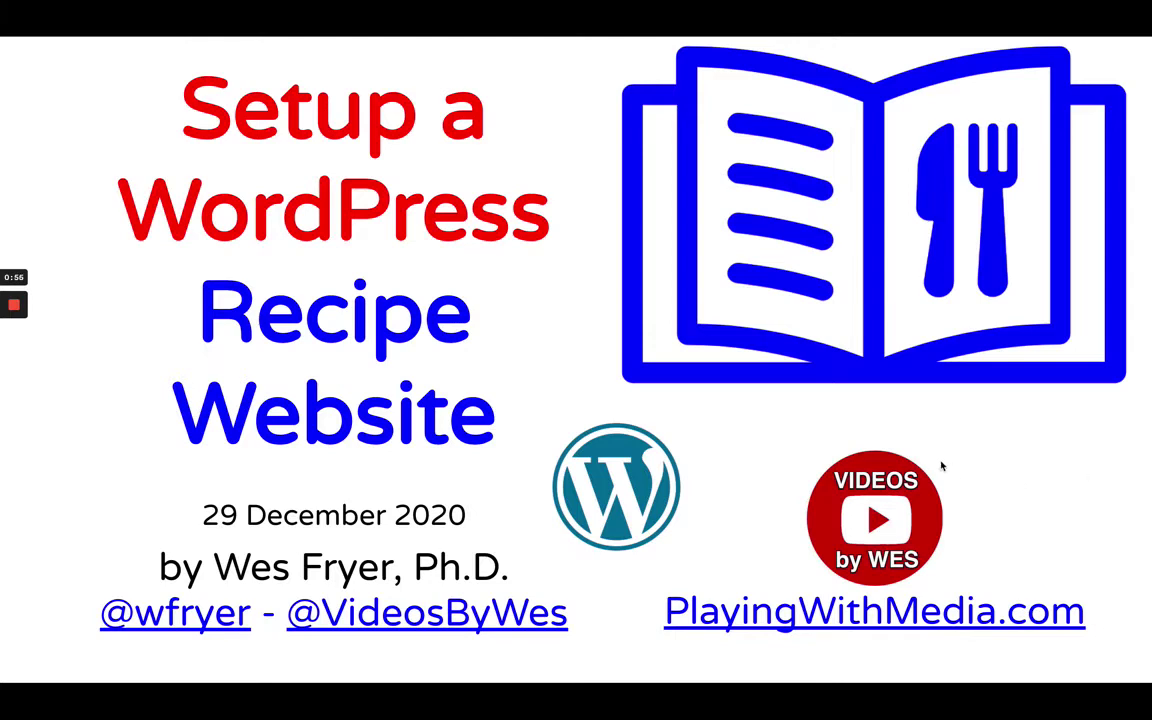
# - Exit the slideshow presentation and load food.wesfryer.com in a new browser tab
pyautogui.press('Escape')
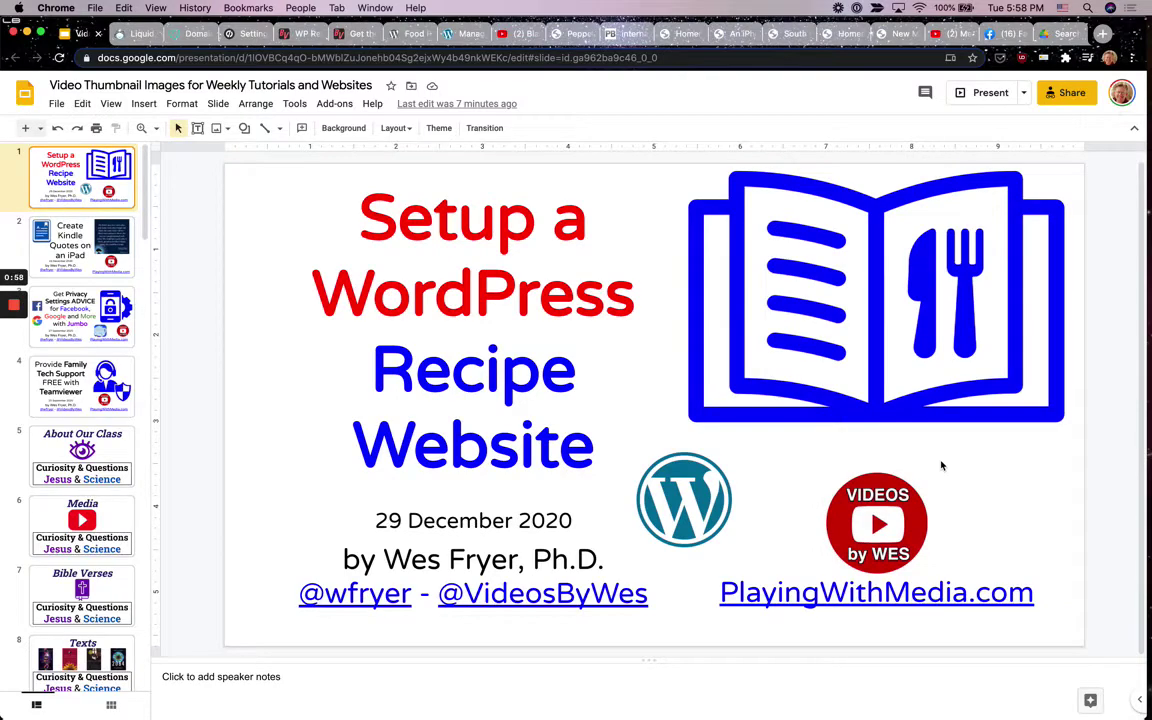
pyautogui.press('super+t')
pyautogui.write('food.wesfryer.com')
pyautogui.press('Return')
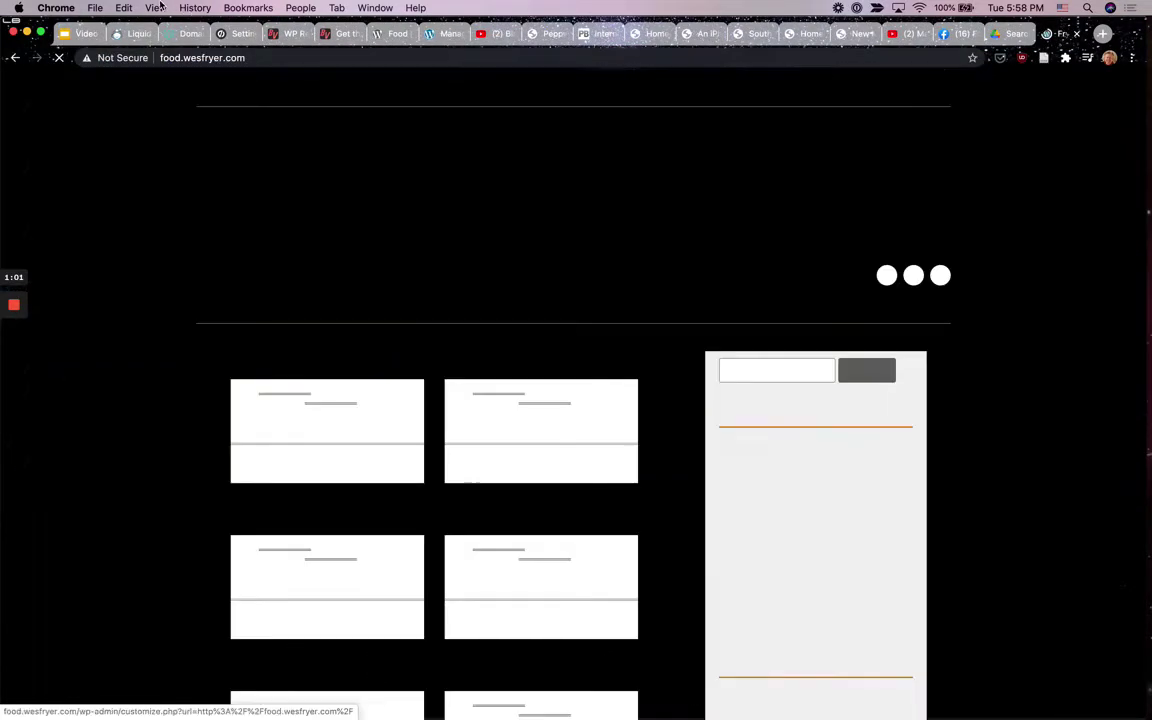
pyautogui.click(155, 8)
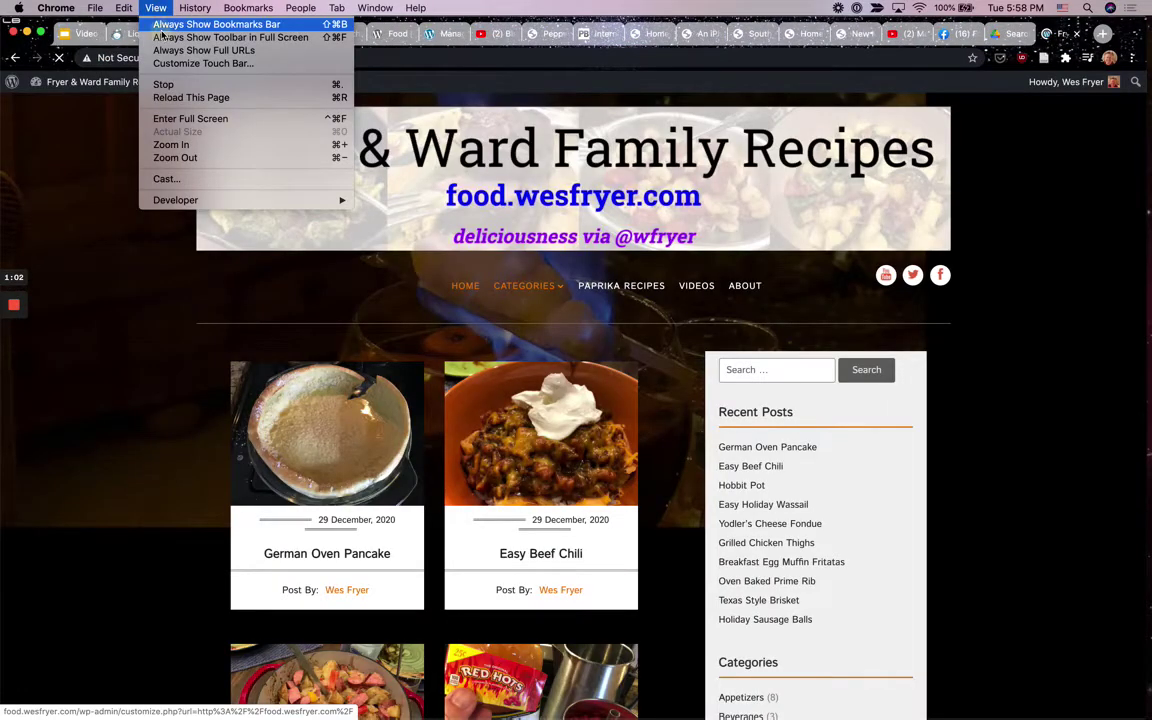
pyautogui.click(200, 24)
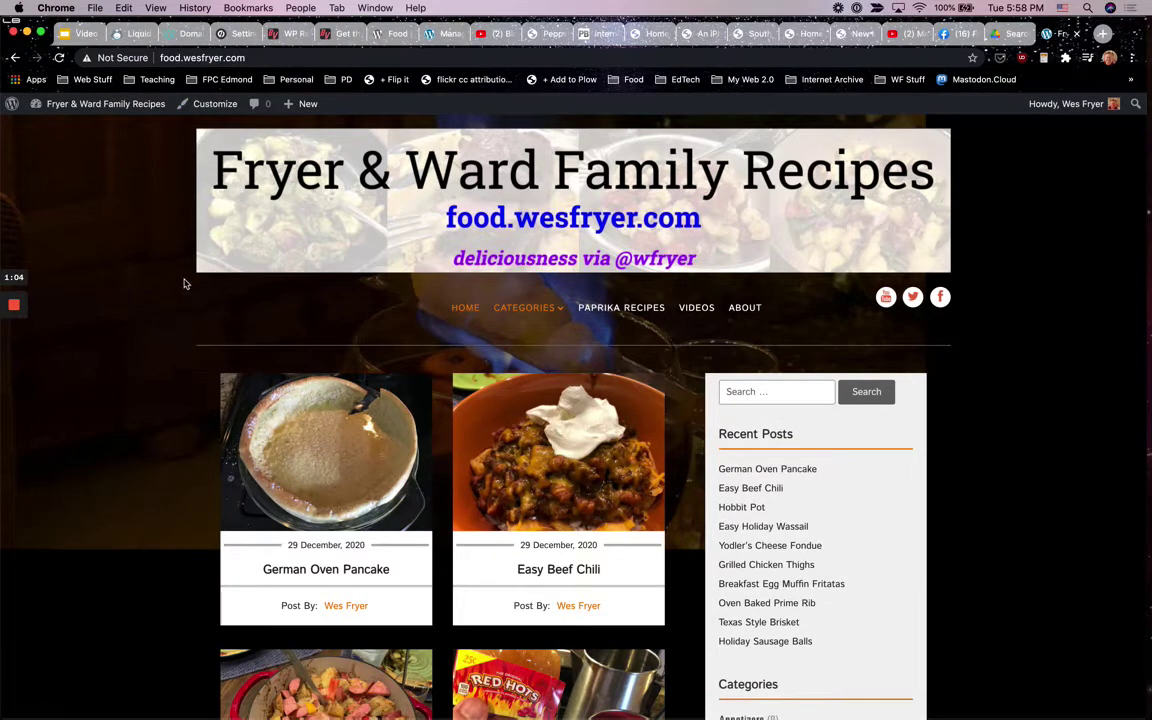
pyautogui.click(155, 8)
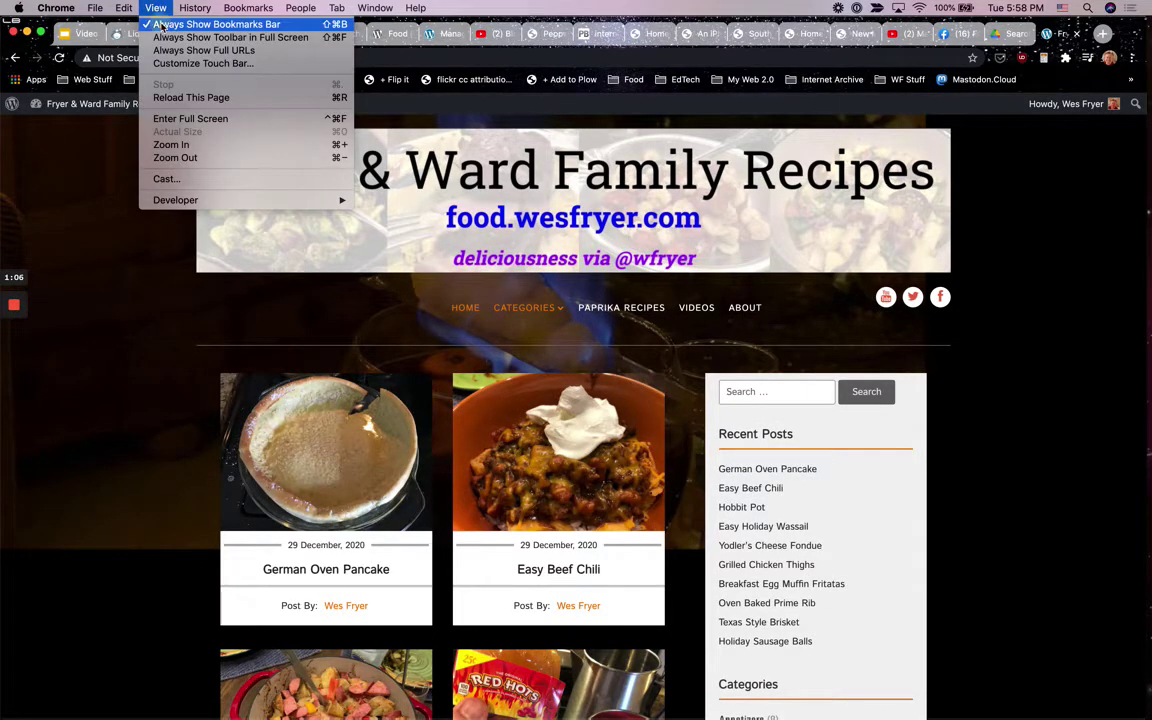
pyautogui.click(163, 24)
# - Browse the recipe posts on the home page and open the Yodler's Cheese Fondue post
pyautogui.scroll(-3, 184, 345)
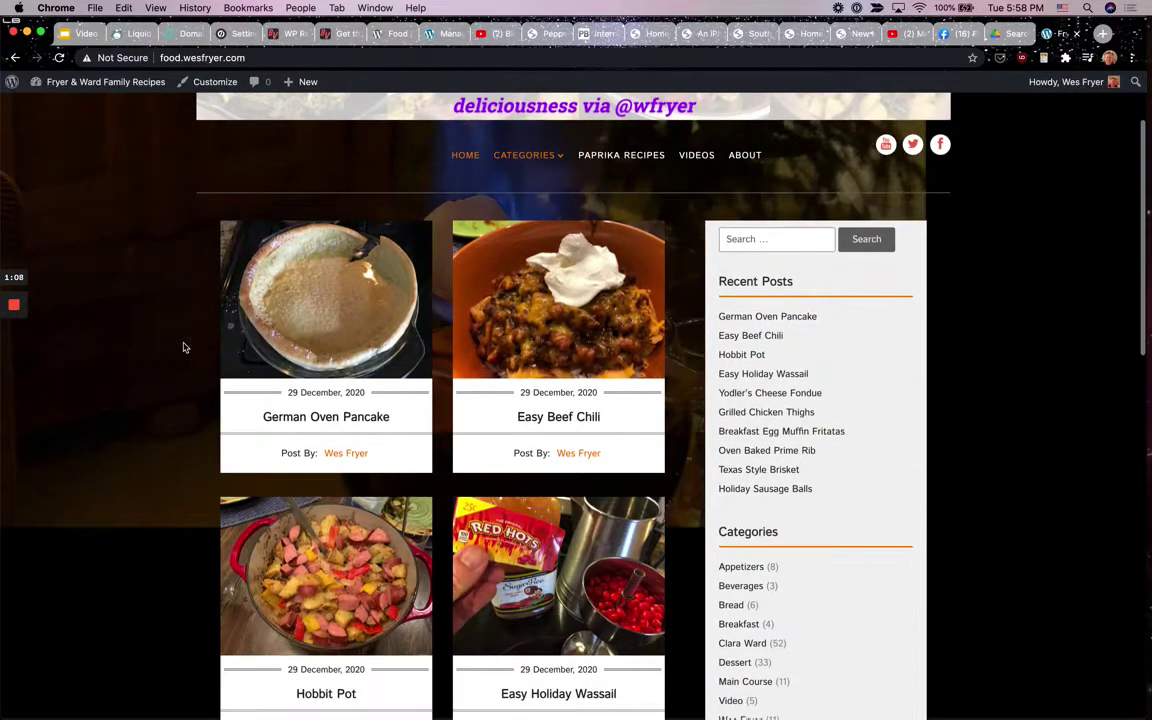
pyautogui.scroll(-8, 192, 393)
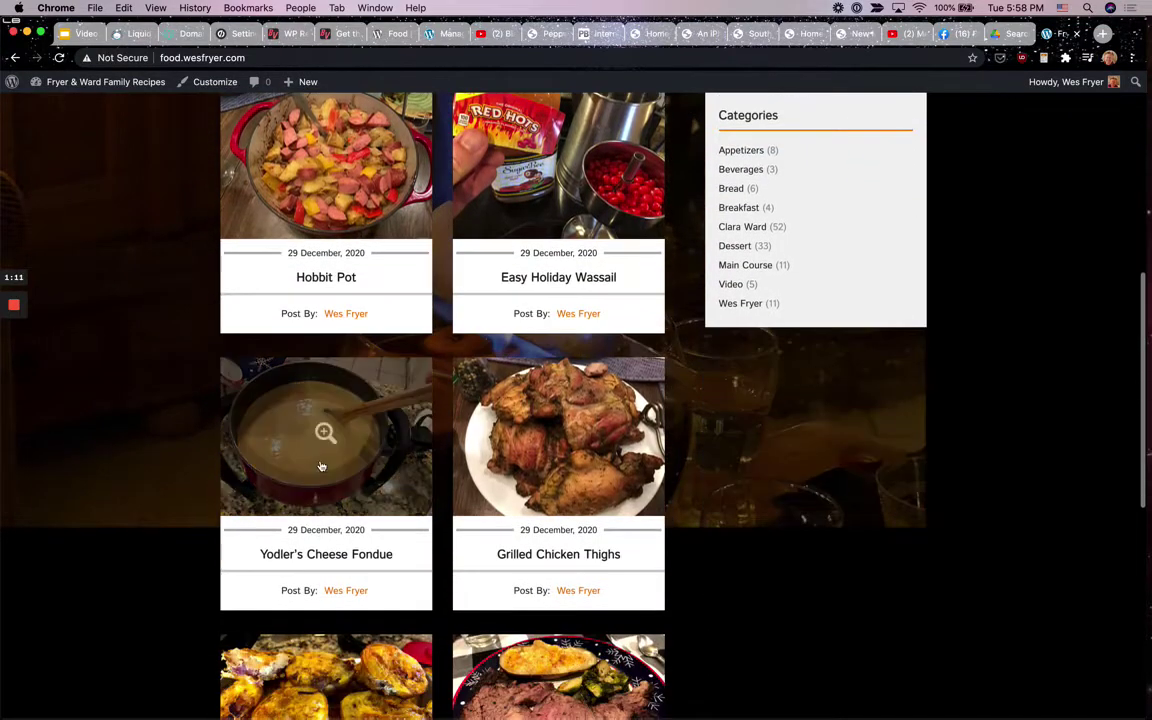
pyautogui.click(344, 436)
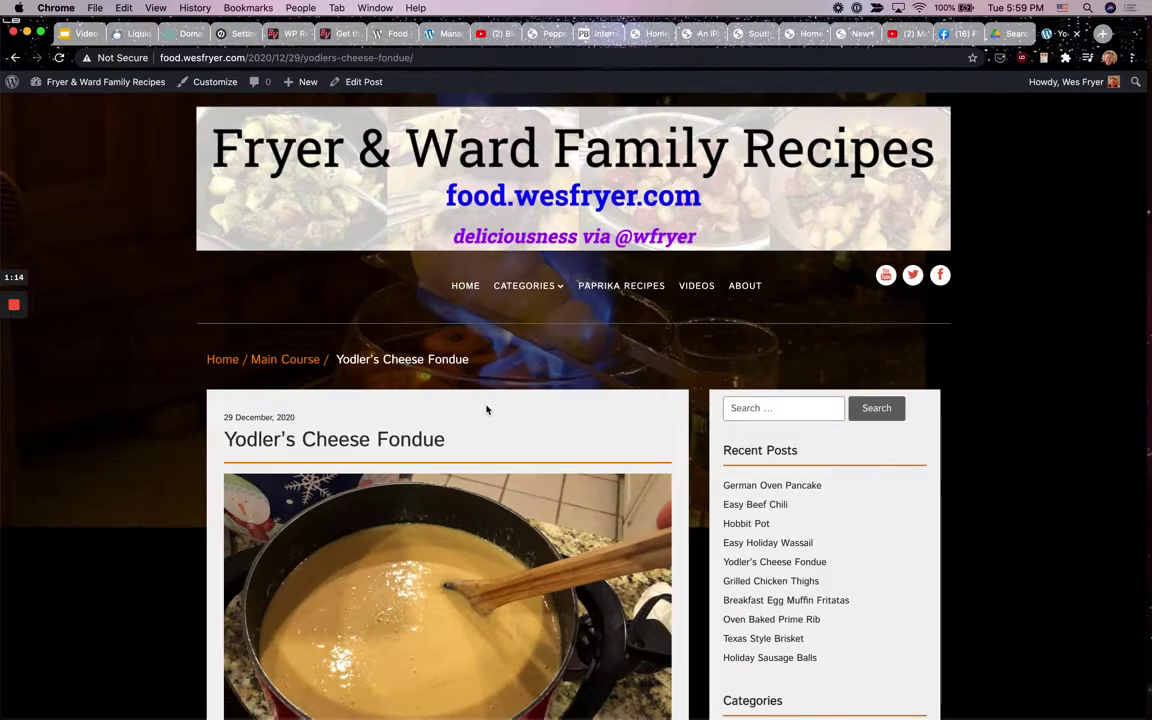
# - Review the fondue post's equipment, ingredients, instructions, embedded video and notes from beginning to end
pyautogui.scroll(-6, 487, 407)
pyautogui.scroll(-6, 487, 408)
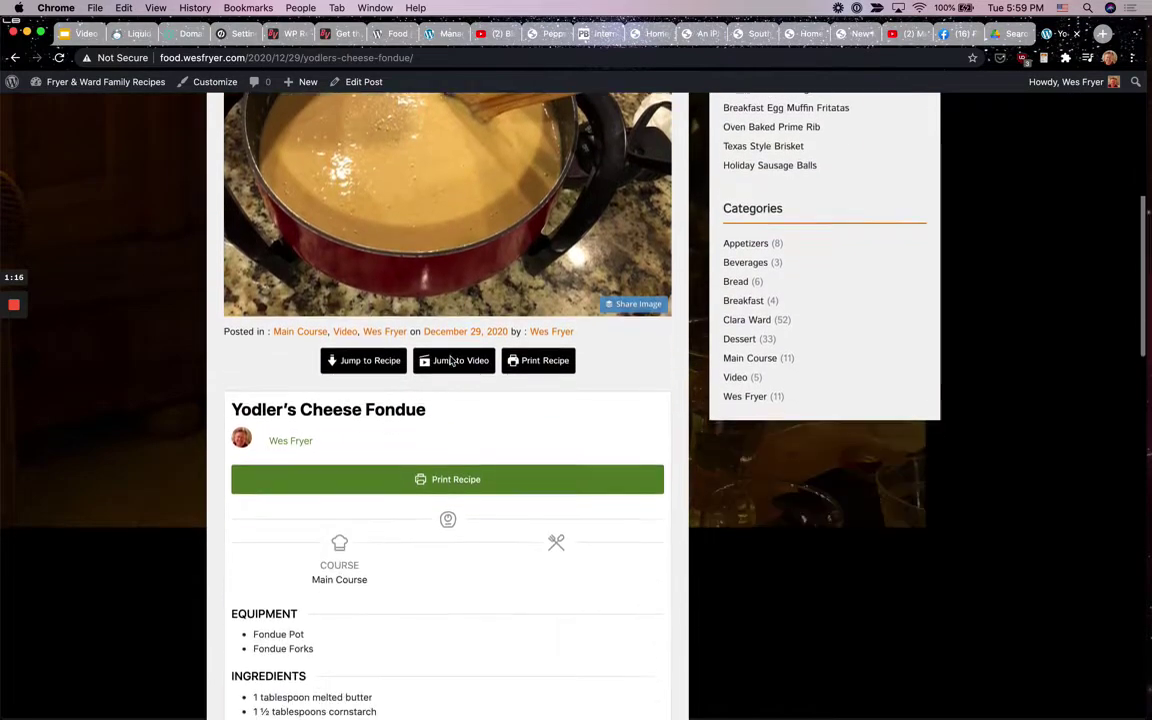
pyautogui.scroll(-2, 417, 476)
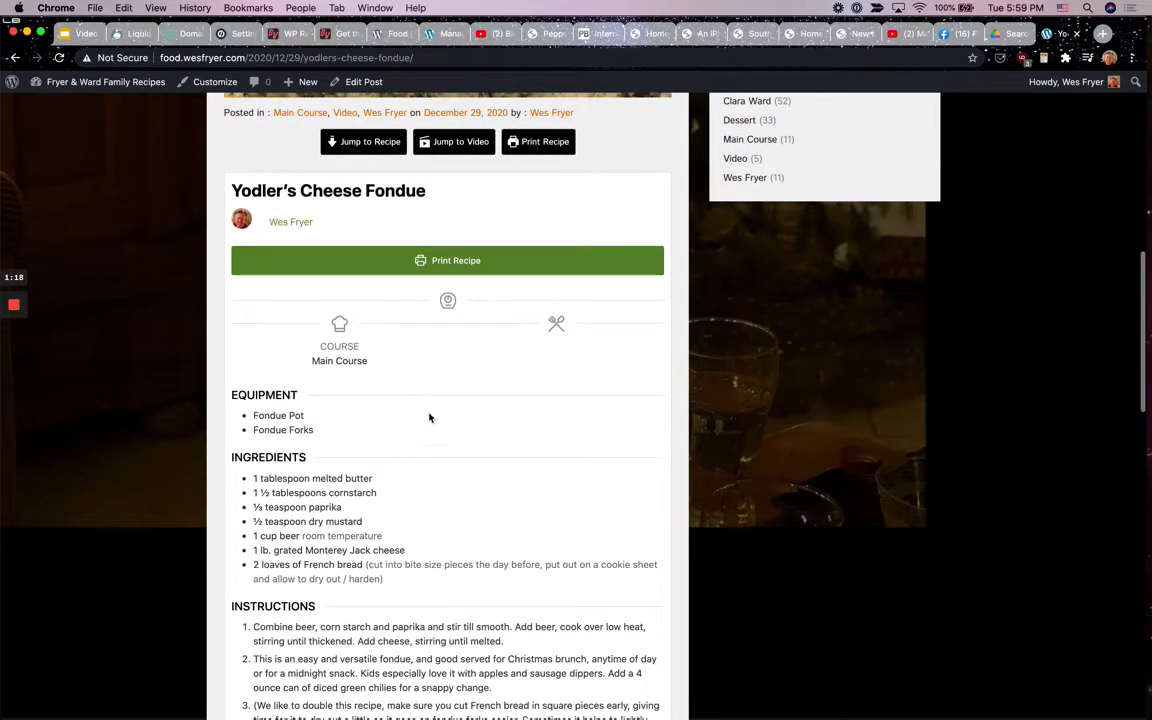
pyautogui.scroll(-3, 429, 416)
pyautogui.scroll(-3, 341, 331)
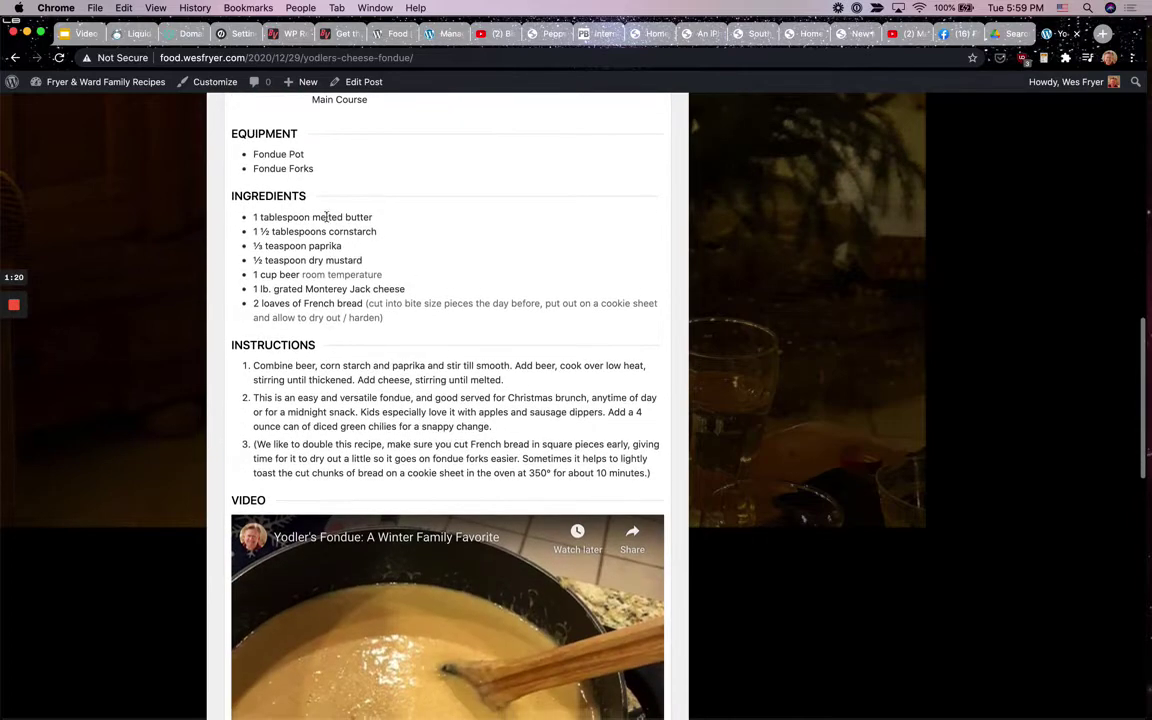
pyautogui.scroll(-2, 406, 427)
pyautogui.scroll(-6, 406, 427)
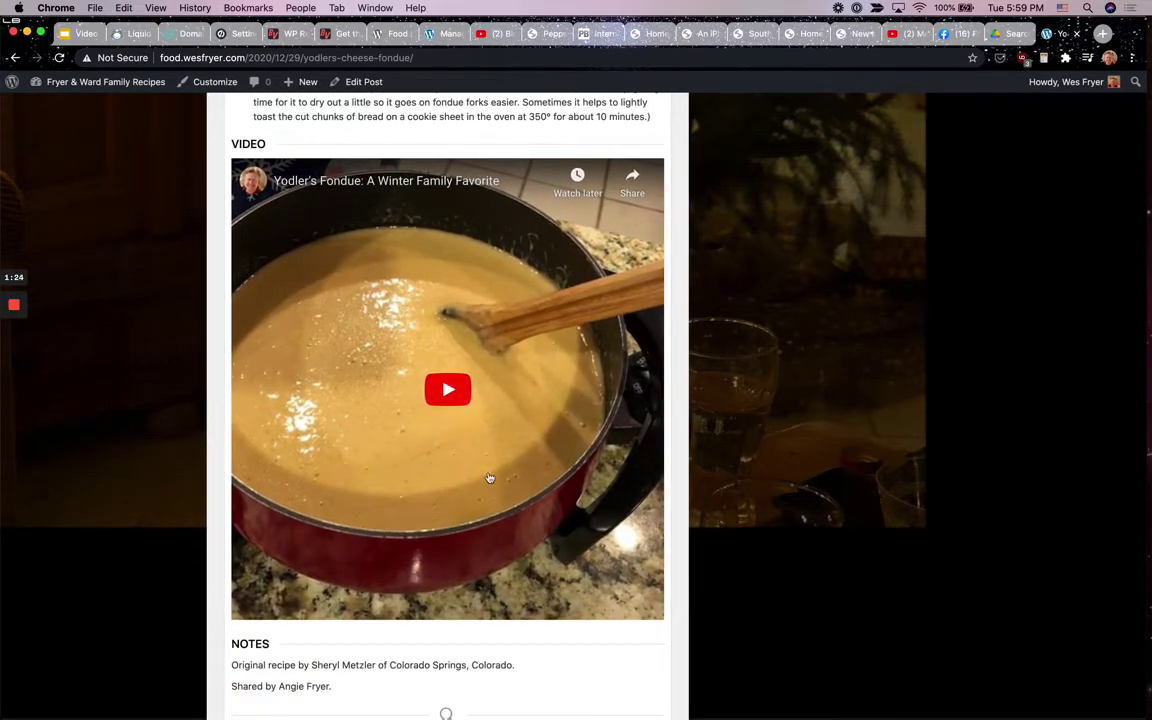
pyautogui.scroll(-3, 491, 476)
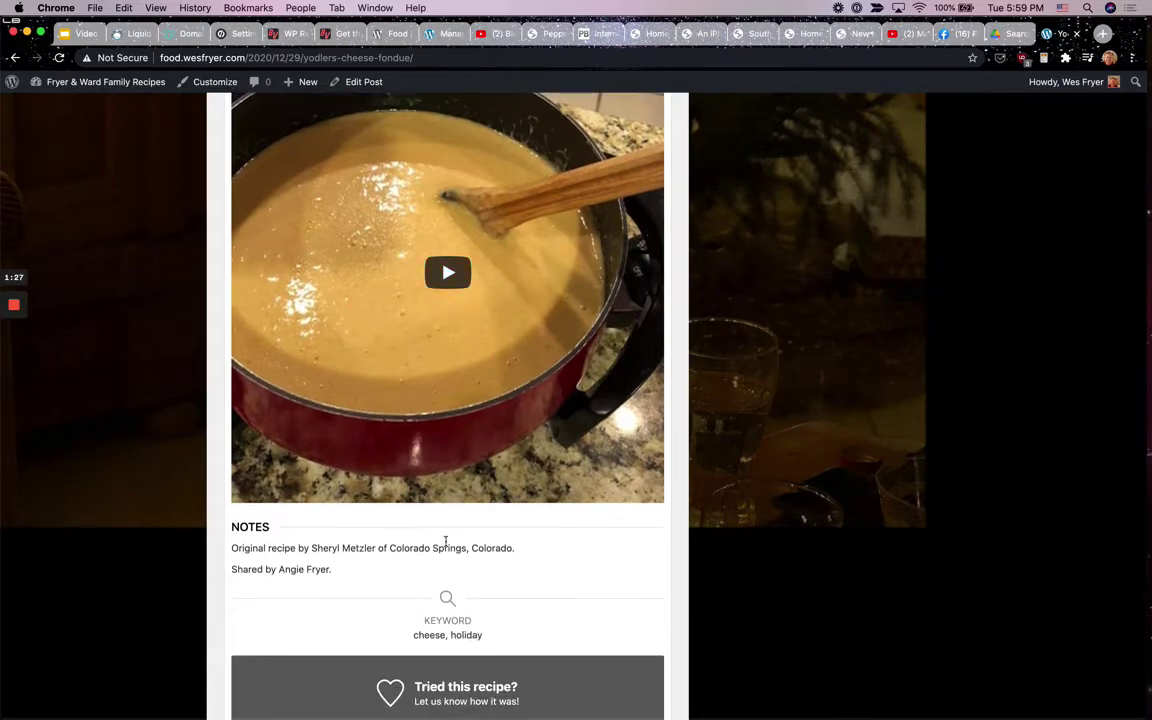
pyautogui.scroll(-2, 446, 540)
pyautogui.scroll(10, 446, 540)
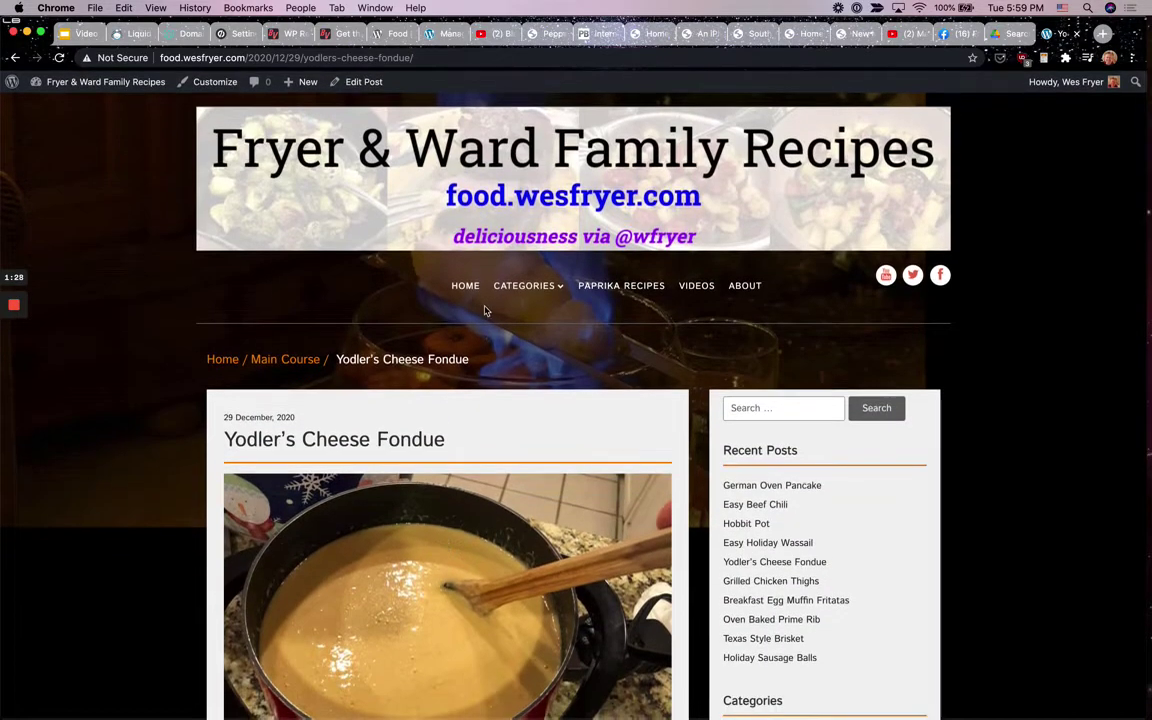
# - Return to the recipe site's home page and open the category listed between Breakfast and Dessert
pyautogui.click(464, 290)
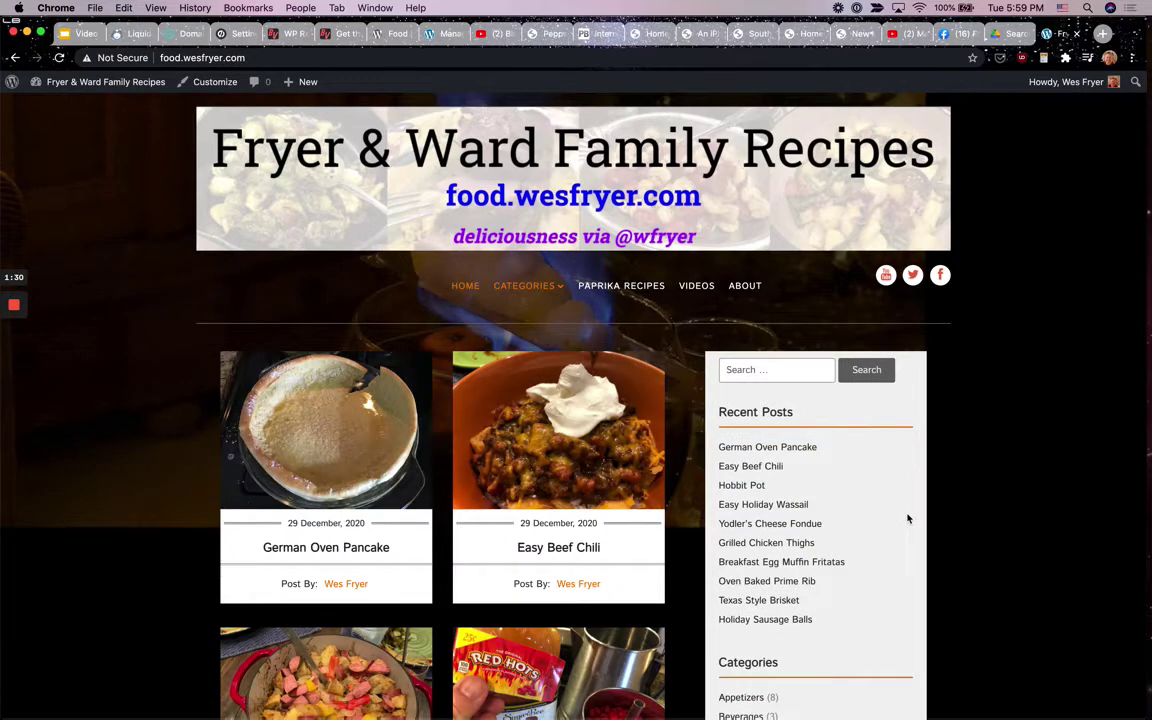
pyautogui.scroll(-3, 908, 518)
pyautogui.scroll(-6, 848, 522)
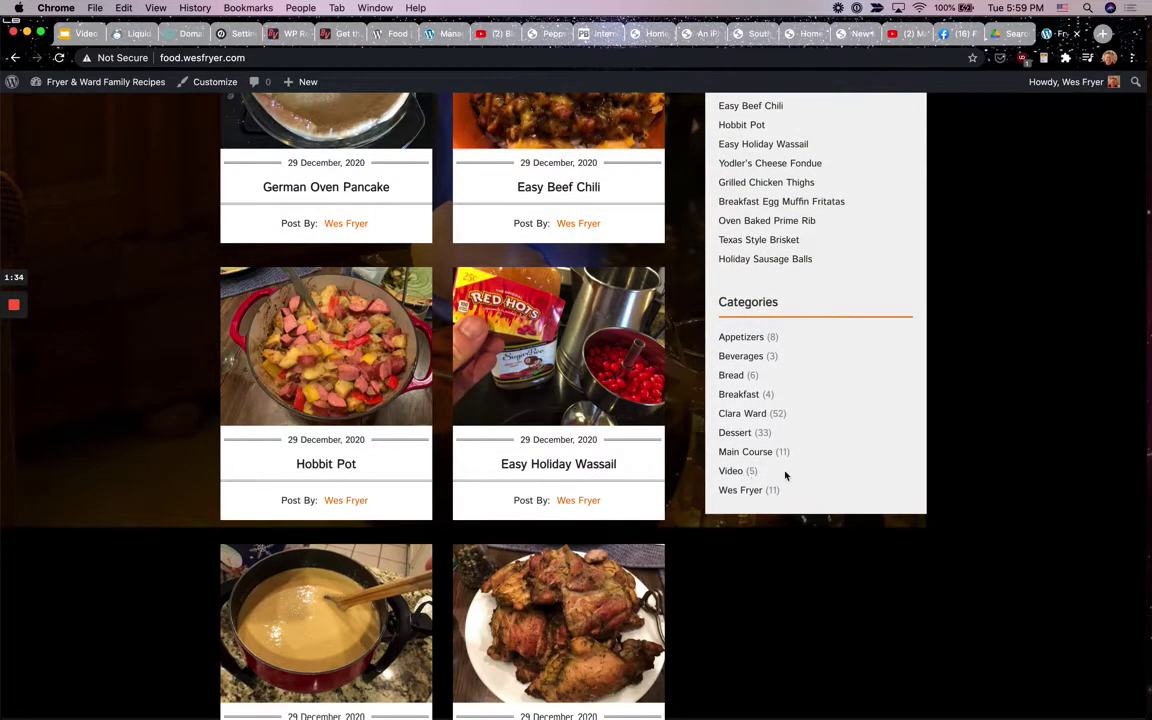
pyautogui.click(737, 414)
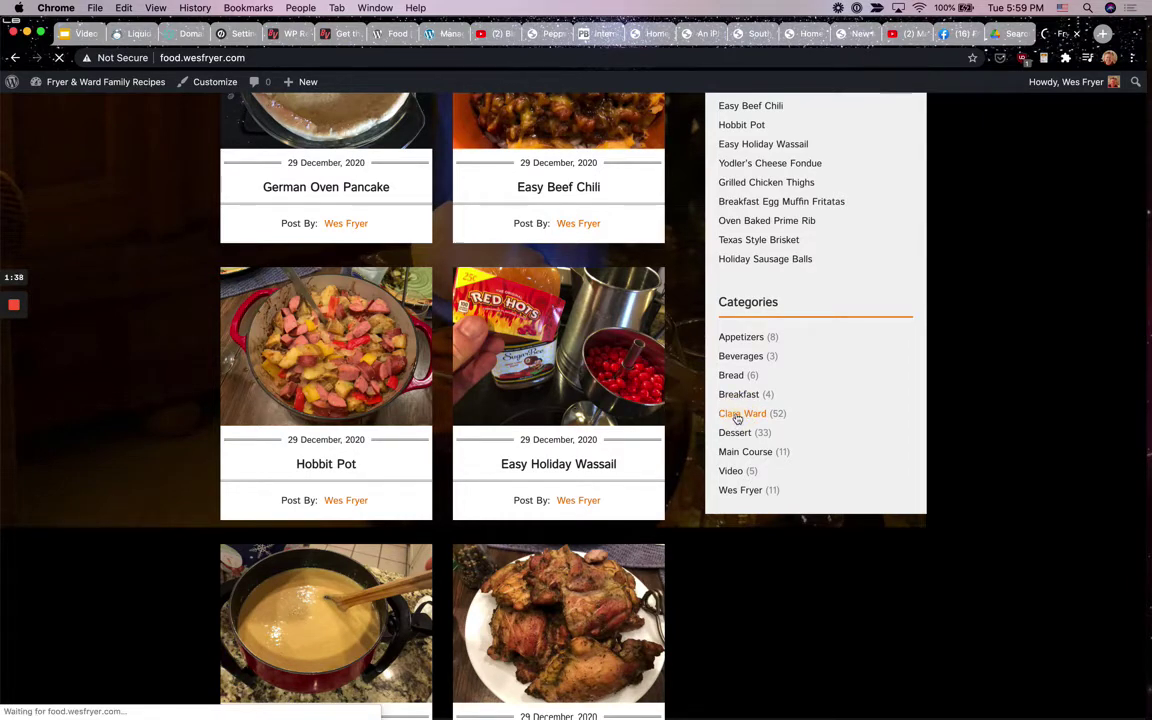
# - Look through the dessert posts in this category archive, including the Pecan Pie and Cream Pies entries
pyautogui.scroll(-5, 710, 555)
pyautogui.scroll(-10, 706, 556)
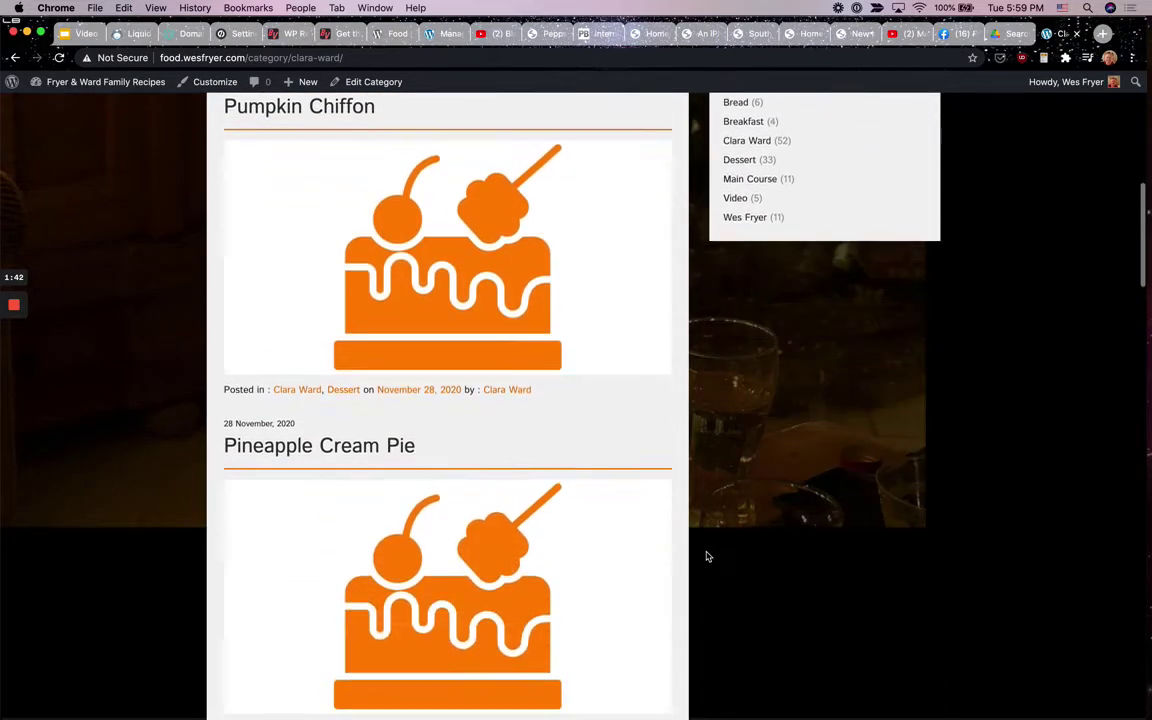
pyautogui.scroll(-2, 706, 556)
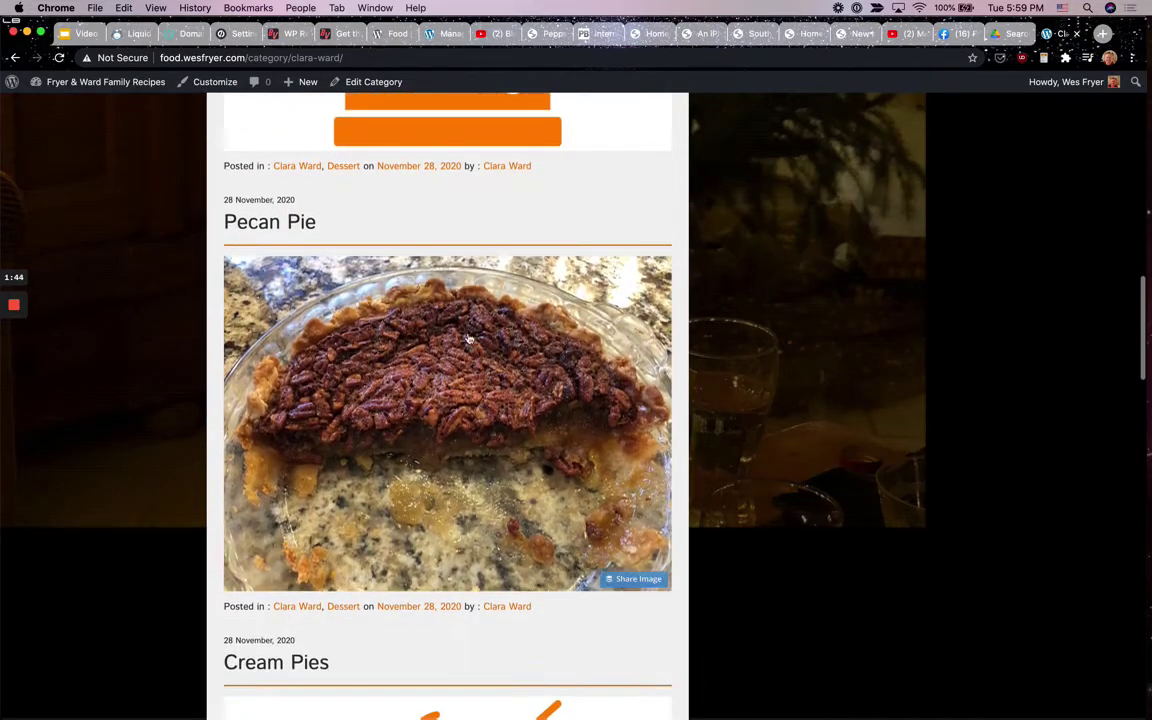
pyautogui.scroll(-3, 745, 546)
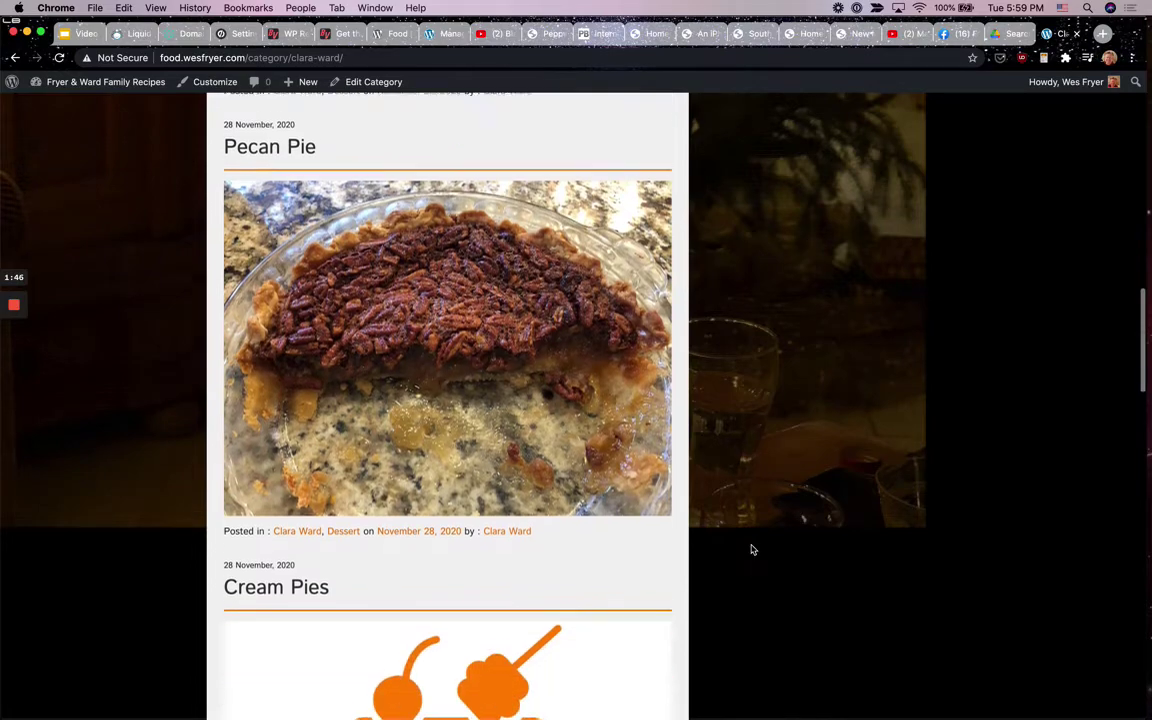
pyautogui.scroll(-8, 753, 550)
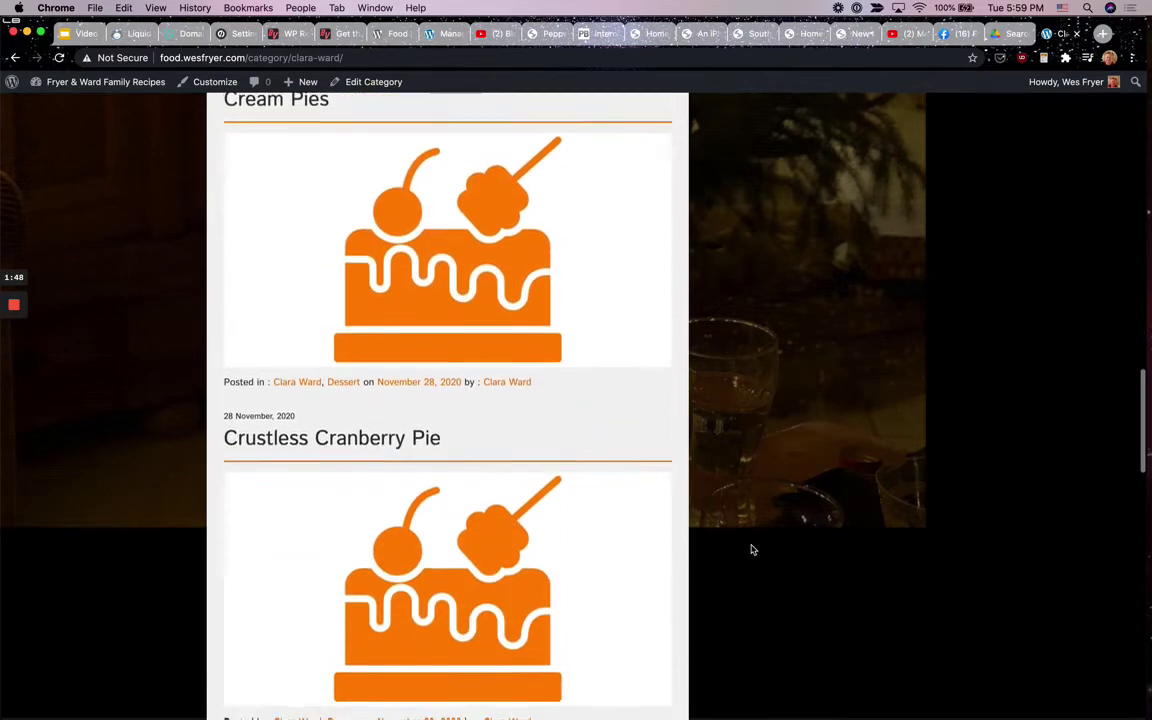
pyautogui.scroll(15, 753, 556)
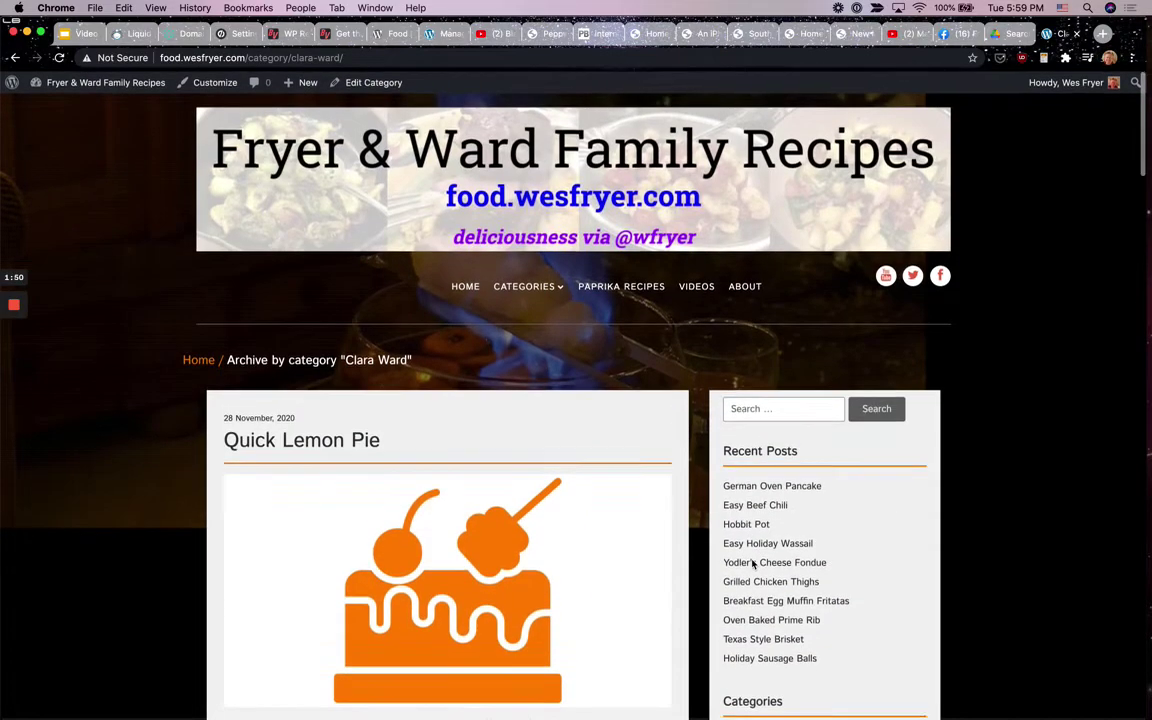
# - Open the last category in the list, just after Video, and look through its recipe posts
pyautogui.scroll(-5, 752, 560)
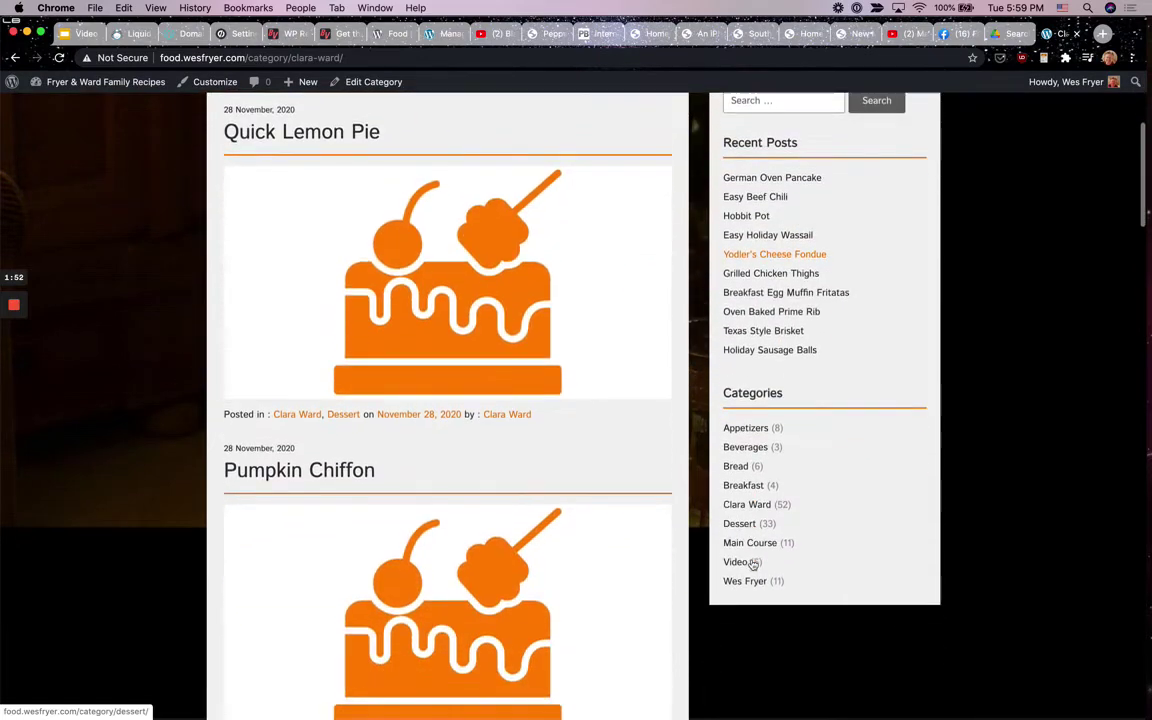
pyautogui.click(743, 512)
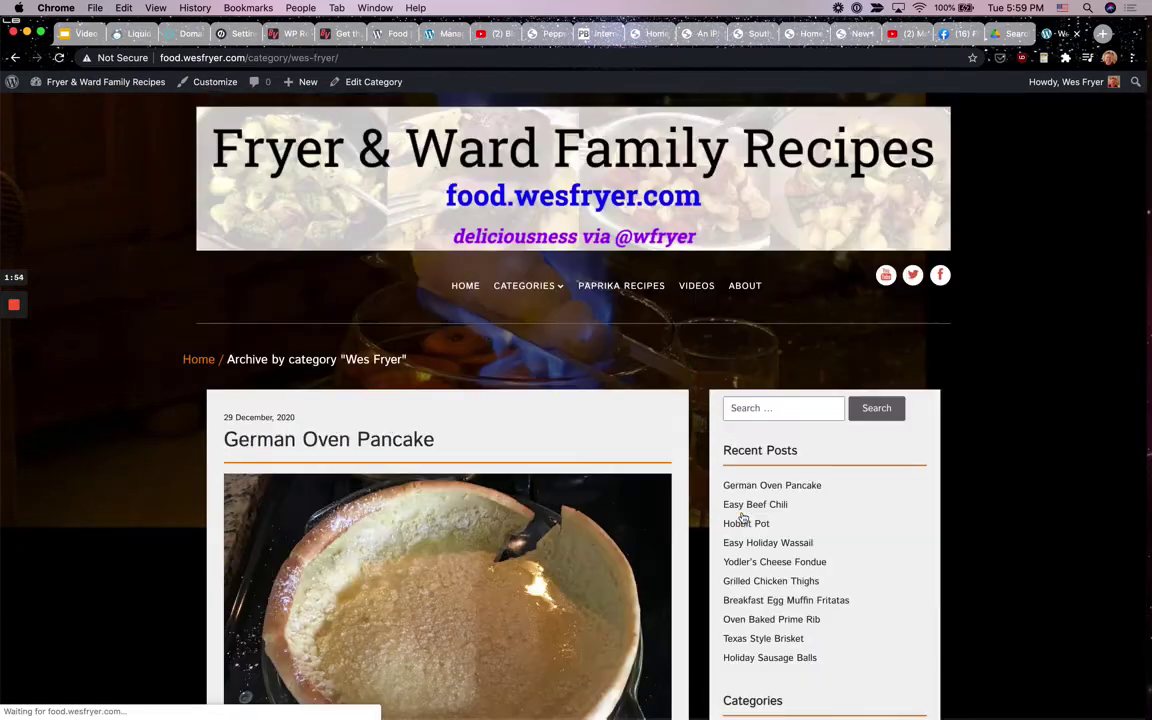
pyautogui.scroll(-8, 985, 620)
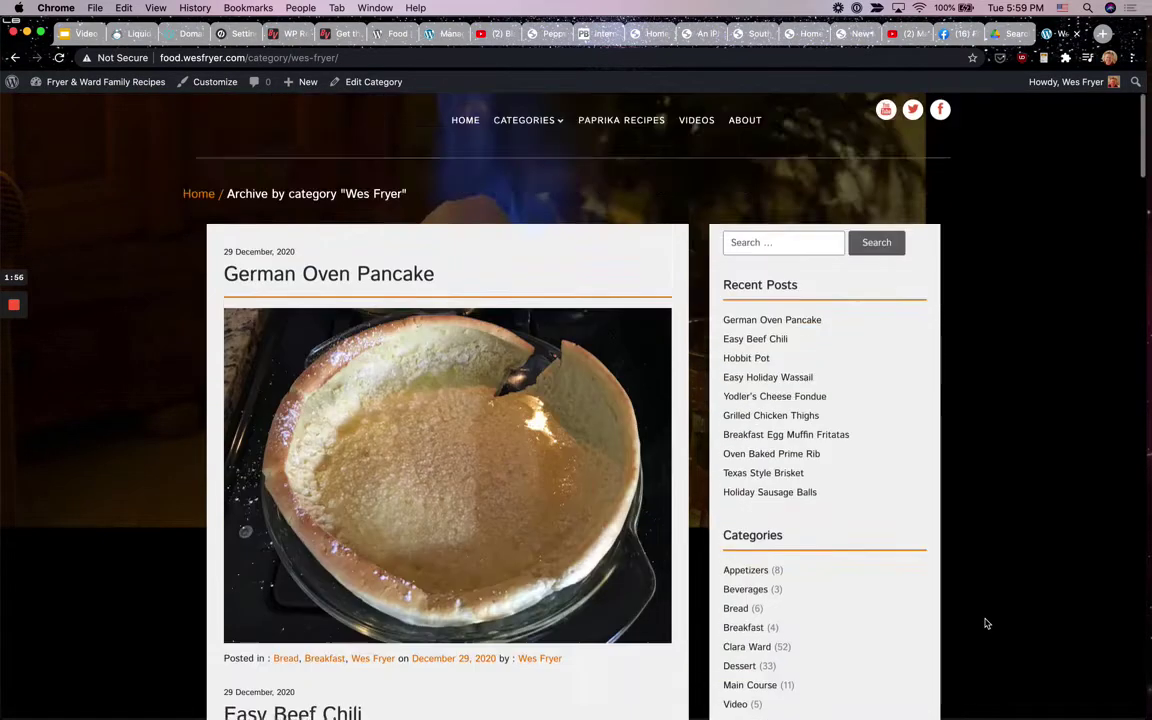
pyautogui.scroll(-7, 985, 624)
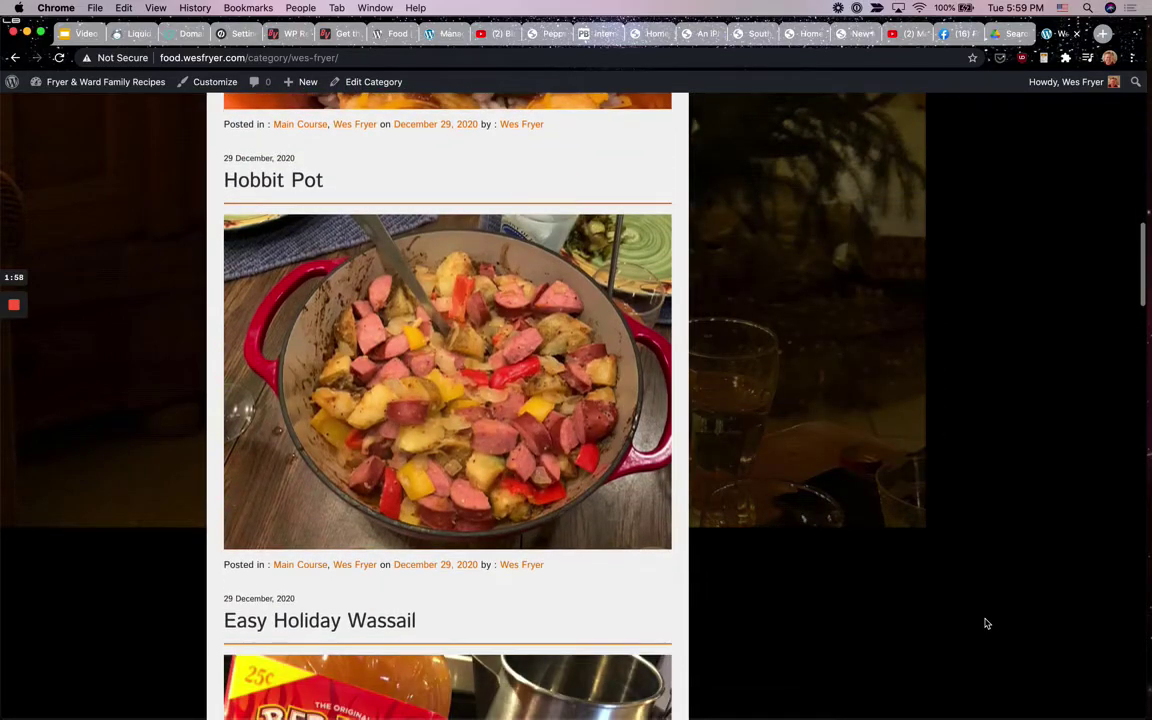
pyautogui.scroll(15, 985, 620)
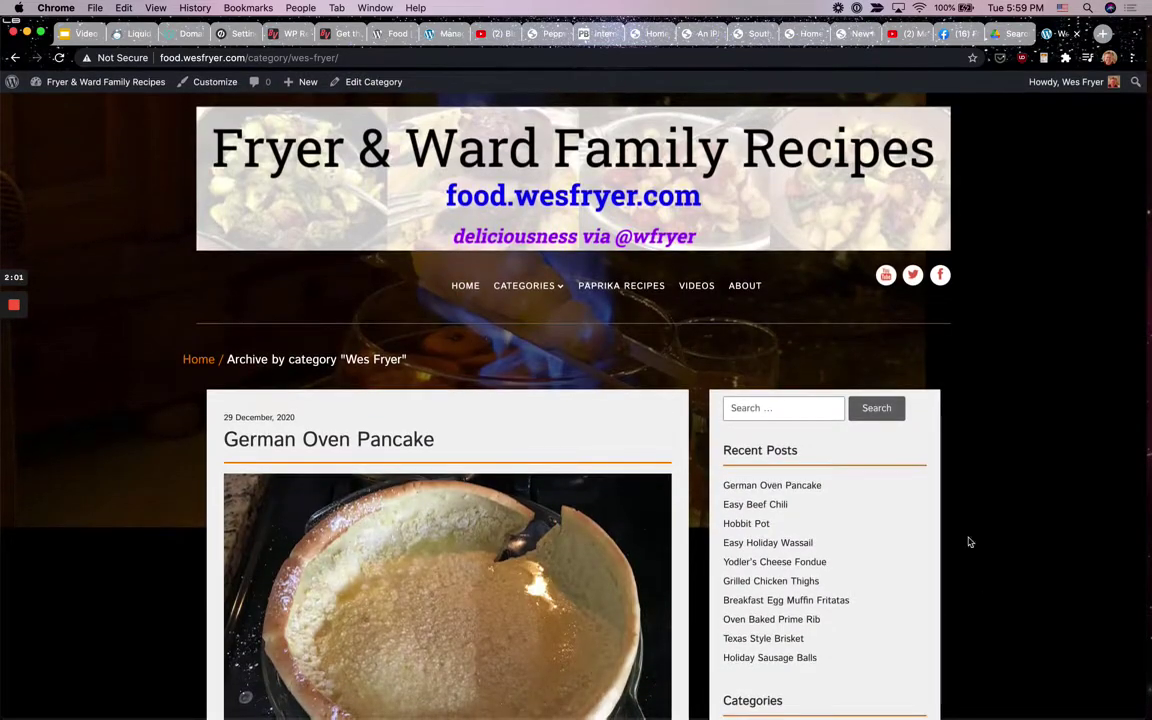
# - Open the November 2020 export from the Paprika Recipes page and look through its full recipe index
pyautogui.click(612, 288)
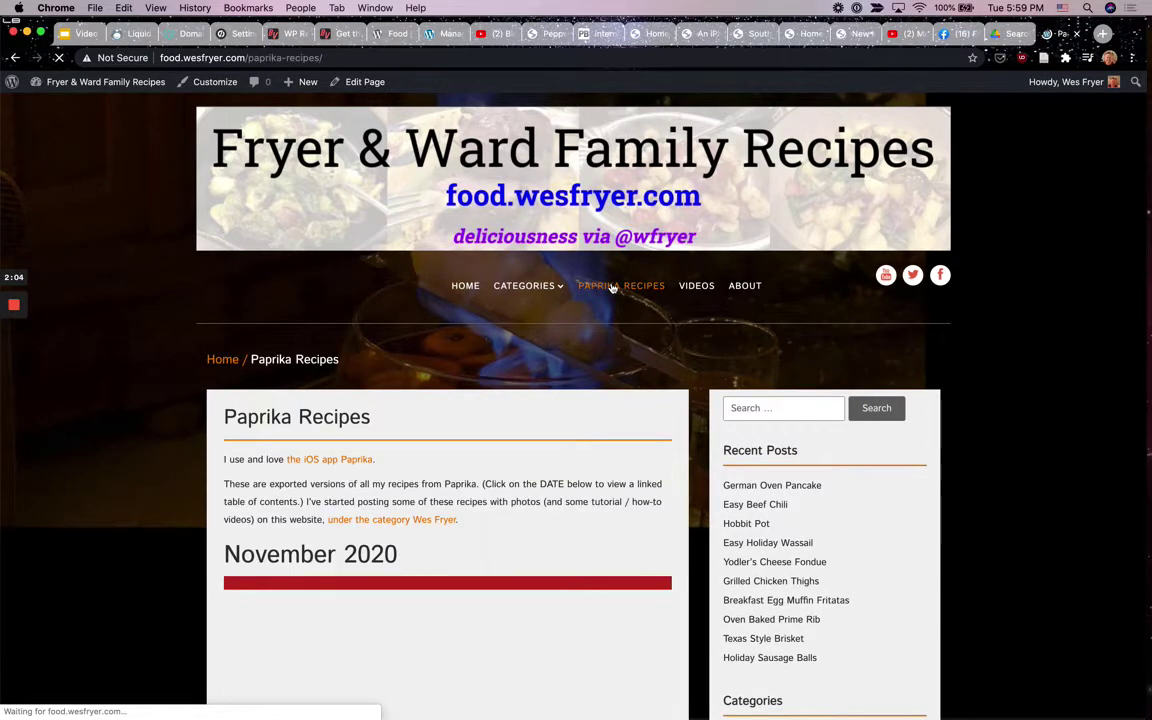
pyautogui.scroll(-5, 626, 359)
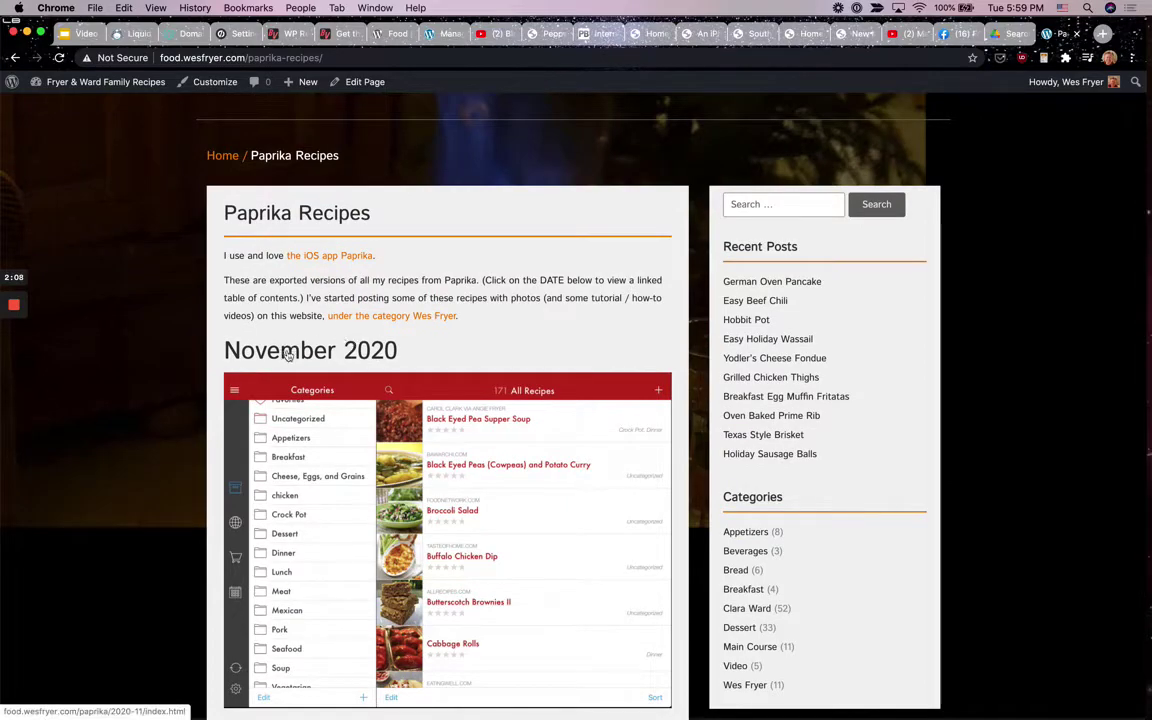
pyautogui.click(307, 352)
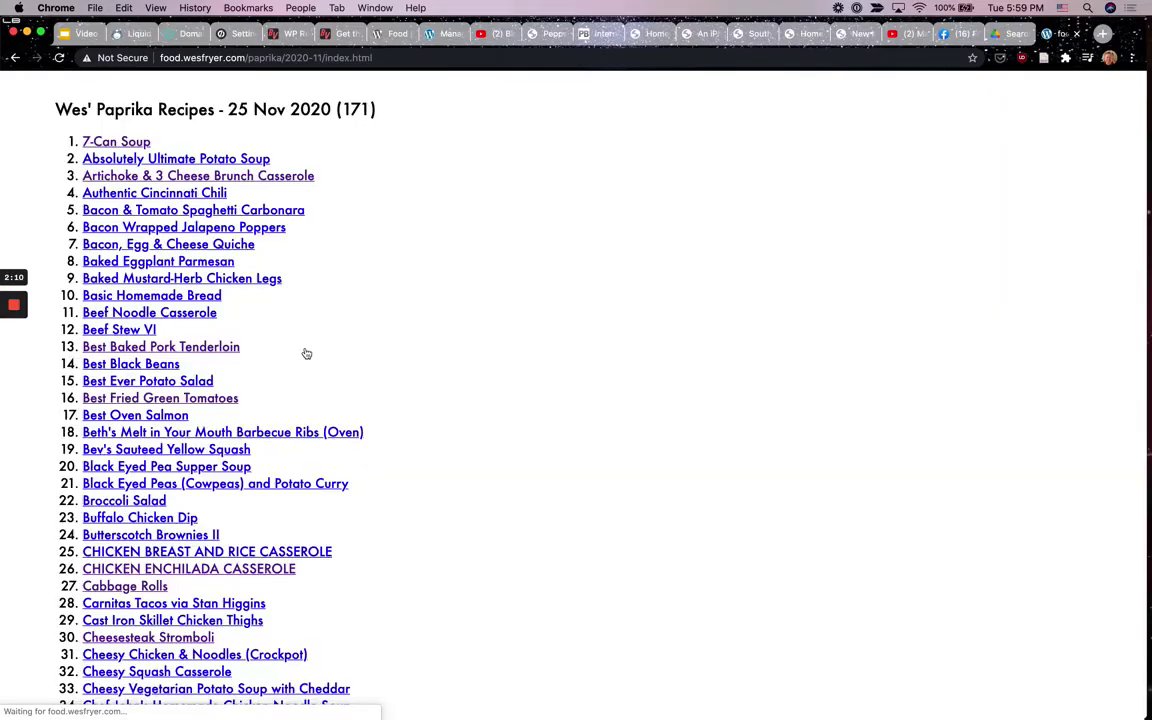
pyautogui.scroll(-15, 529, 467)
pyautogui.scroll(-20, 529, 467)
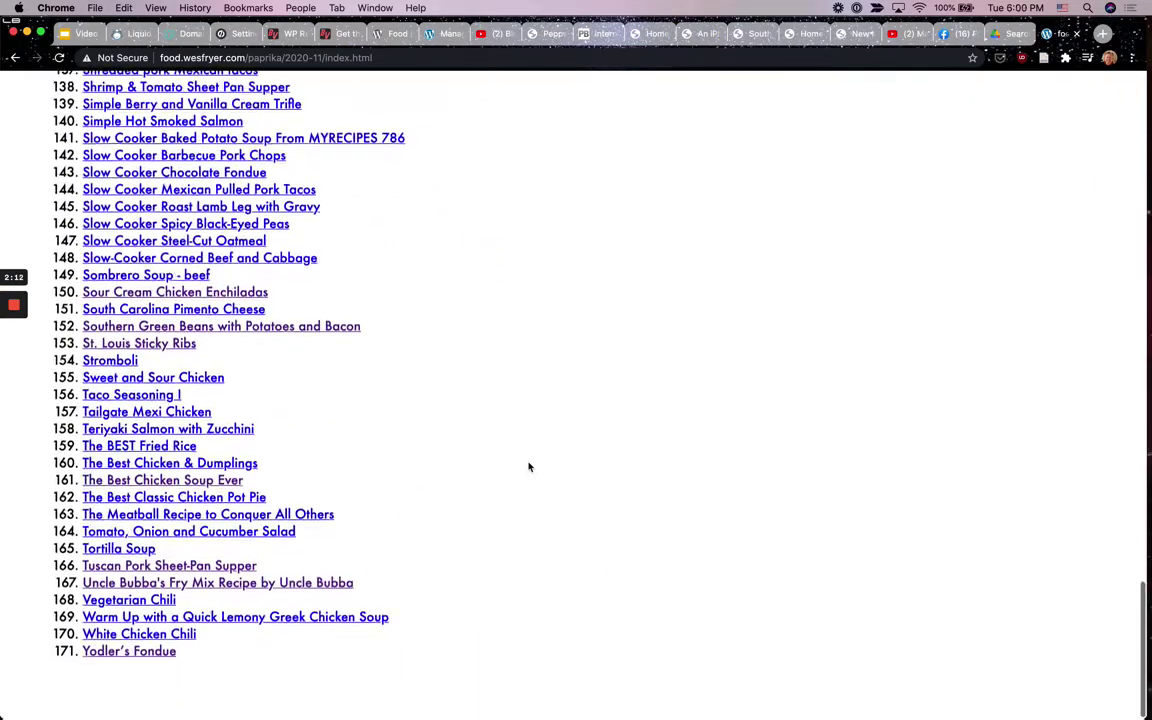
pyautogui.scroll(20, 577, 326)
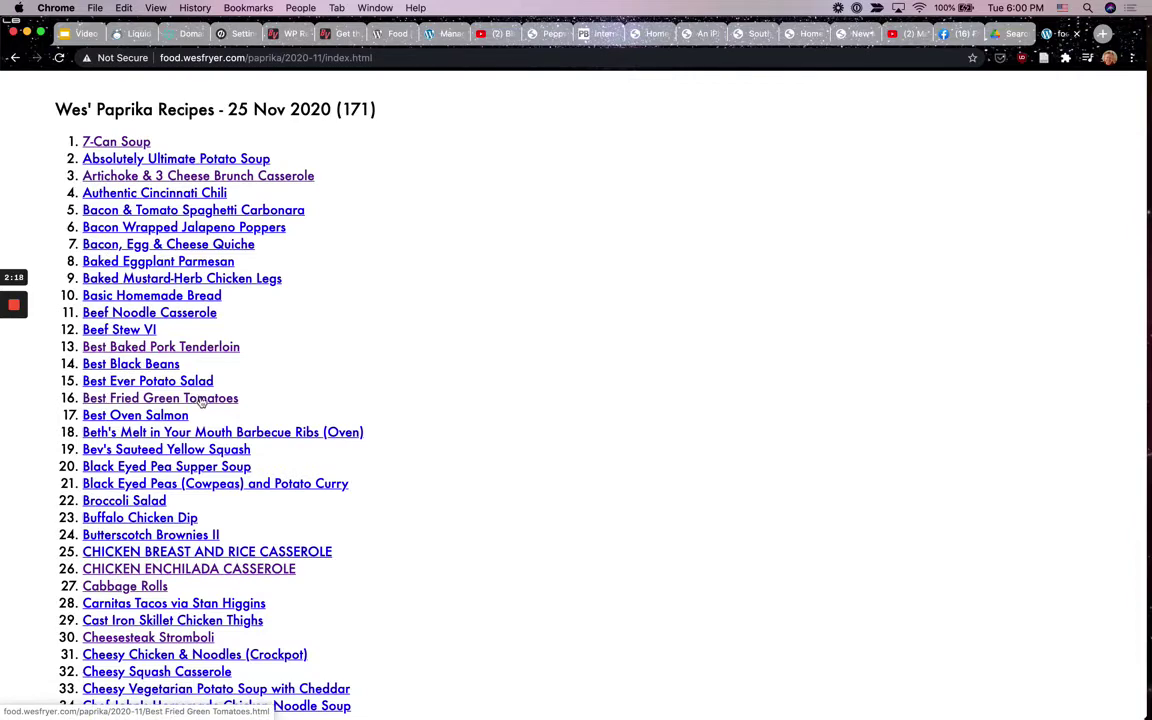
# - View the Best Fried Green Tomatoes recipe from the index and go back to the Paprika Recipes page
pyautogui.click(200, 400)
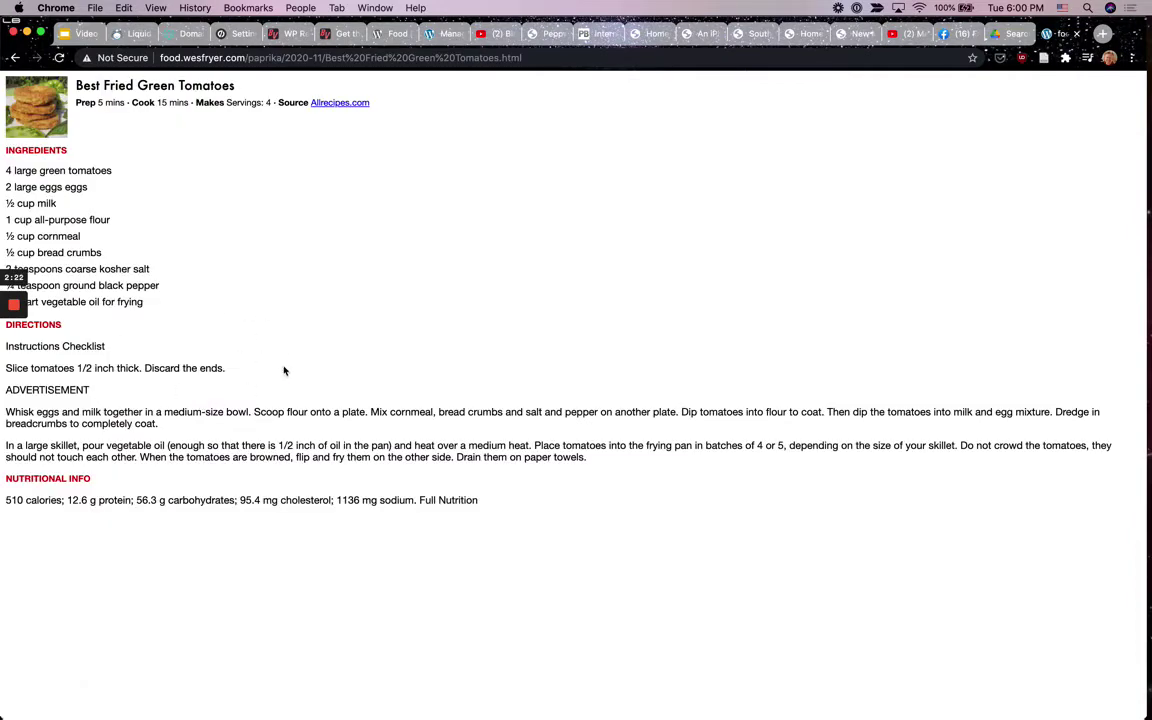
pyautogui.click(14, 57)
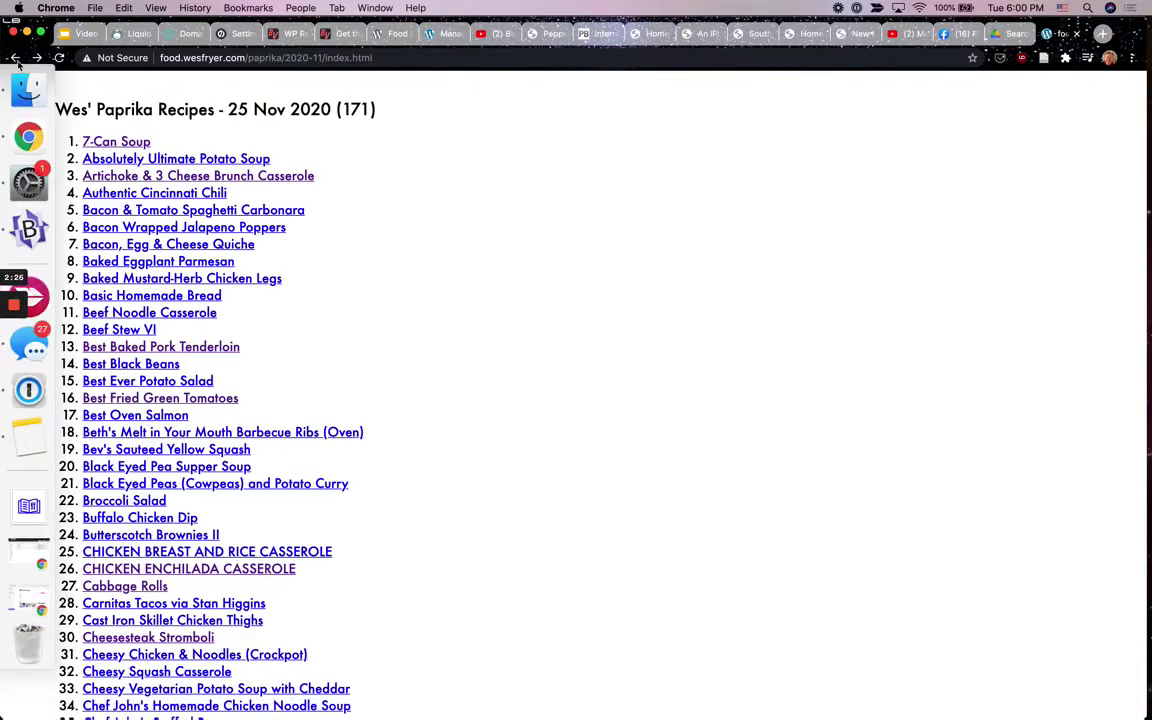
pyautogui.click(14, 57)
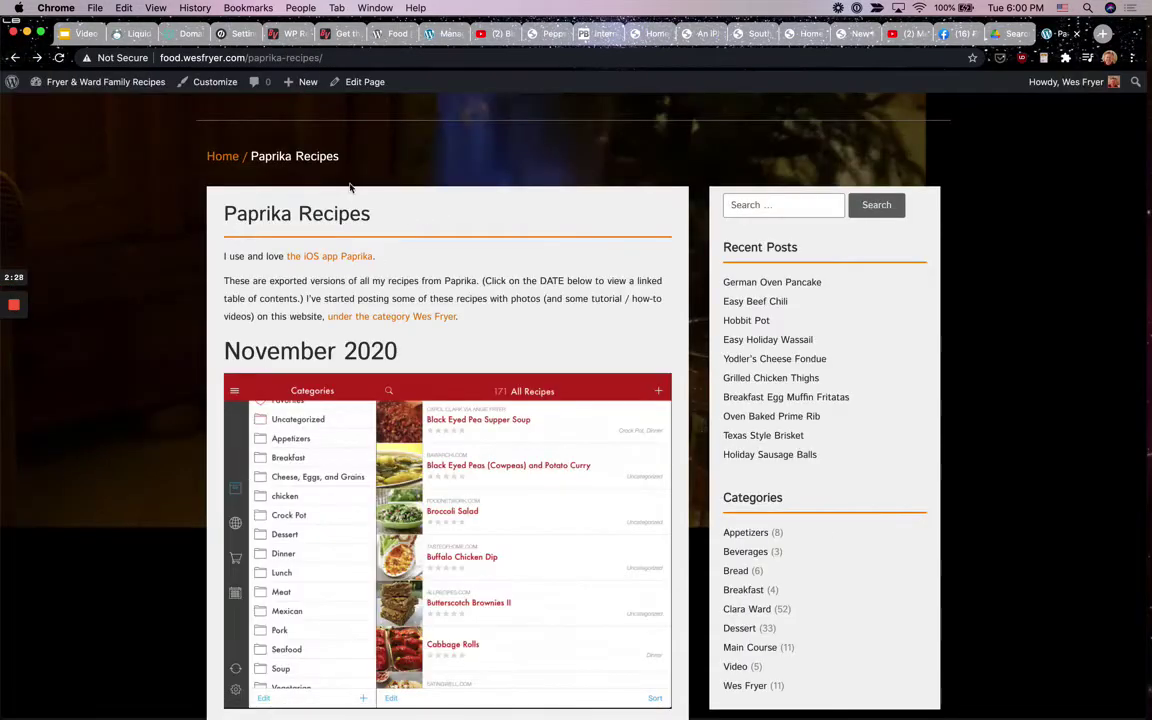
# - Return to the recipe site's home page, and view the Liquid Web and GoDaddy sites, closing each one
pyautogui.click(227, 160)
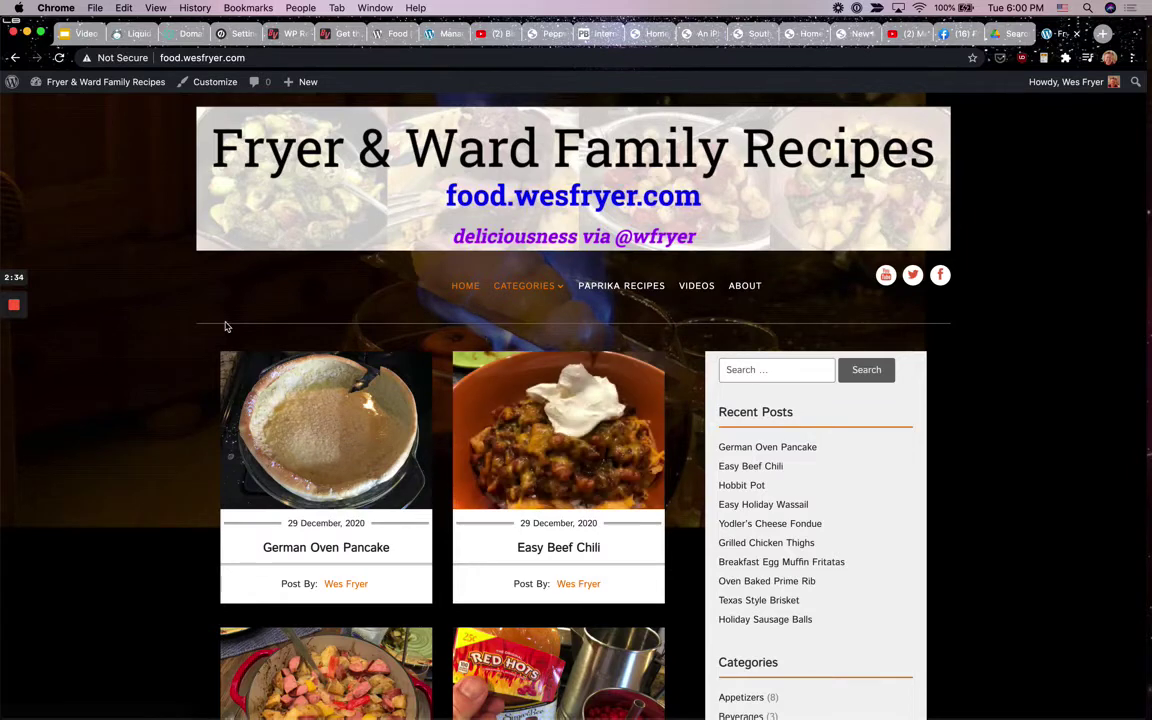
pyautogui.click(137, 35)
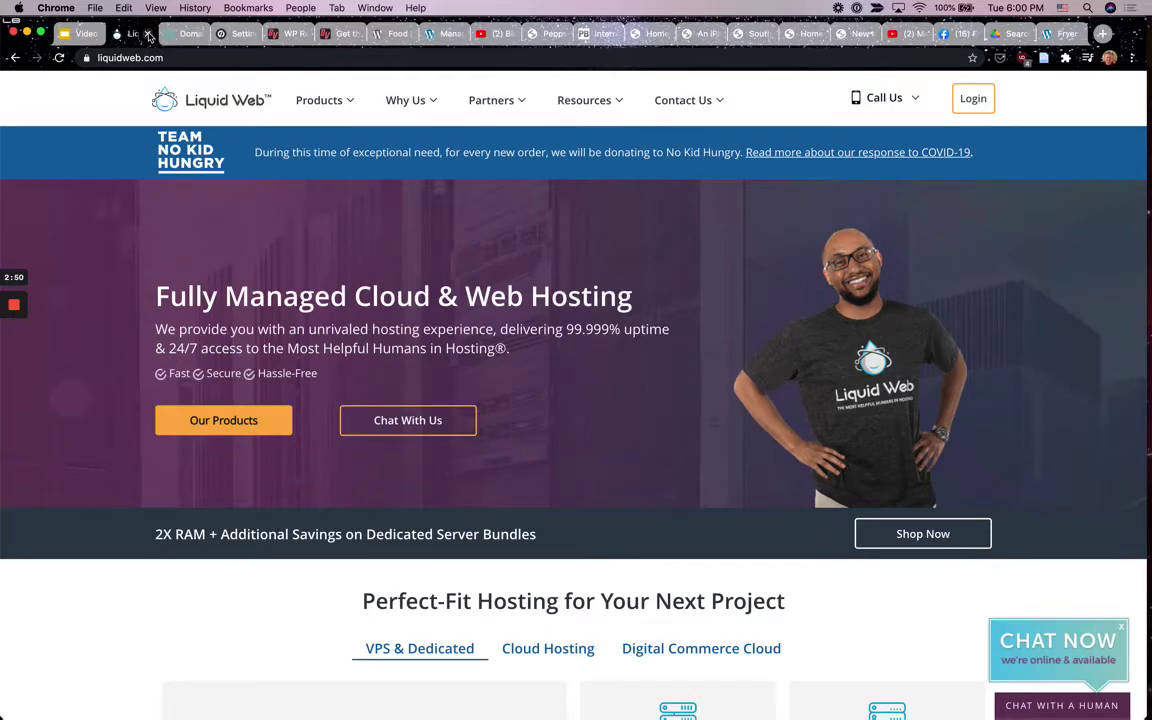
pyautogui.click(148, 35)
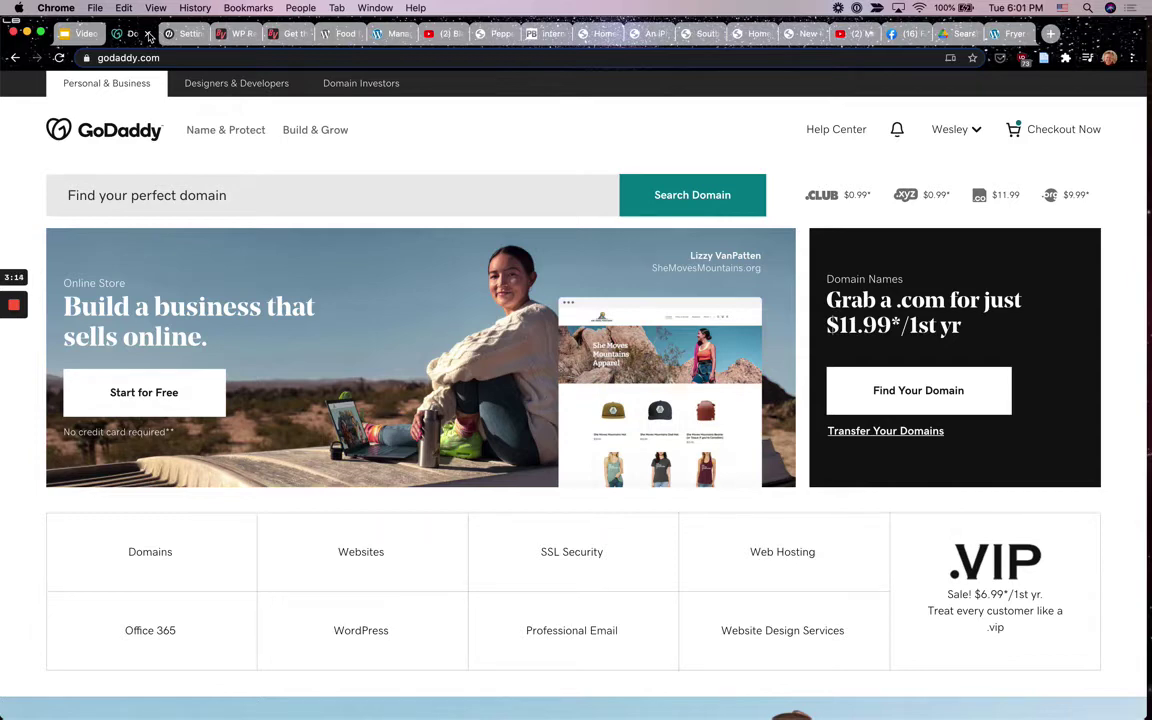
pyautogui.click(148, 34)
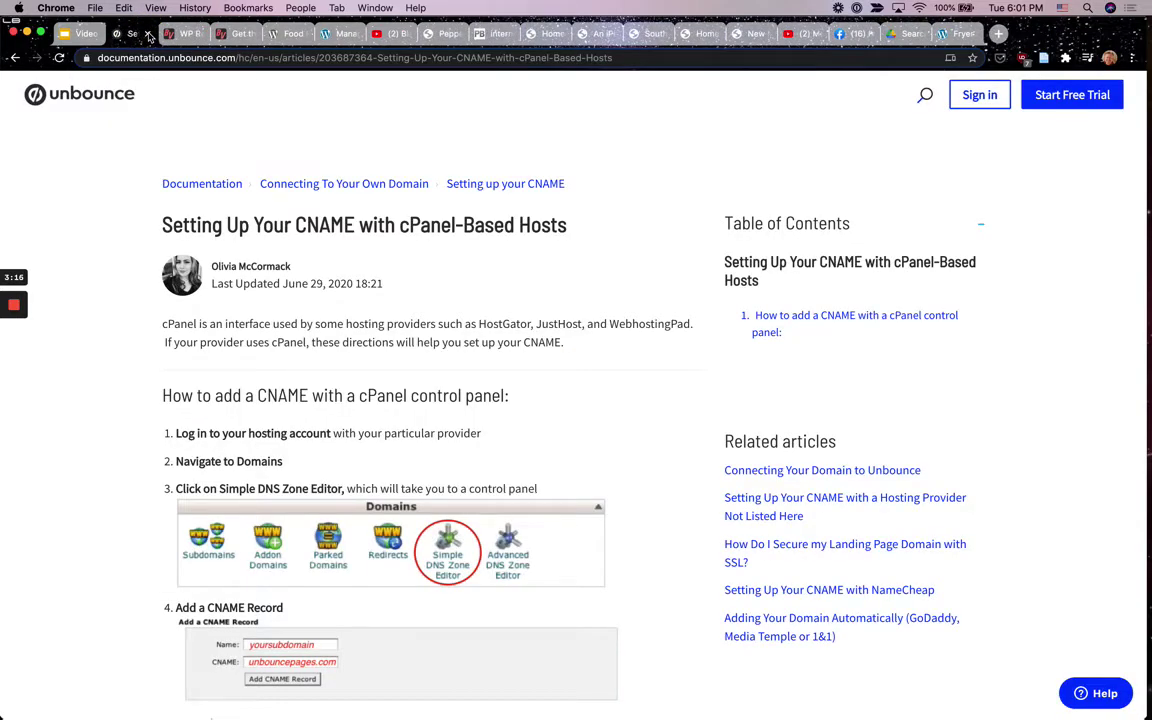
# - Highlight "CNAME" and "cPanel-Based" in the Unbounce article title and look over the CNAME setup instructions
pyautogui.doubleClick(324, 225)
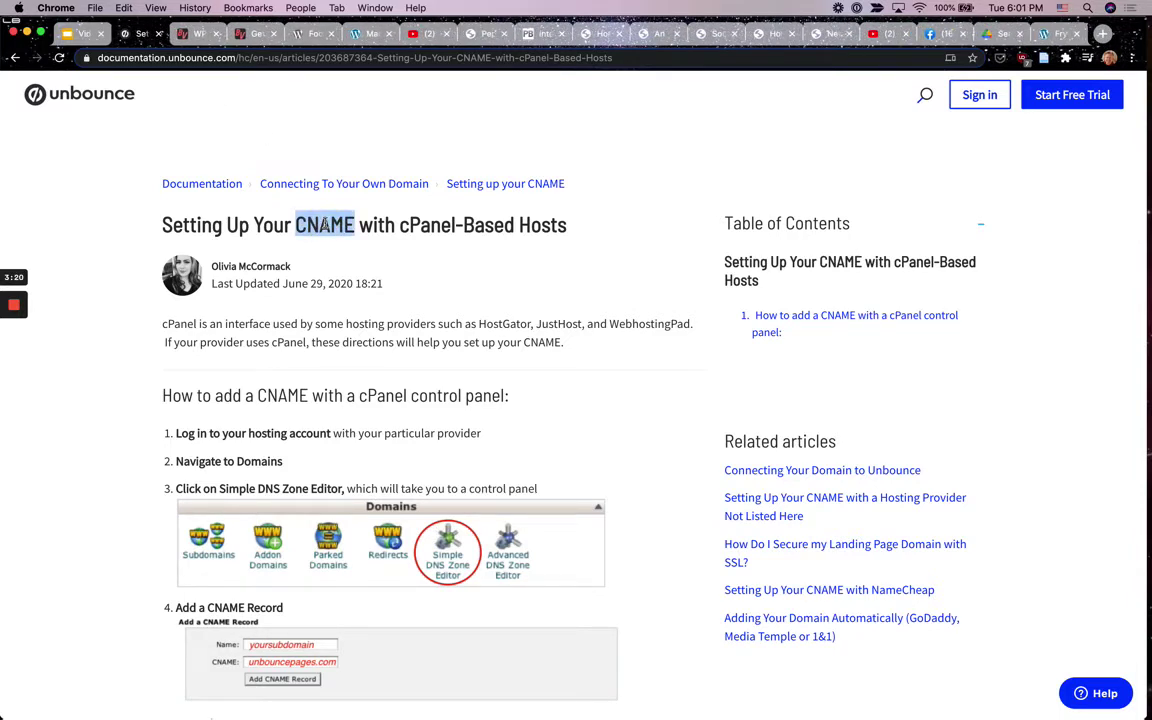
pyautogui.moveTo(399, 226); pyautogui.dragTo(515, 227)
pyautogui.click(539, 233)
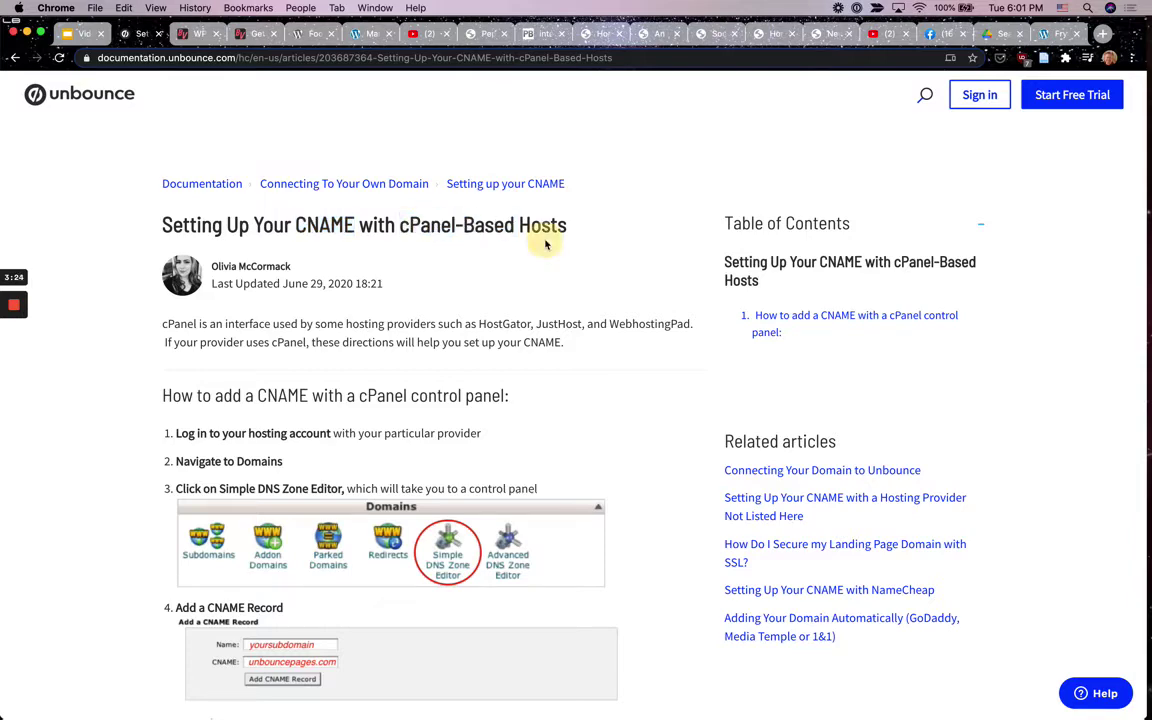
pyautogui.scroll(-2, 570, 255)
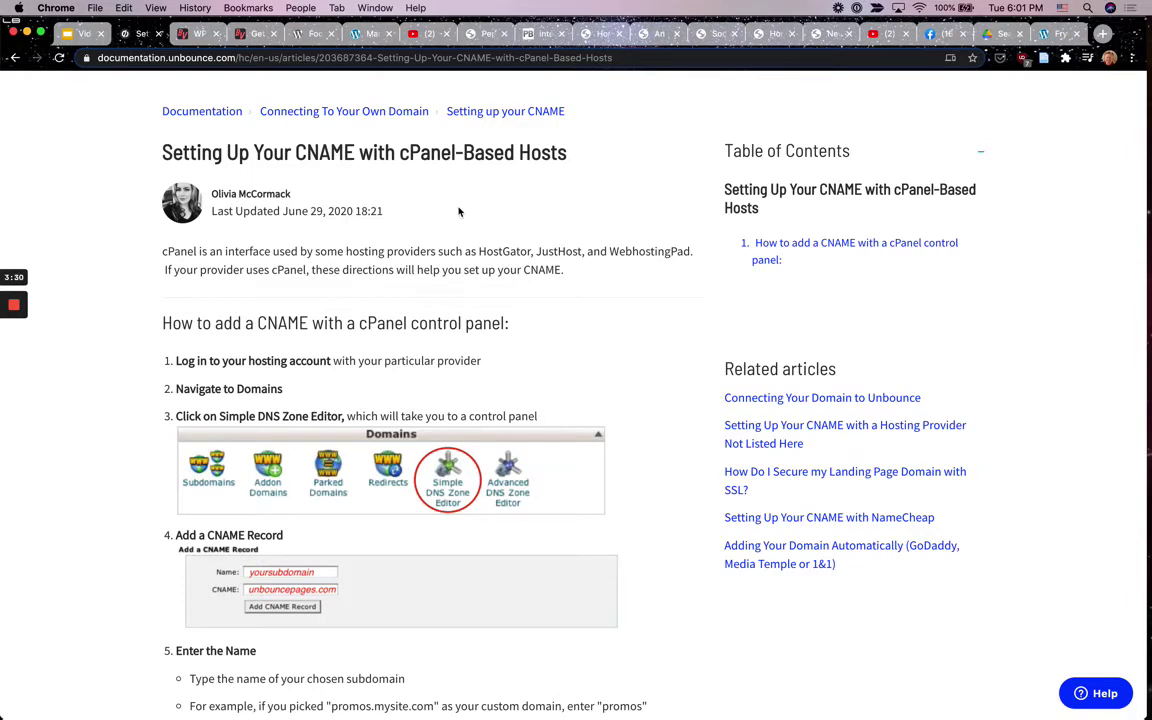
# - View the site owner's main domain and its food subdomain in a new browser window, and close that window
pyautogui.press('super+n')
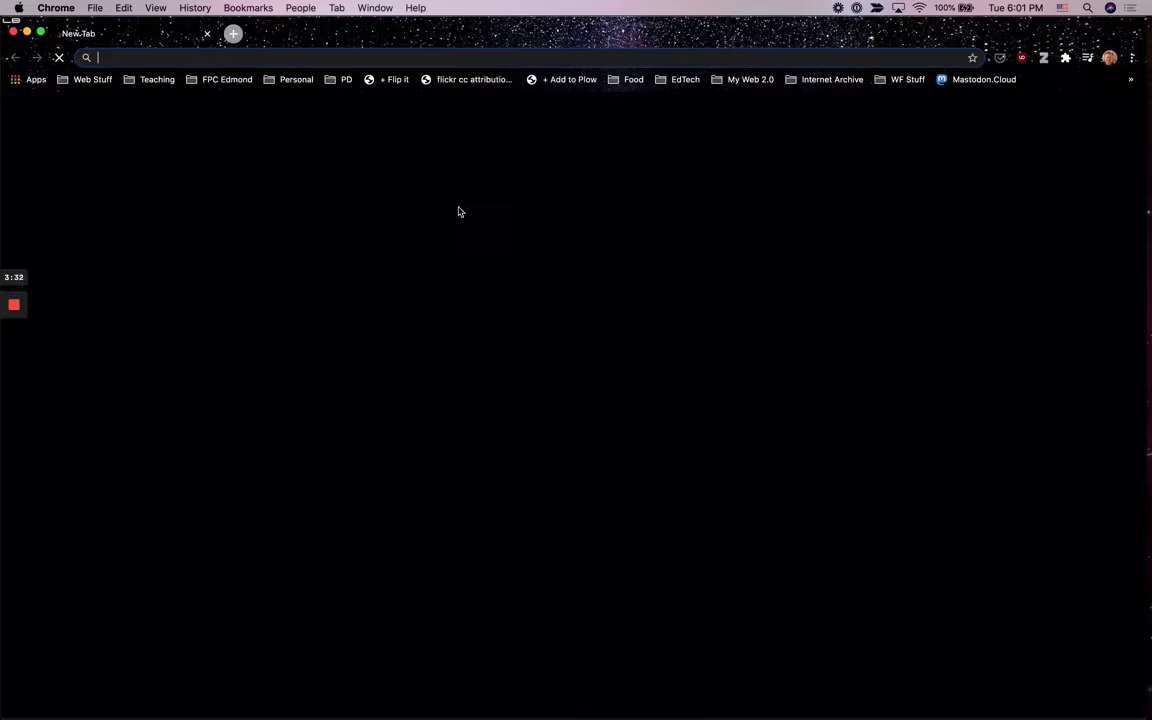
pyautogui.write('www.wes')
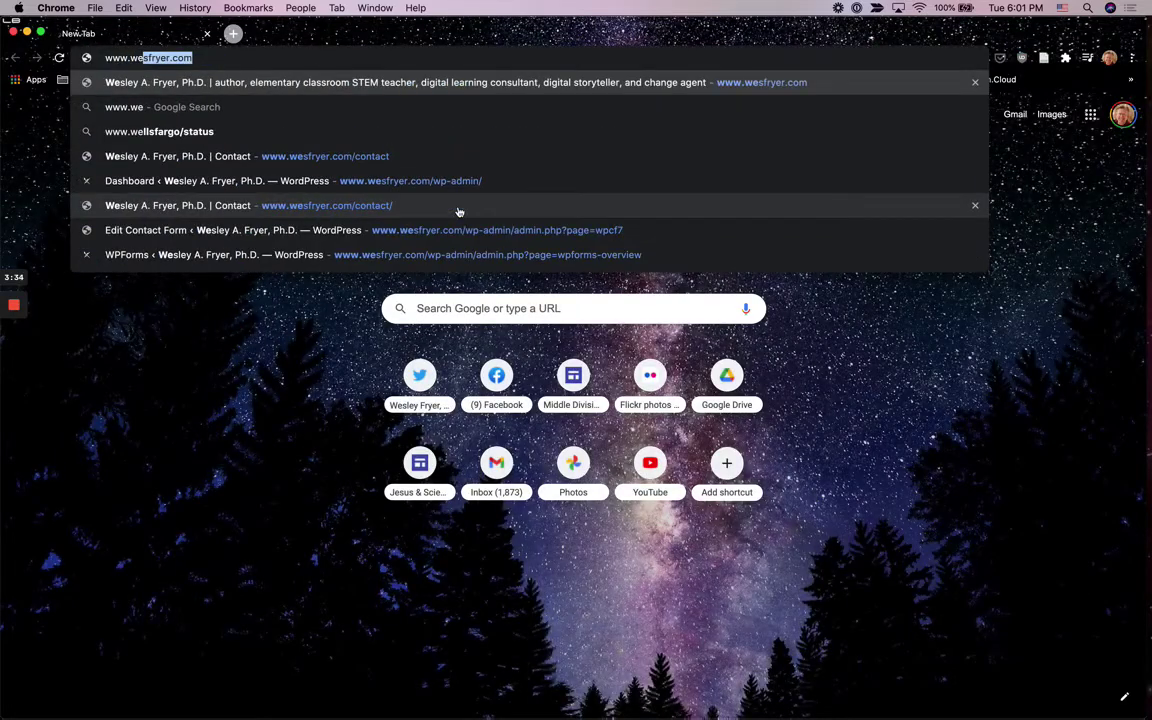
pyautogui.press('Return')
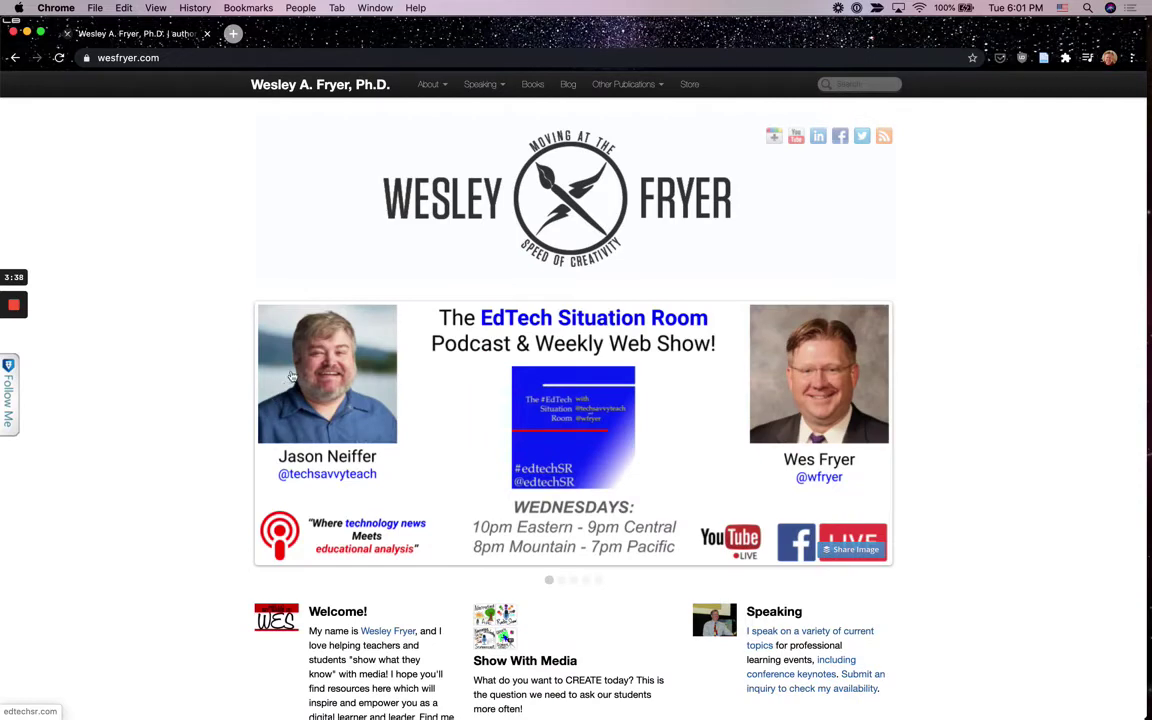
pyautogui.press('super+l')
pyautogui.write('food.')
pyautogui.press('Return')
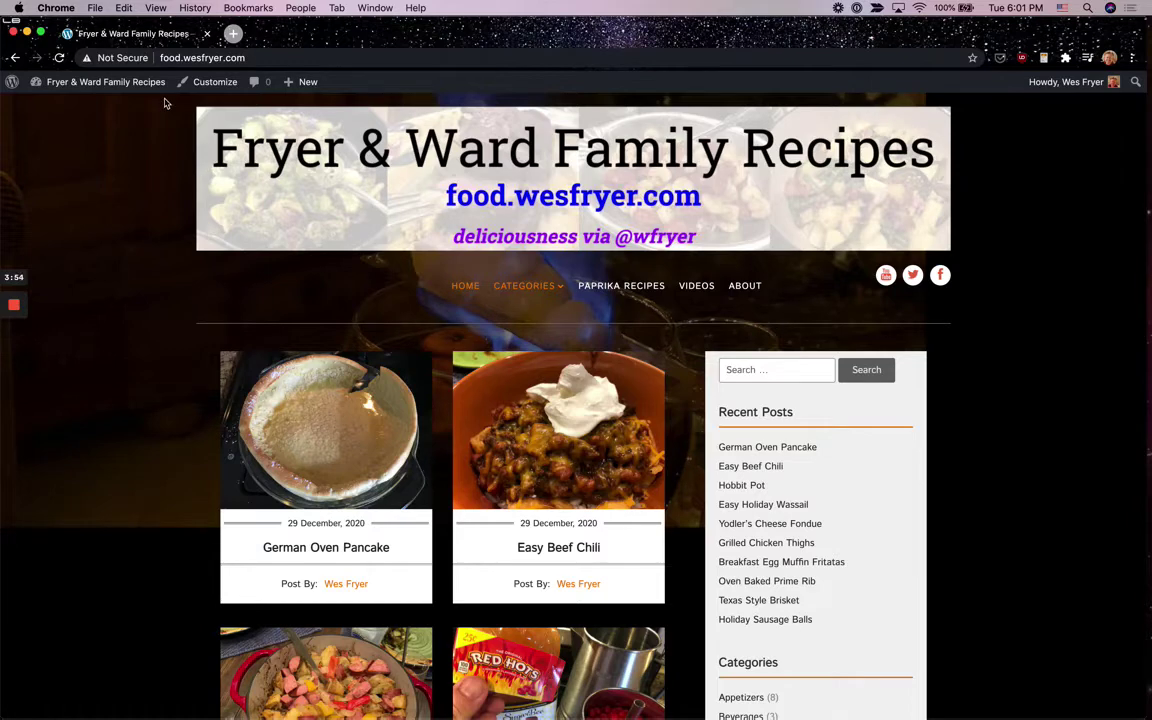
pyautogui.click(207, 35)
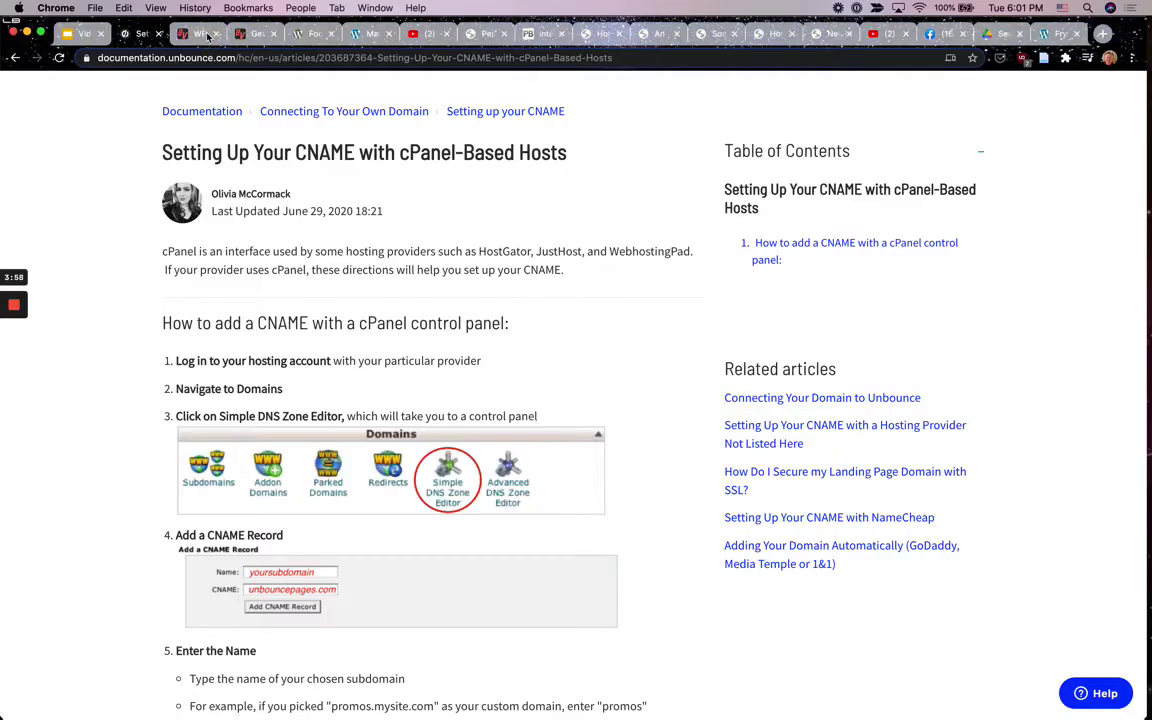
# - Switch to the WP Recipe Maker page, and view wordpress.org and wordpress.com in a separate window before closing it
pyautogui.click(199, 36)
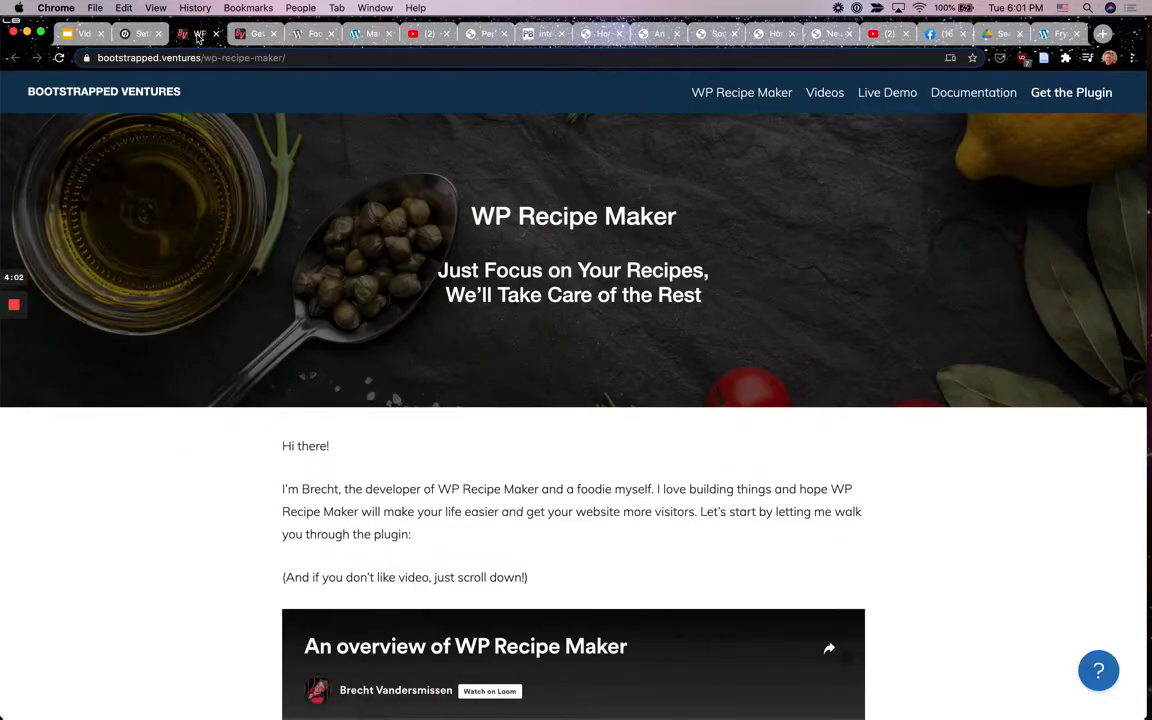
pyautogui.press('super+n')
pyautogui.write('wordp')
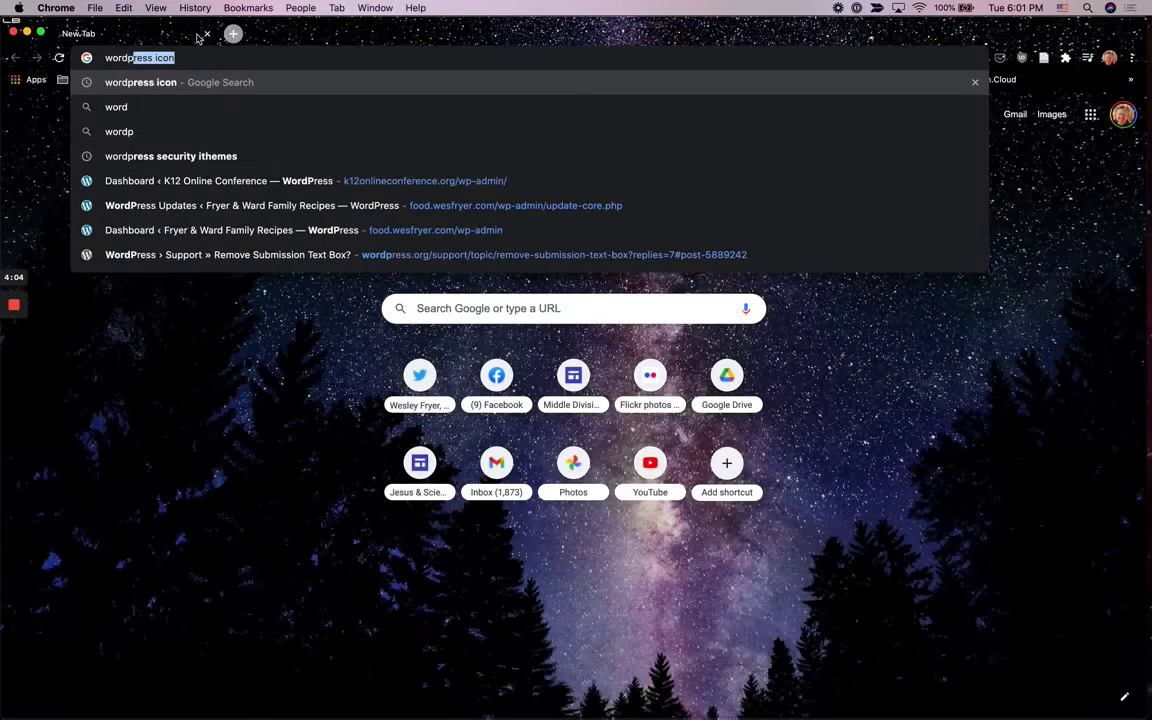
pyautogui.write('ress.org')
pyautogui.press('Return')
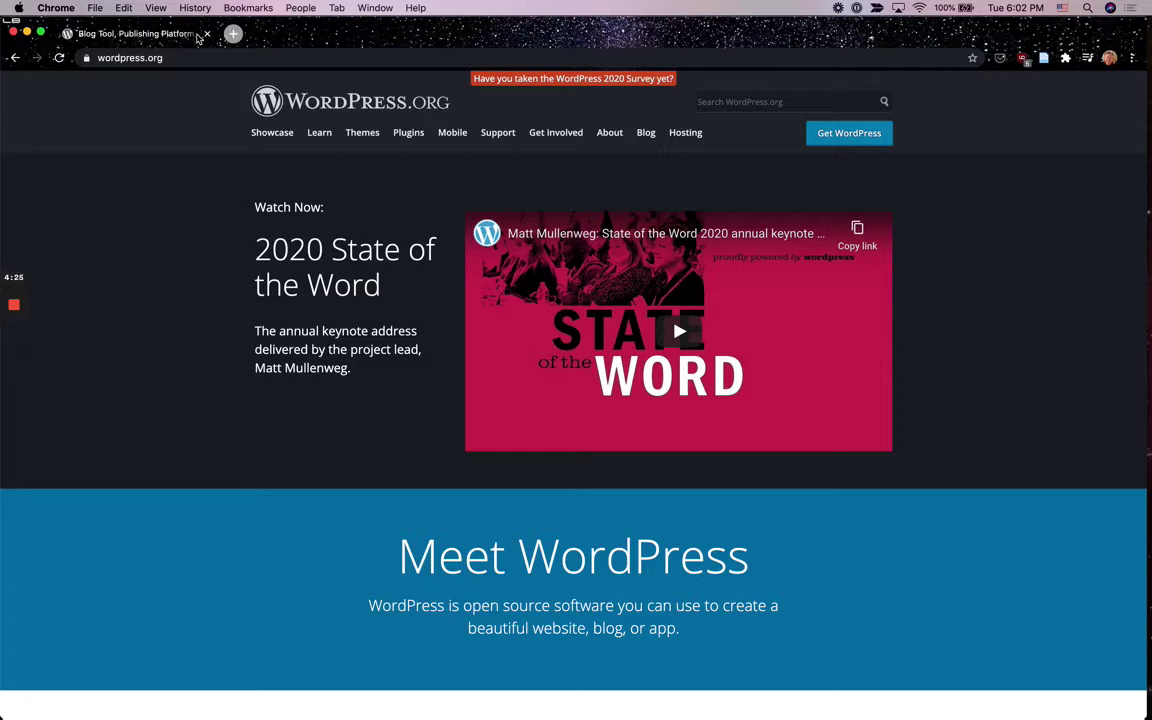
pyautogui.doubleClick(229, 59)
pyautogui.write('com')
pyautogui.press('Return')
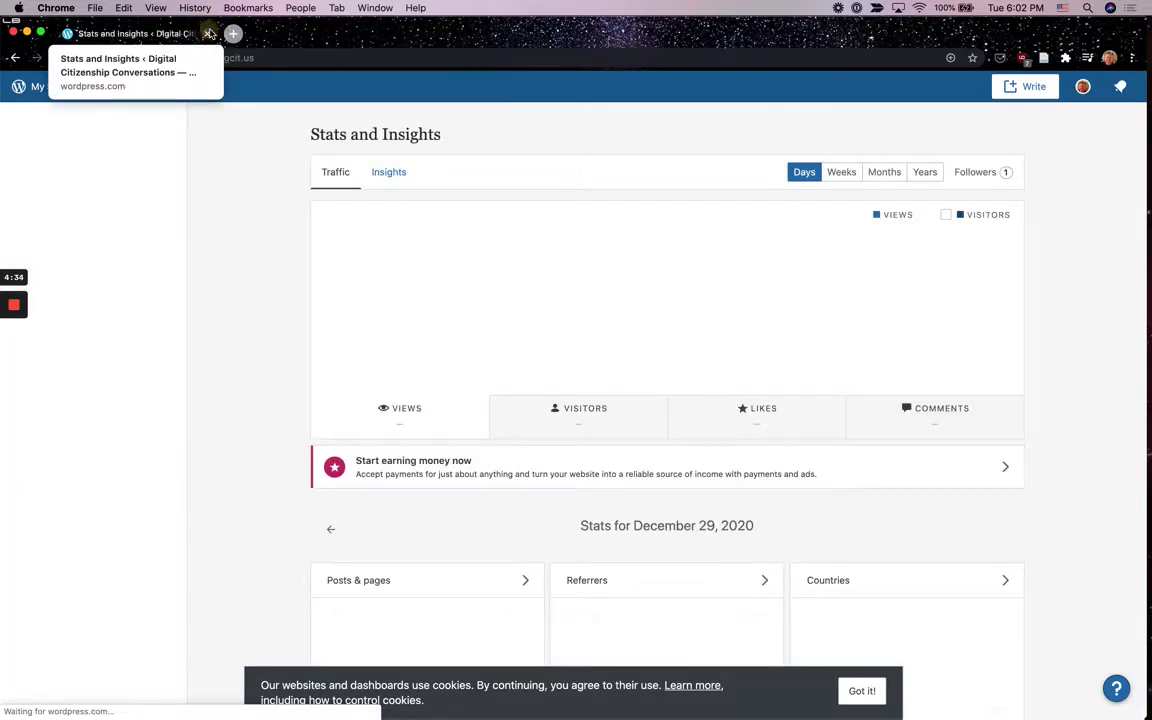
pyautogui.click(209, 34)
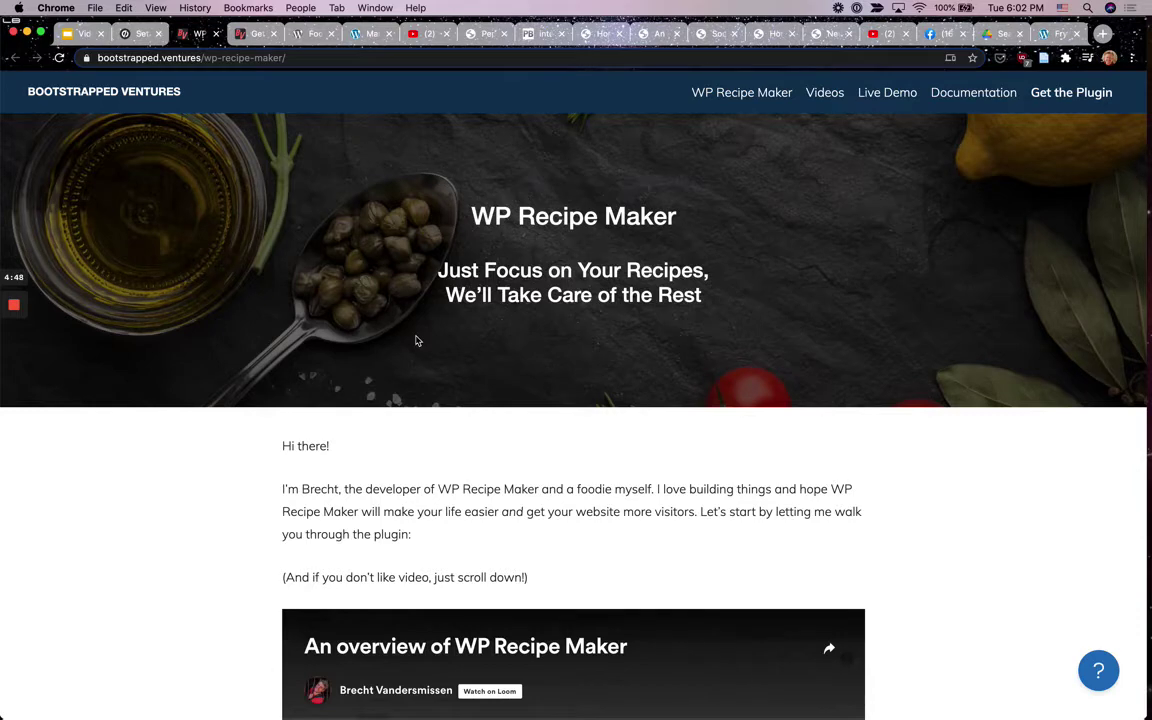
# - Look through the introduction and overview video section of the WP Recipe Maker page
pyautogui.scroll(-1, 417, 341)
pyautogui.scroll(-2, 417, 341)
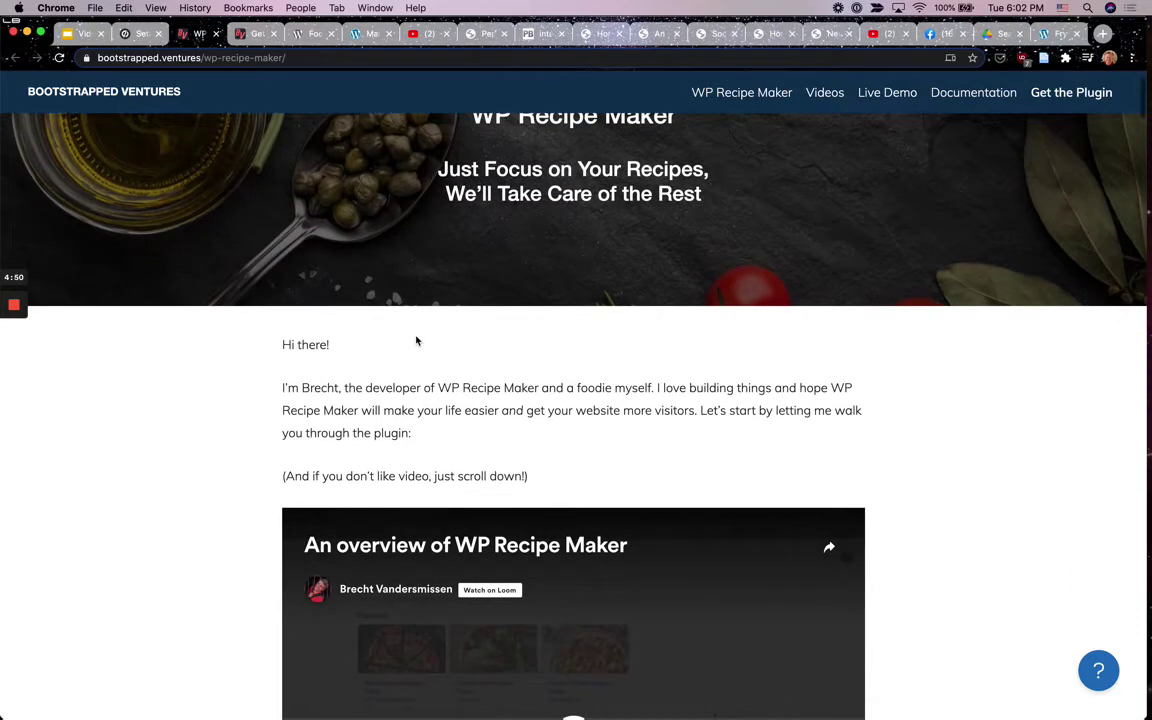
pyautogui.scroll(-2, 417, 341)
pyautogui.scroll(4, 417, 337)
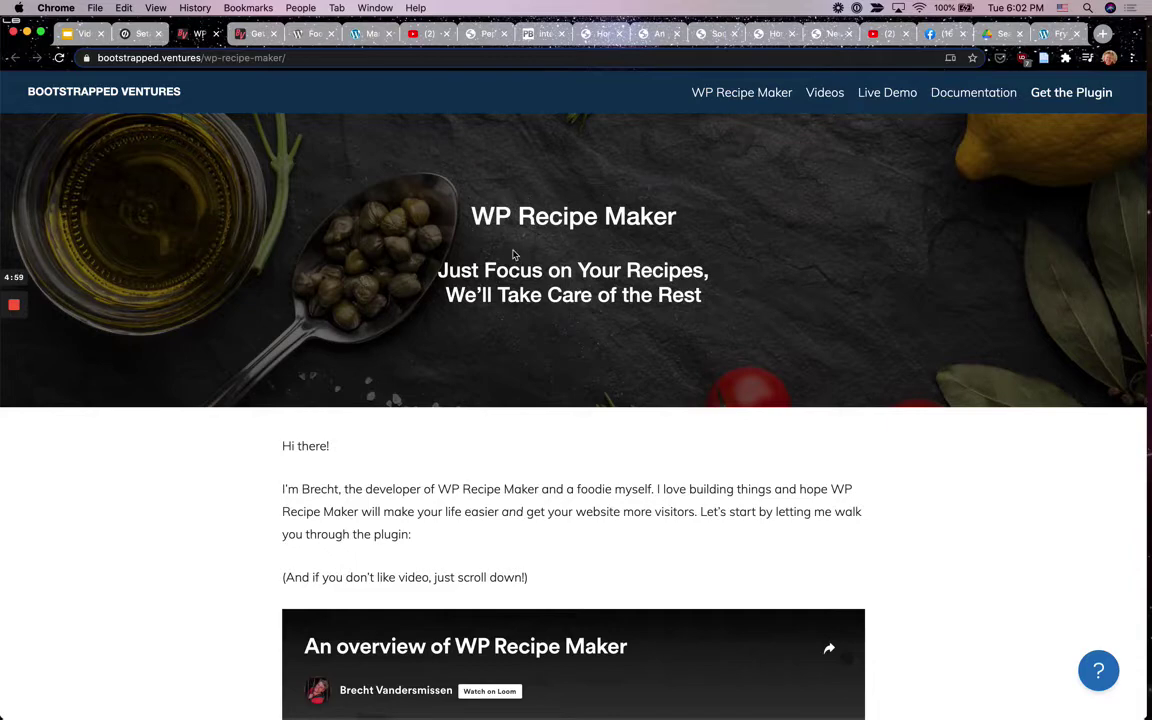
# - Examine the prices and features of the Elite, Pro and Premium bundles on the WP Recipe Maker bundles page
pyautogui.click(252, 34)
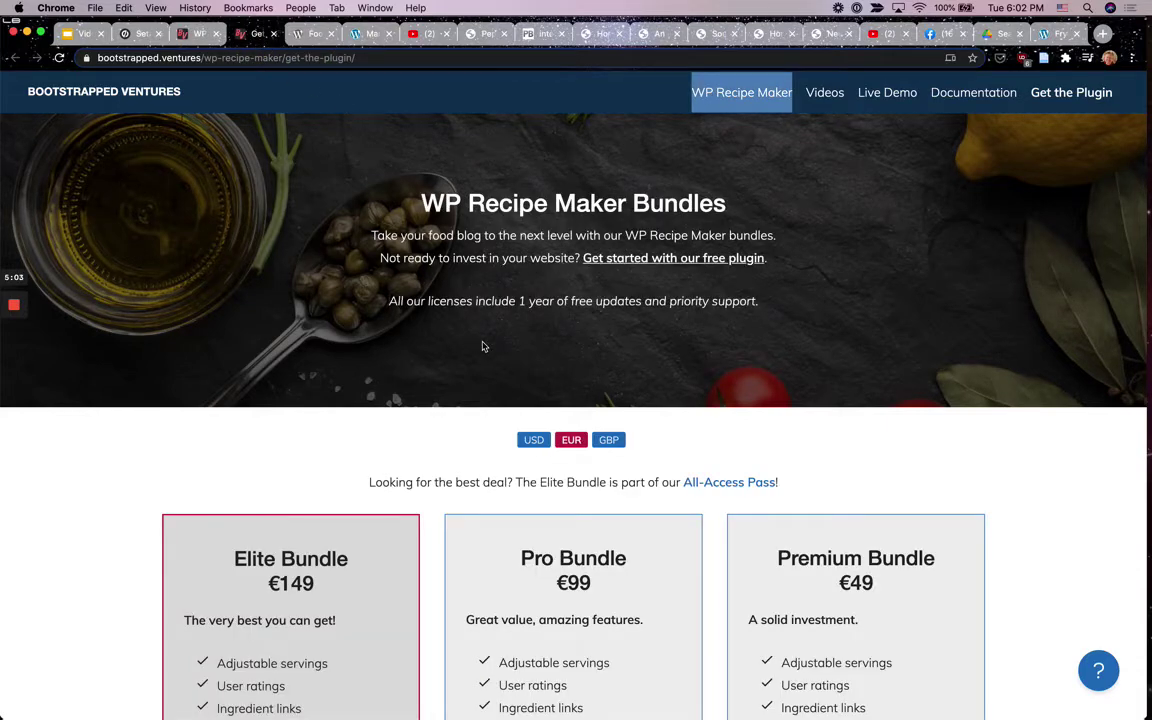
pyautogui.scroll(-3, 600, 360)
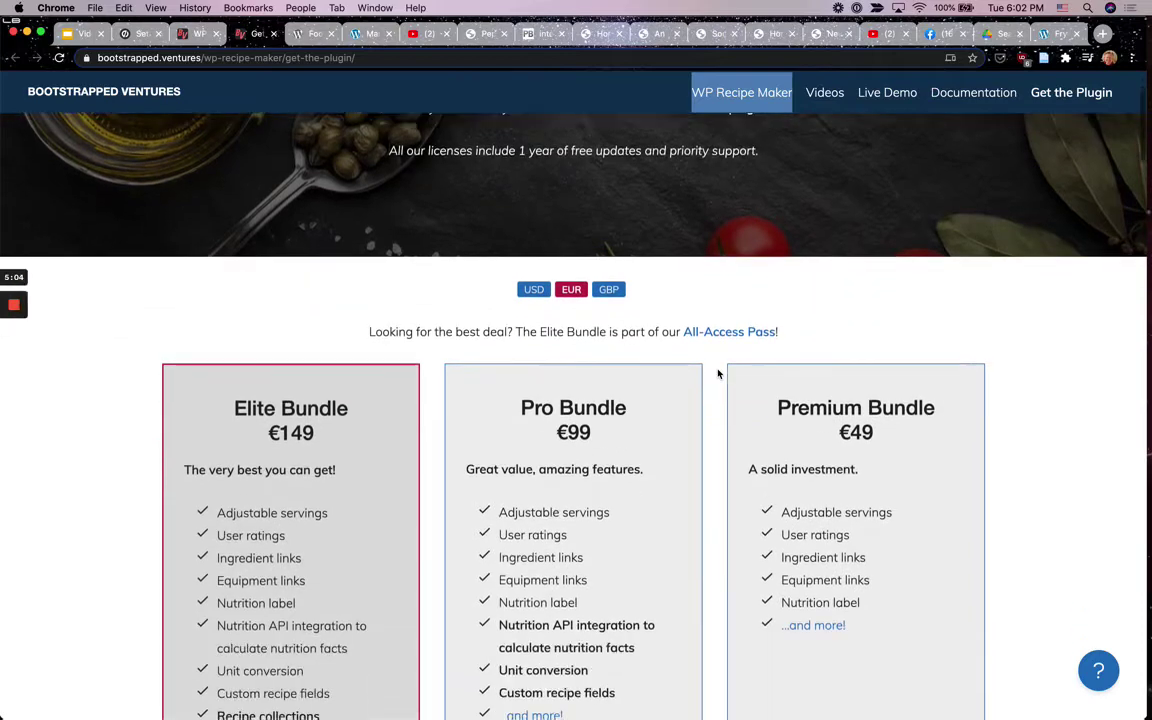
pyautogui.scroll(-1, 718, 374)
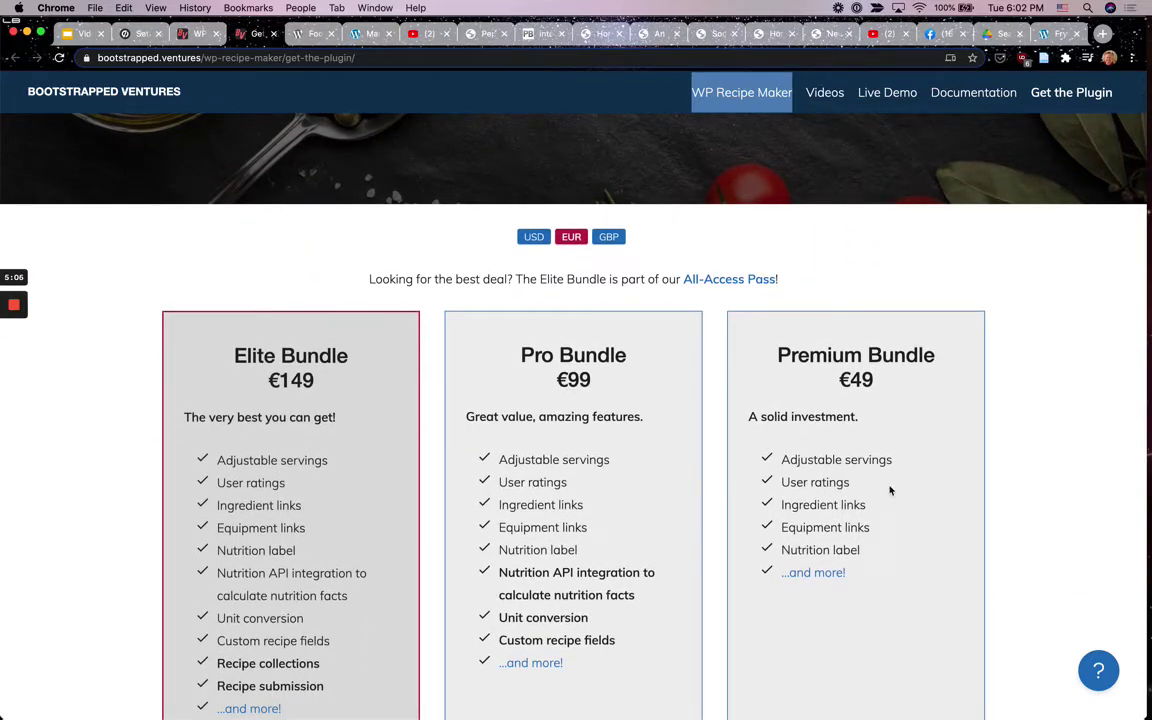
pyautogui.scroll(-1, 890, 490)
pyautogui.scroll(1, 877, 406)
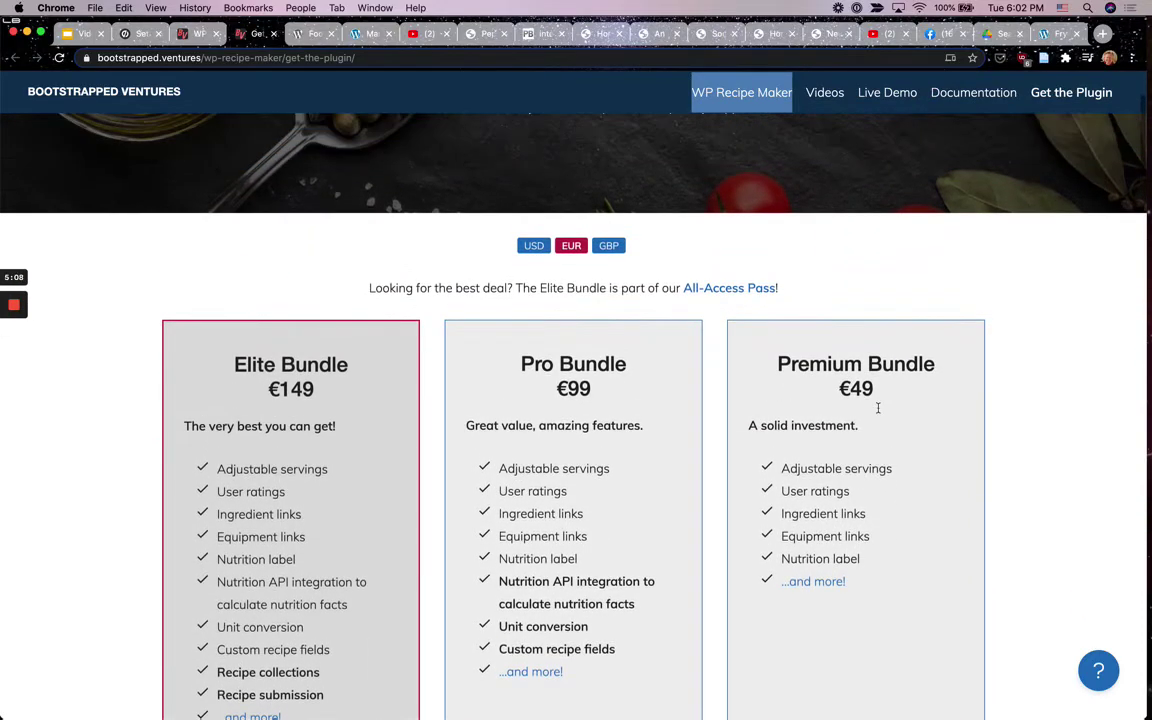
pyautogui.scroll(-2, 878, 408)
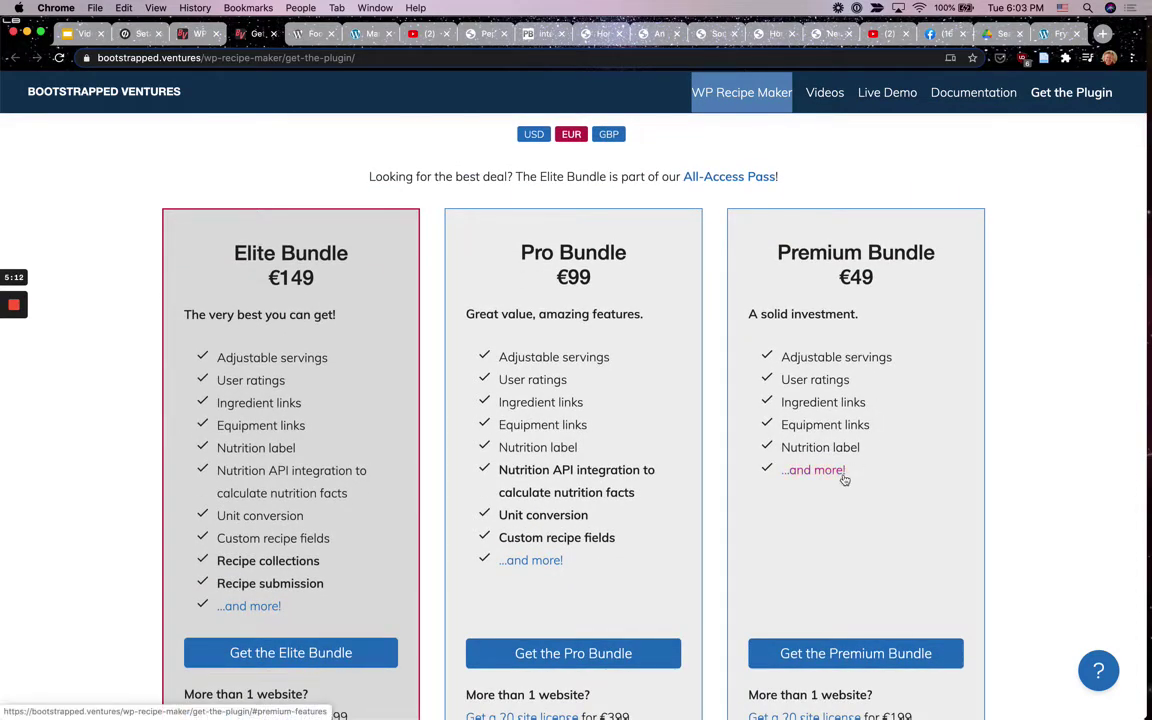
pyautogui.click(813, 470)
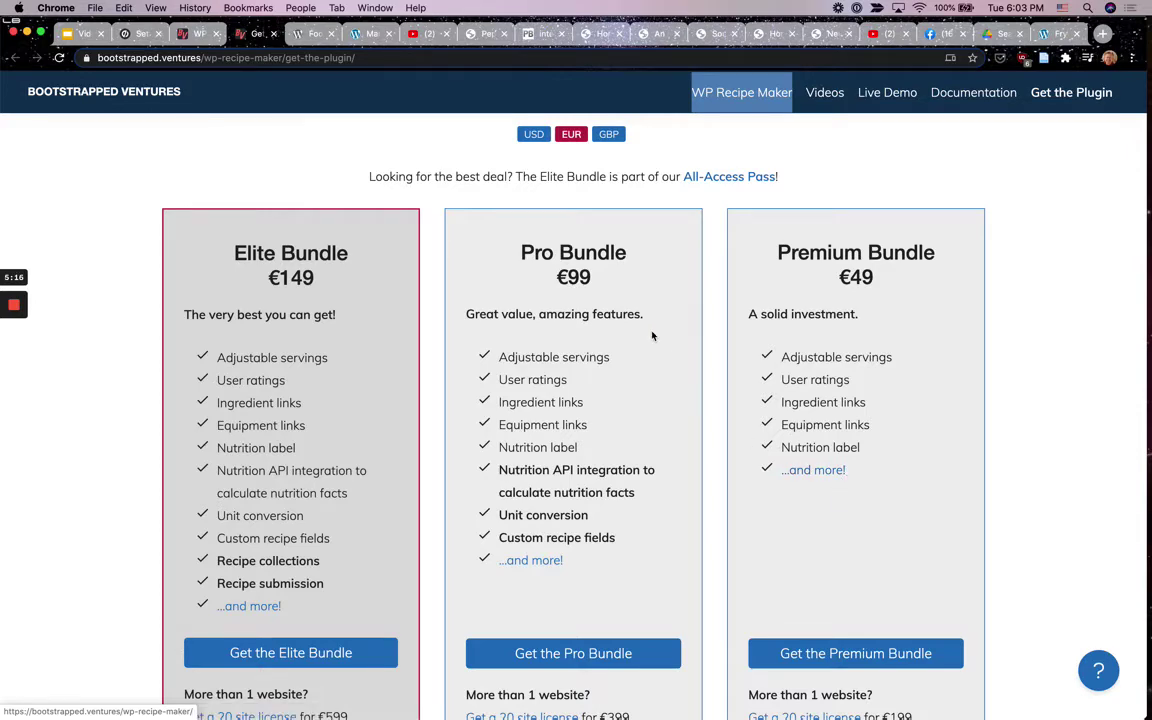
pyautogui.scroll(5, 652, 336)
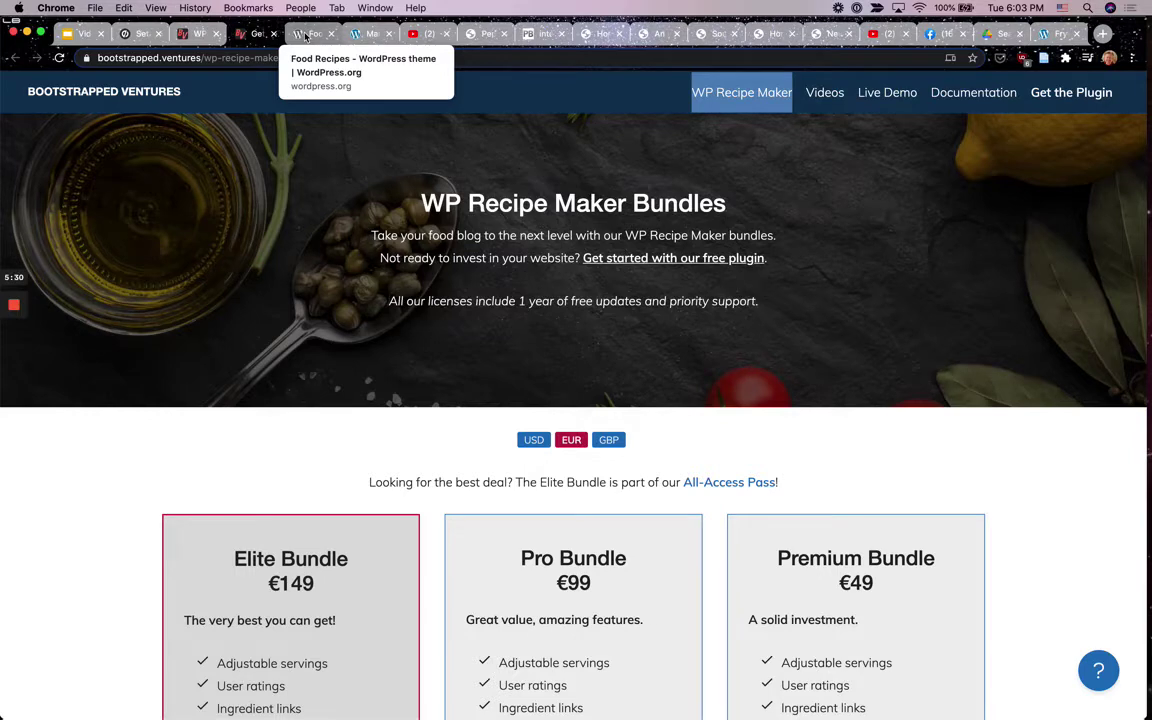
pyautogui.scroll(-1, 185, 424)
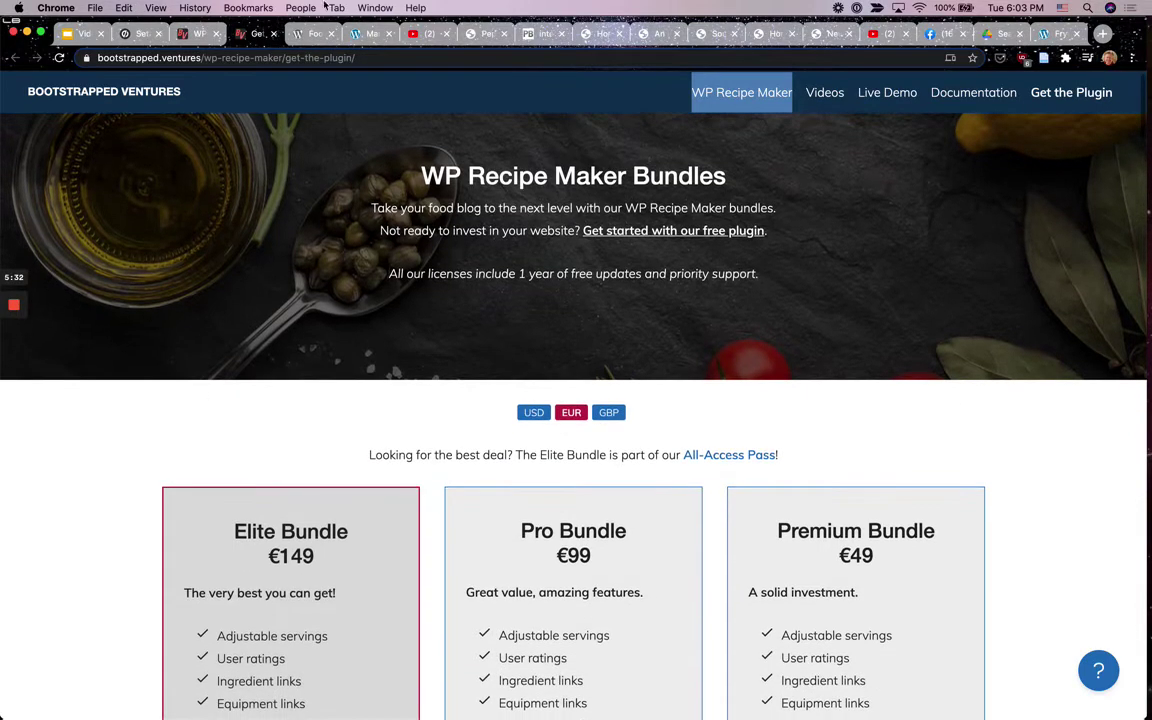
# - Glance at the Food Recipes theme page, and search Google for "WP Recipe Maker wordpress" in a new window
pyautogui.click(312, 35)
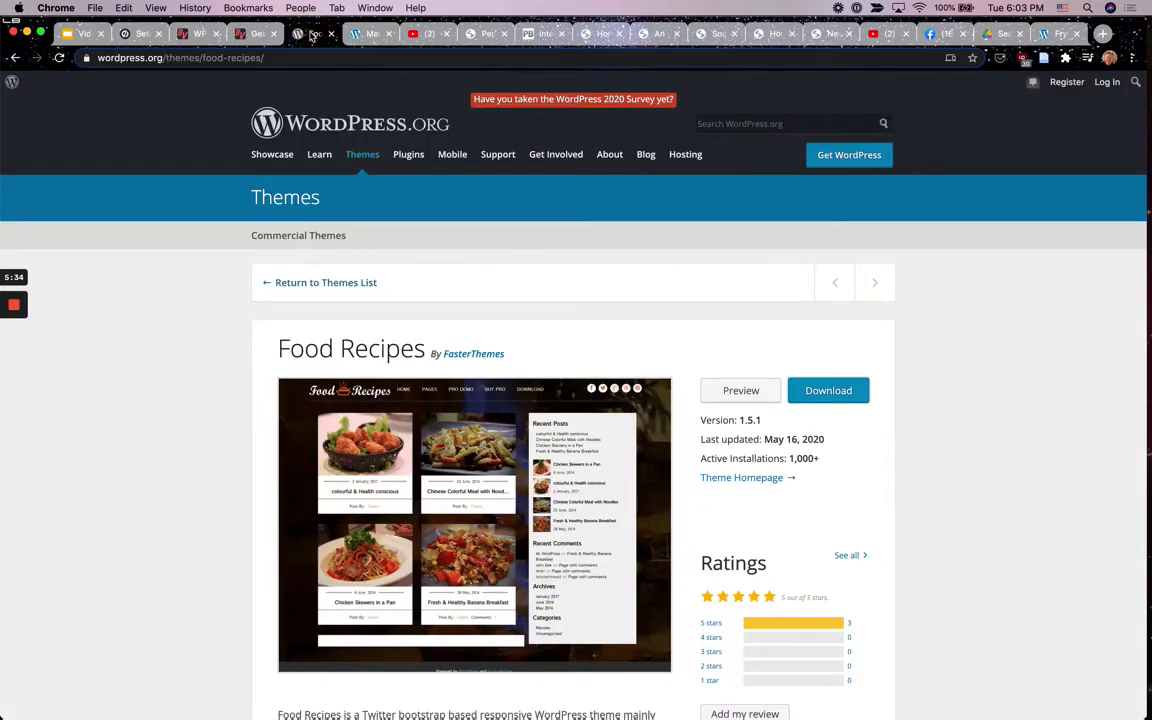
pyautogui.click(255, 36)
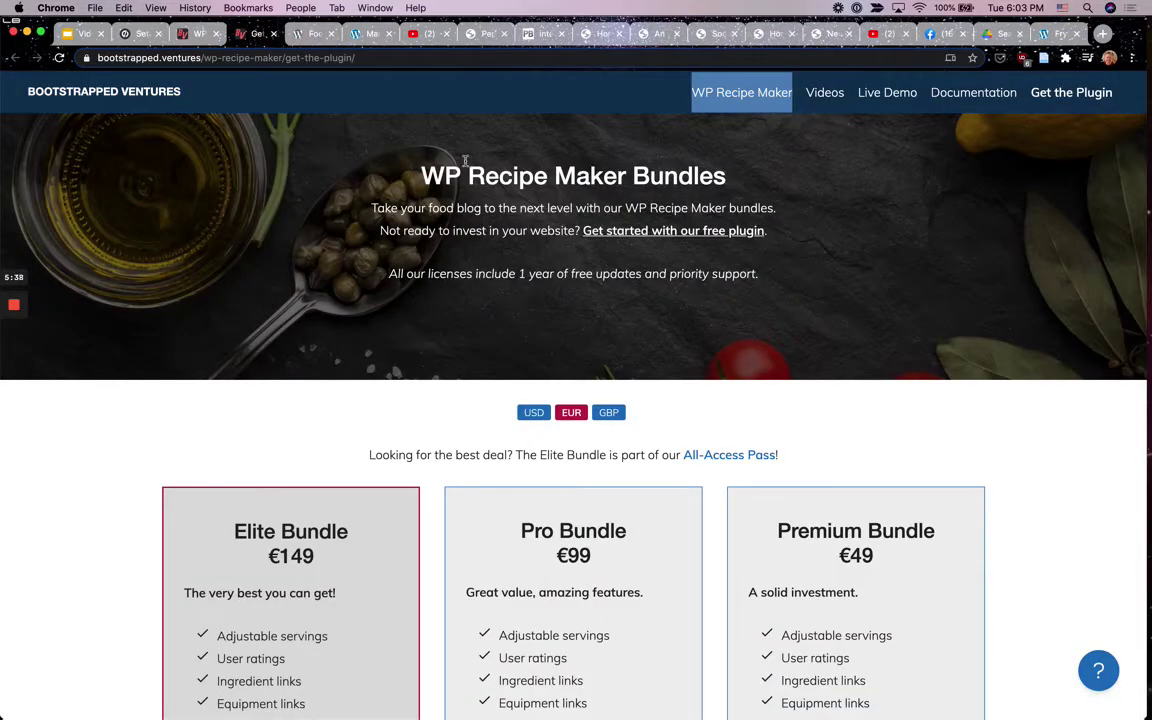
pyautogui.moveTo(398, 160); pyautogui.dragTo(583, 176)
pyautogui.press('super+c')
pyautogui.press('super+n')
pyautogui.press('super+v')
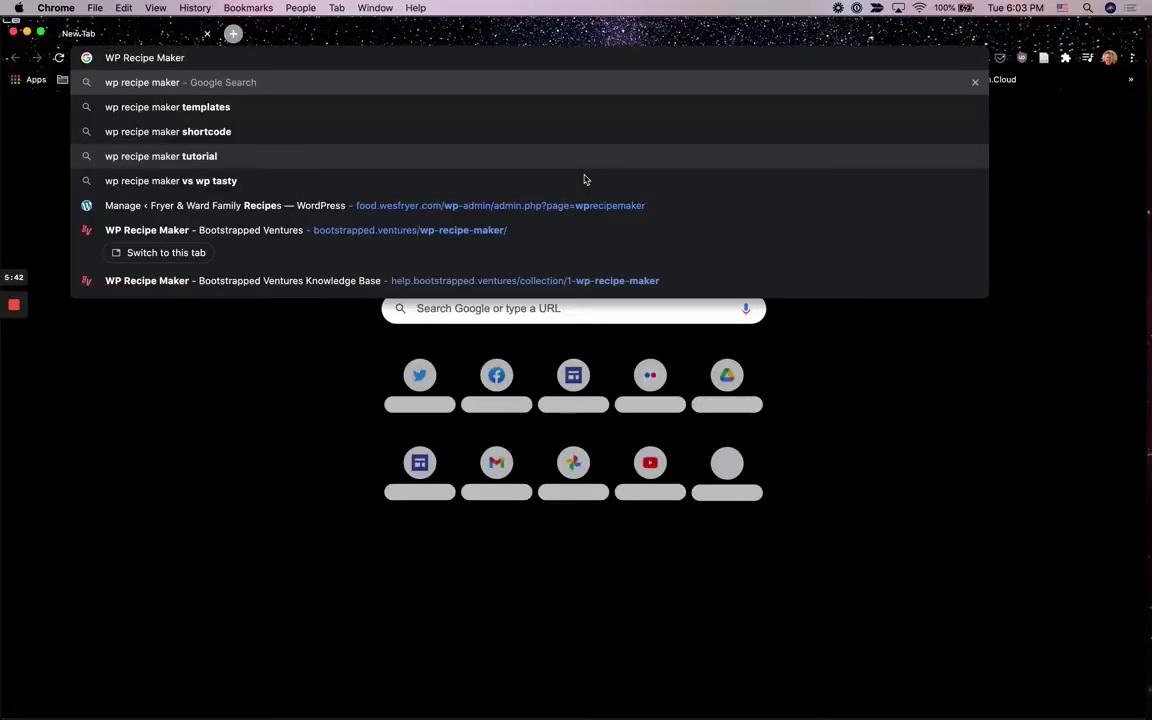
pyautogui.write('wordpress')
pyautogui.press('Return')
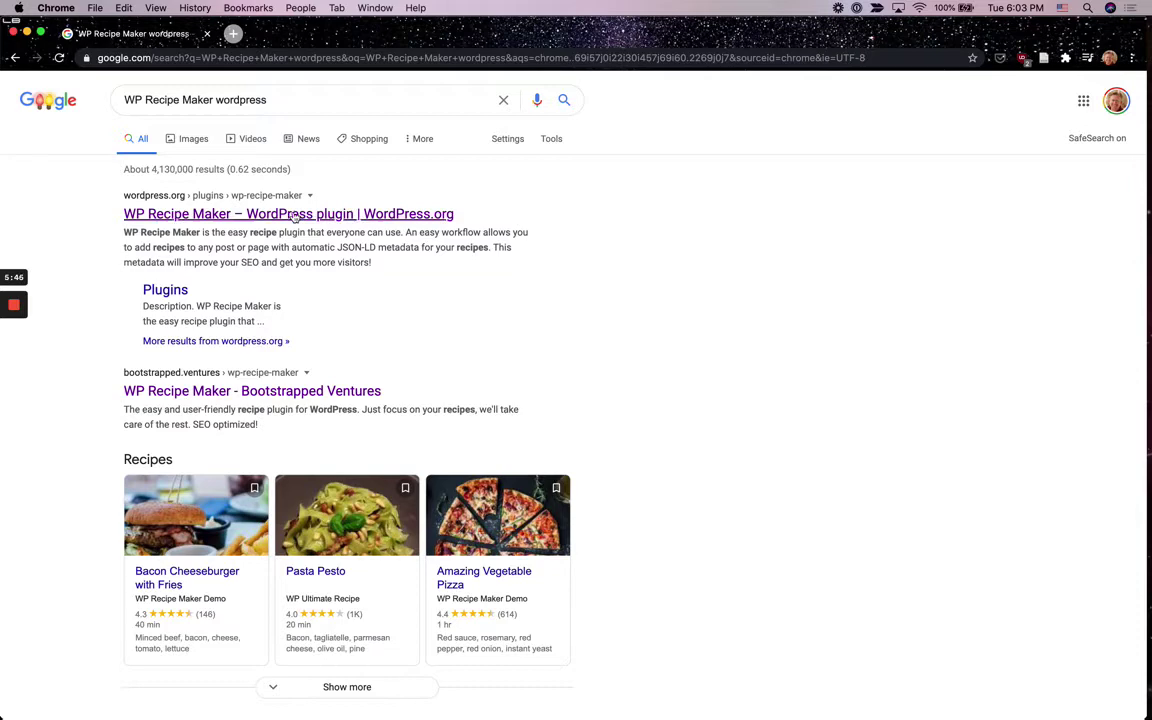
# - Open the WP Recipe Maker plugin page on WordPress.org and look over its description, version details and tags
pyautogui.click(295, 214)
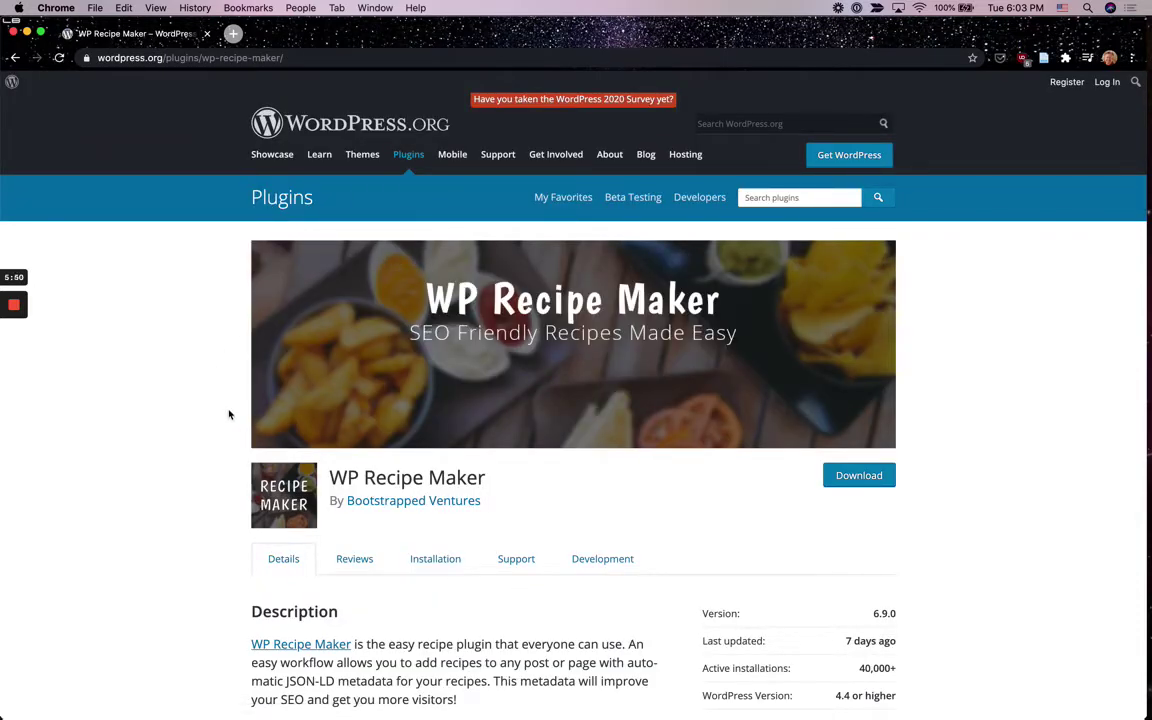
pyautogui.scroll(-2, 185, 441)
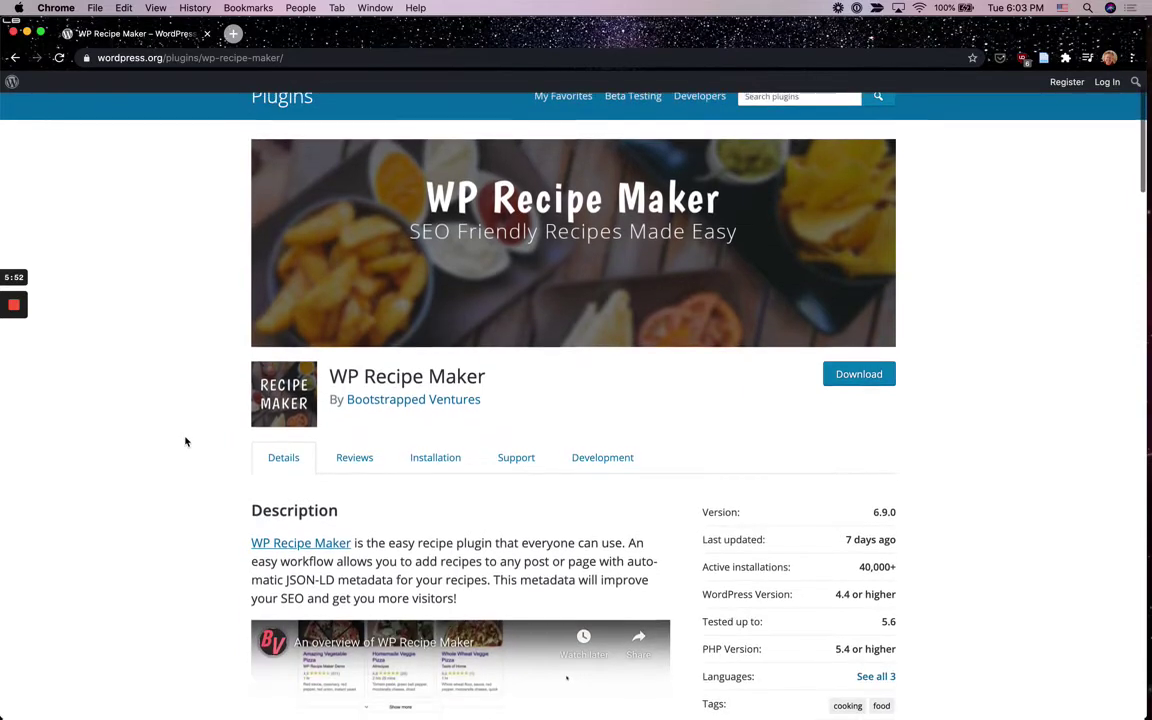
pyautogui.scroll(-2, 920, 457)
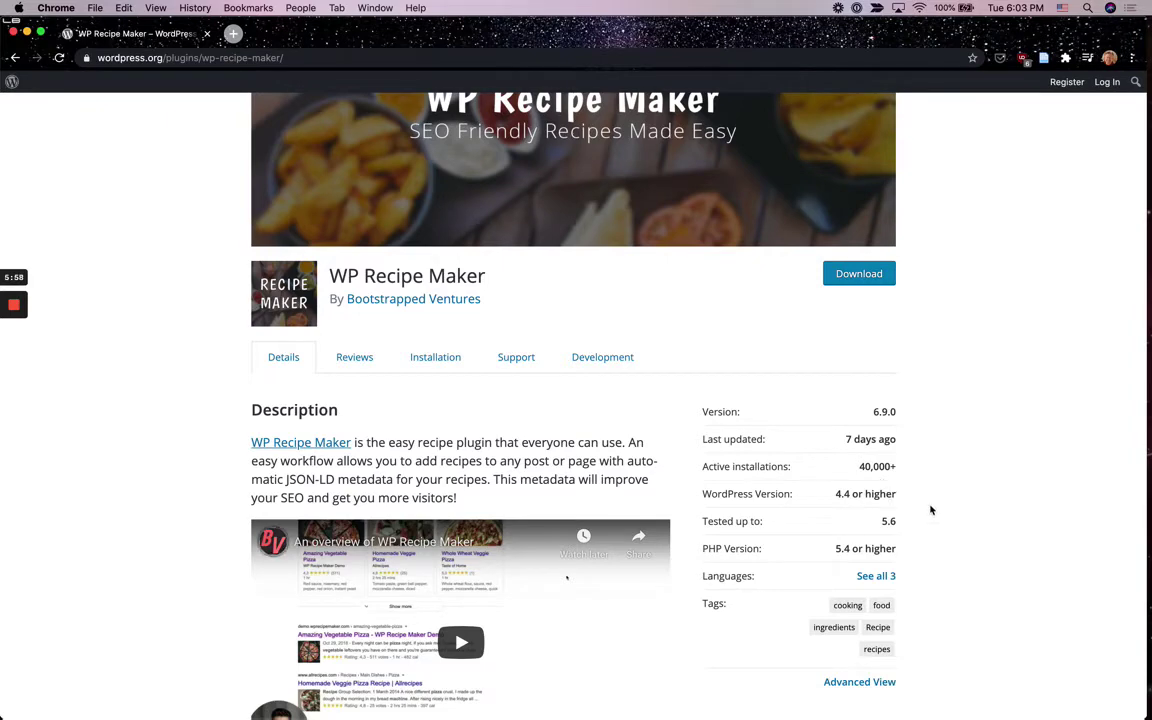
pyautogui.scroll(-1, 931, 510)
pyautogui.scroll(-1, 931, 510)
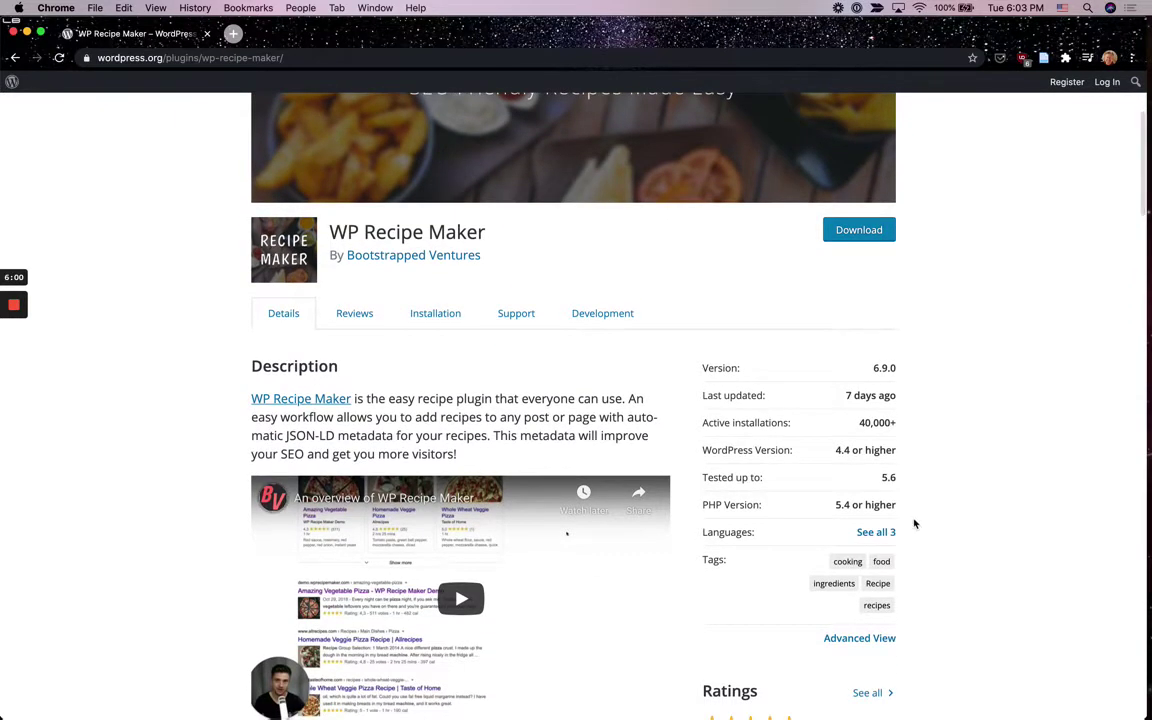
# - Check the ratings on the WP Recipe Maker plugin page, dismiss that window, and return to the Food Recipes theme page
pyautogui.scroll(-3, 913, 522)
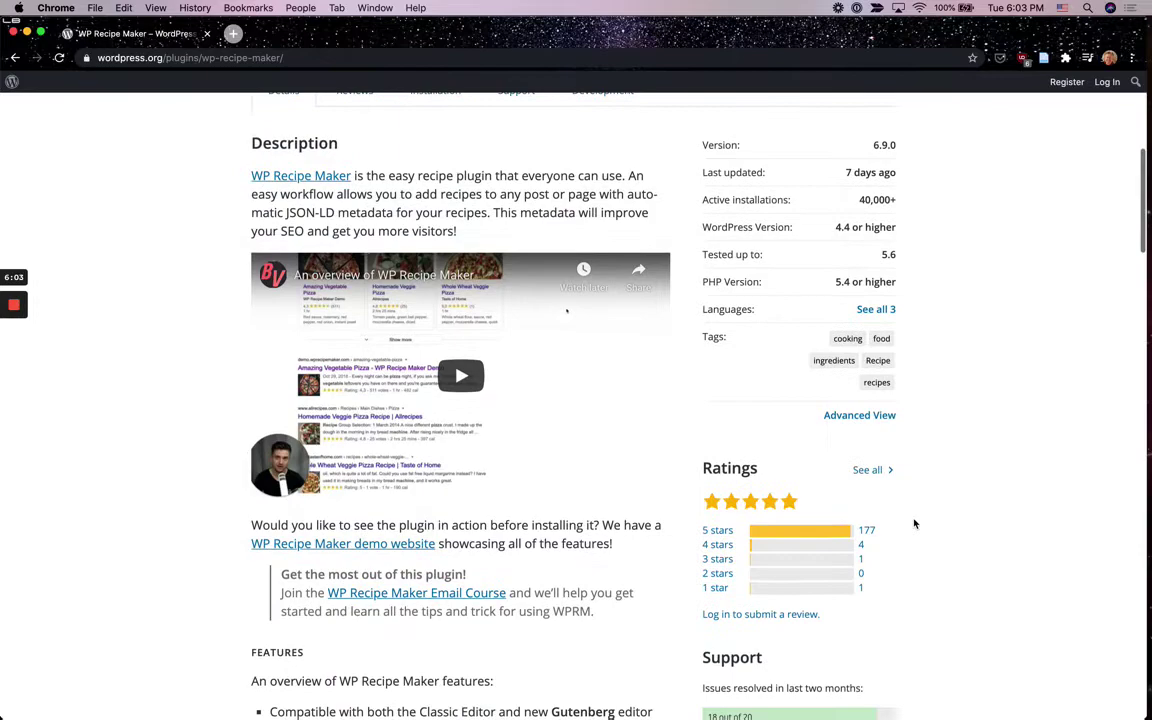
pyautogui.scroll(10, 913, 522)
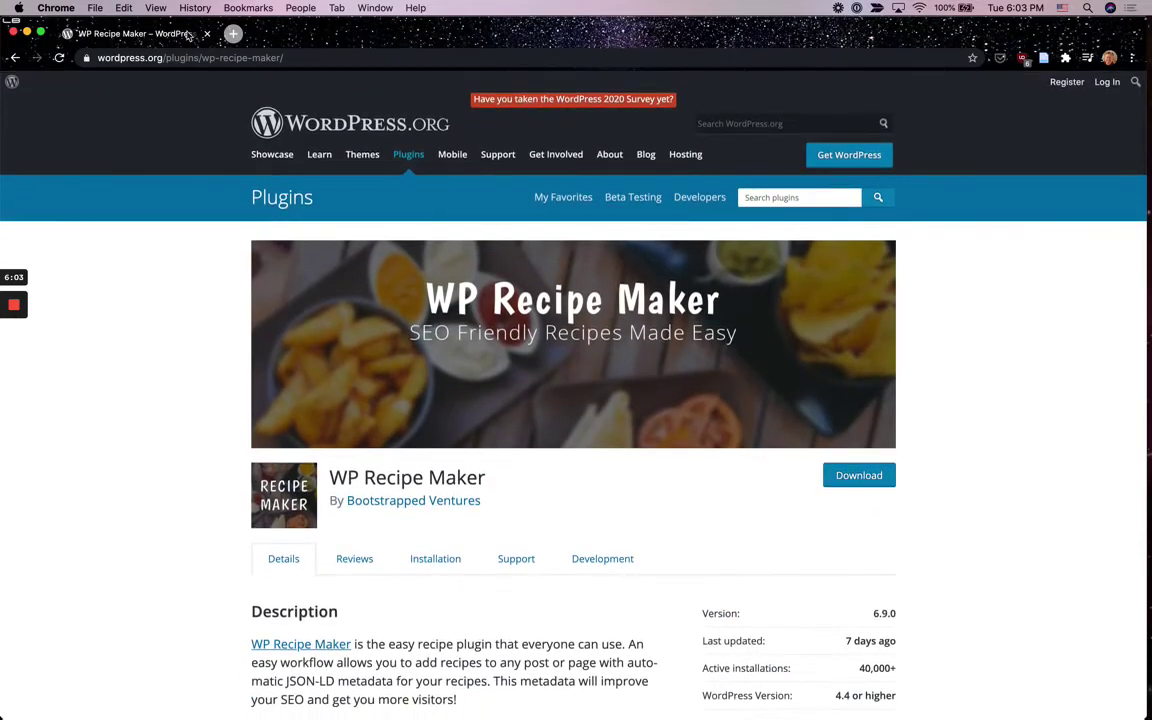
pyautogui.click(26, 33)
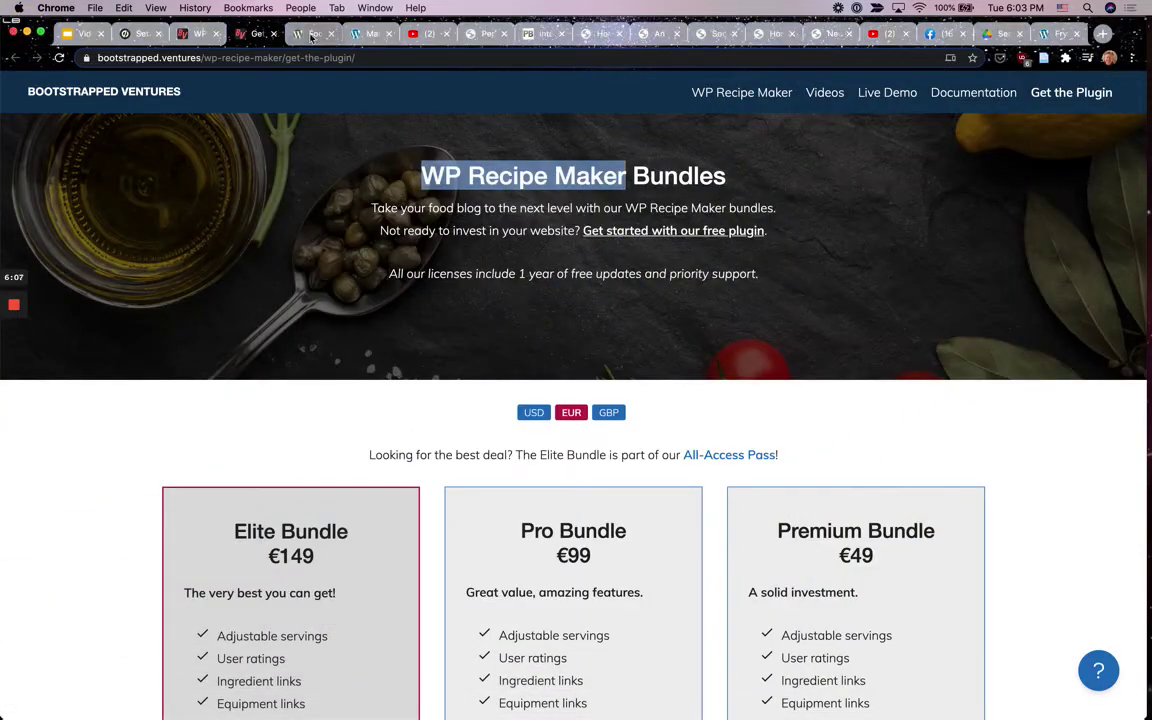
pyautogui.click(312, 35)
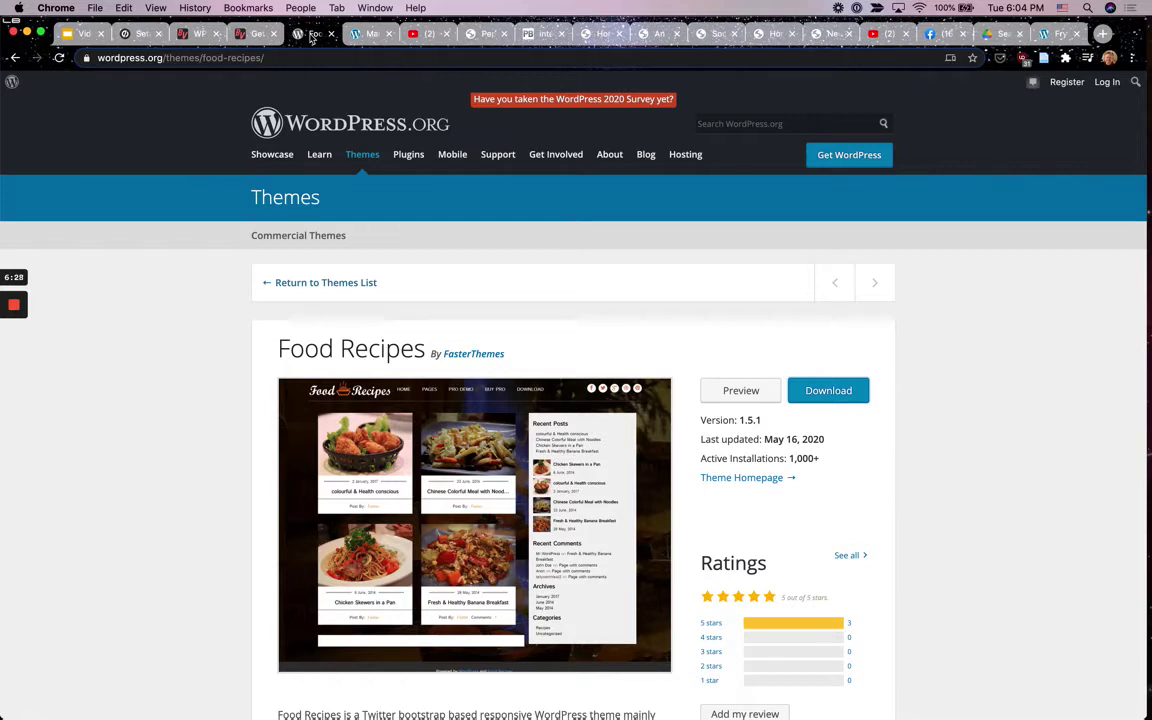
# - Look through the recipe overview list on the family site's WP Recipe Maker management page
pyautogui.click(368, 36)
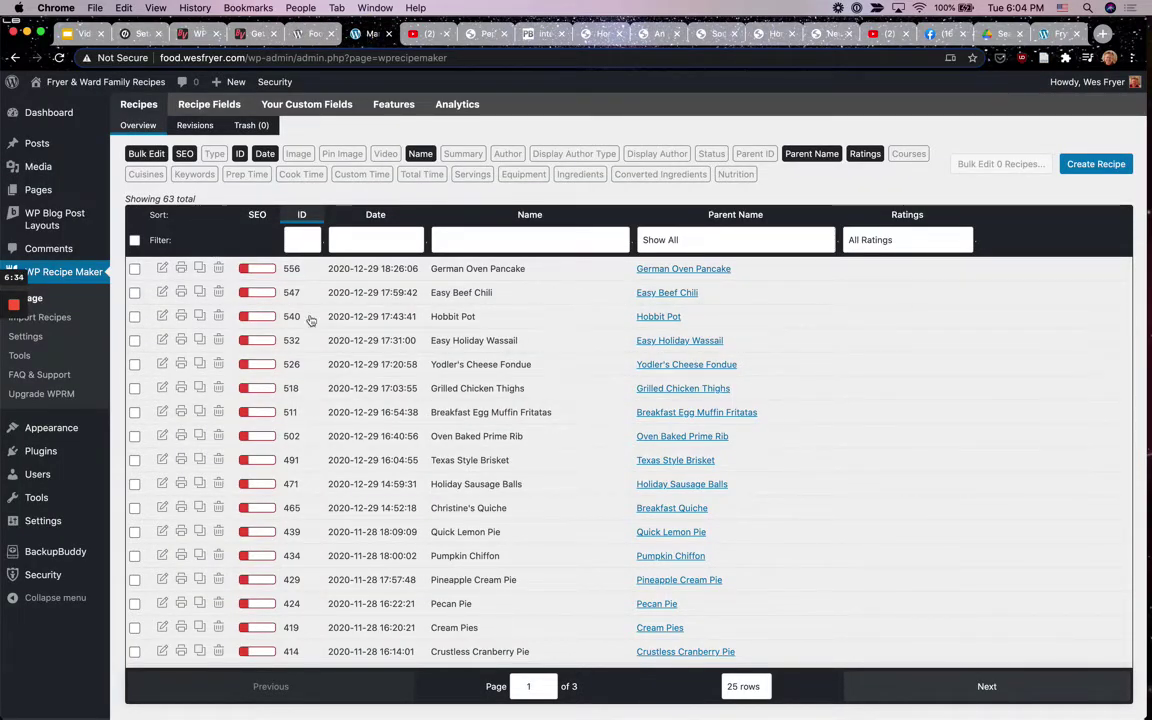
pyautogui.scroll(-5, 426, 440)
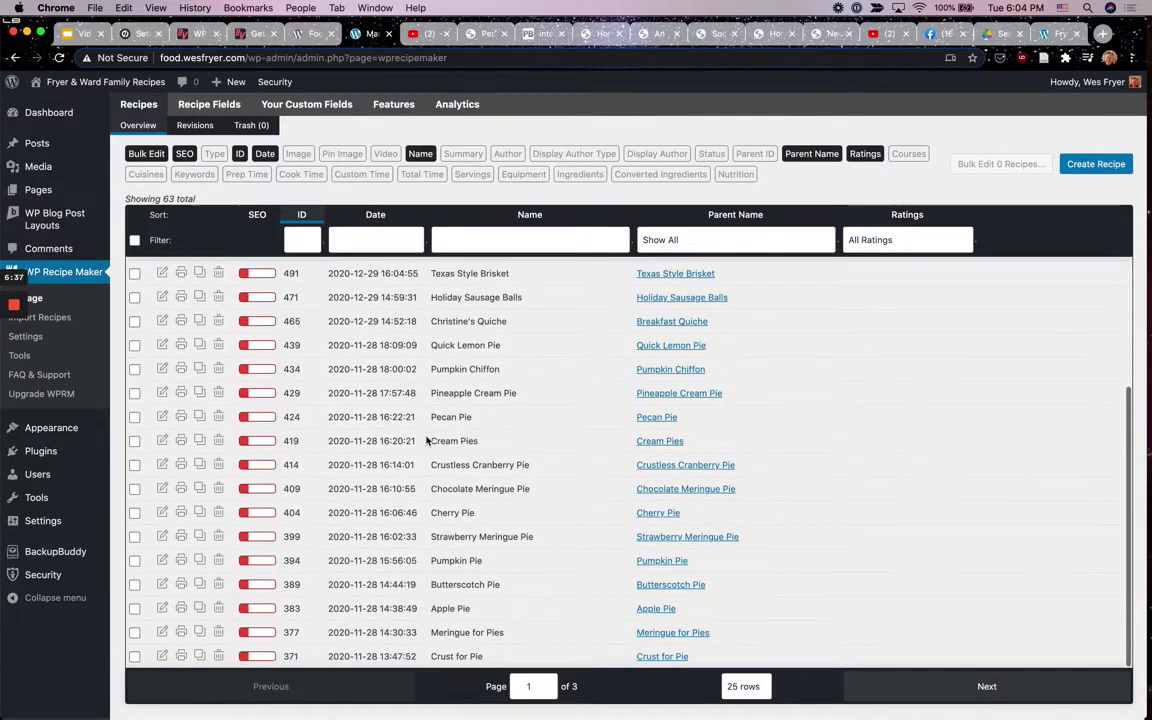
pyautogui.scroll(5, 426, 440)
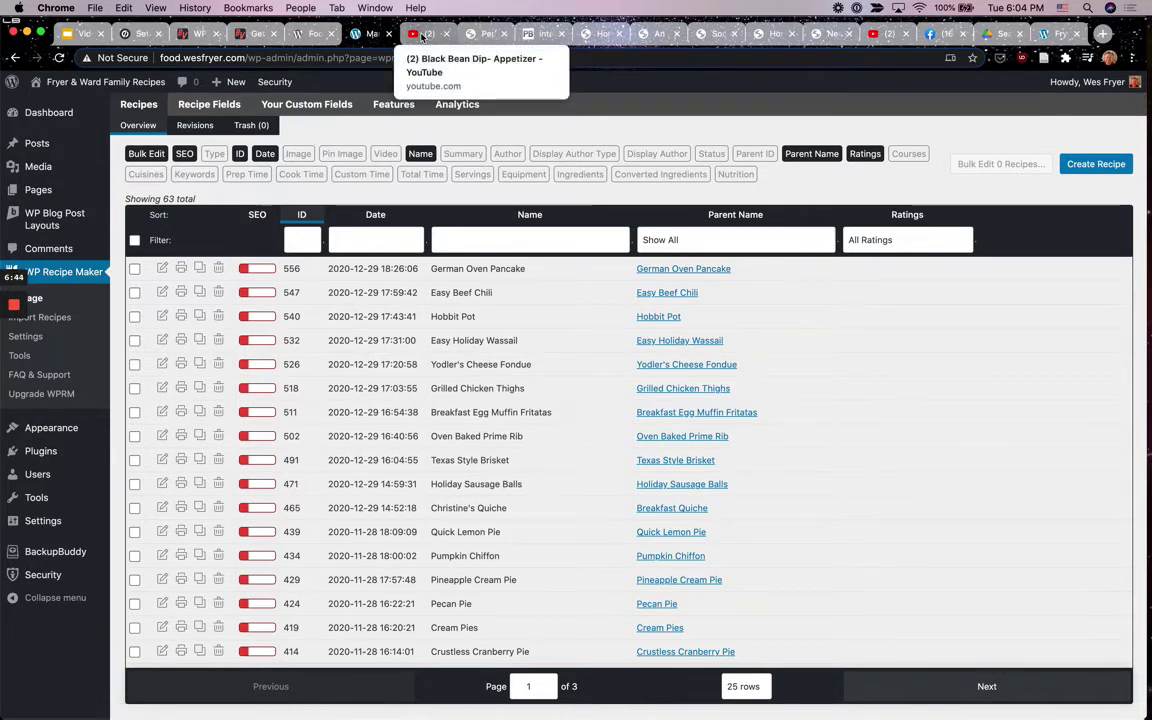
# - Look over the open recipe examples: the Peppermint Fudge Brownies post, Black Bean Dip video and wiki page, and jalapeño poppers post
pyautogui.click(488, 35)
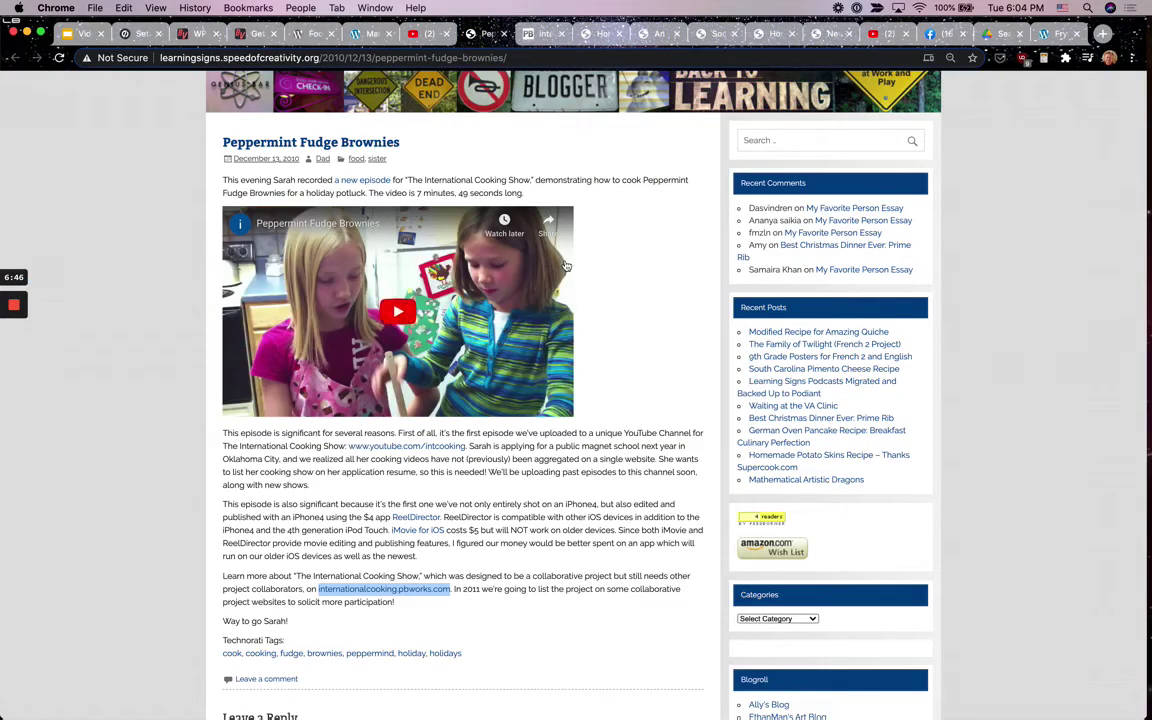
pyautogui.scroll(-1, 565, 265)
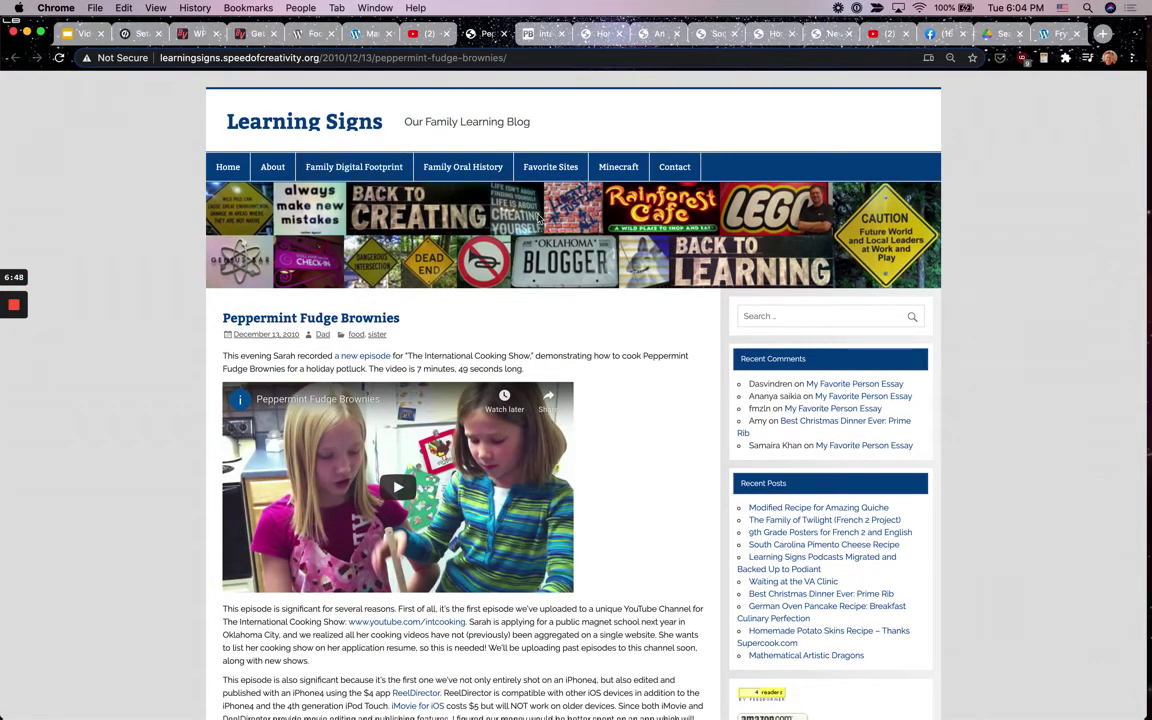
pyautogui.scroll(-3, 594, 296)
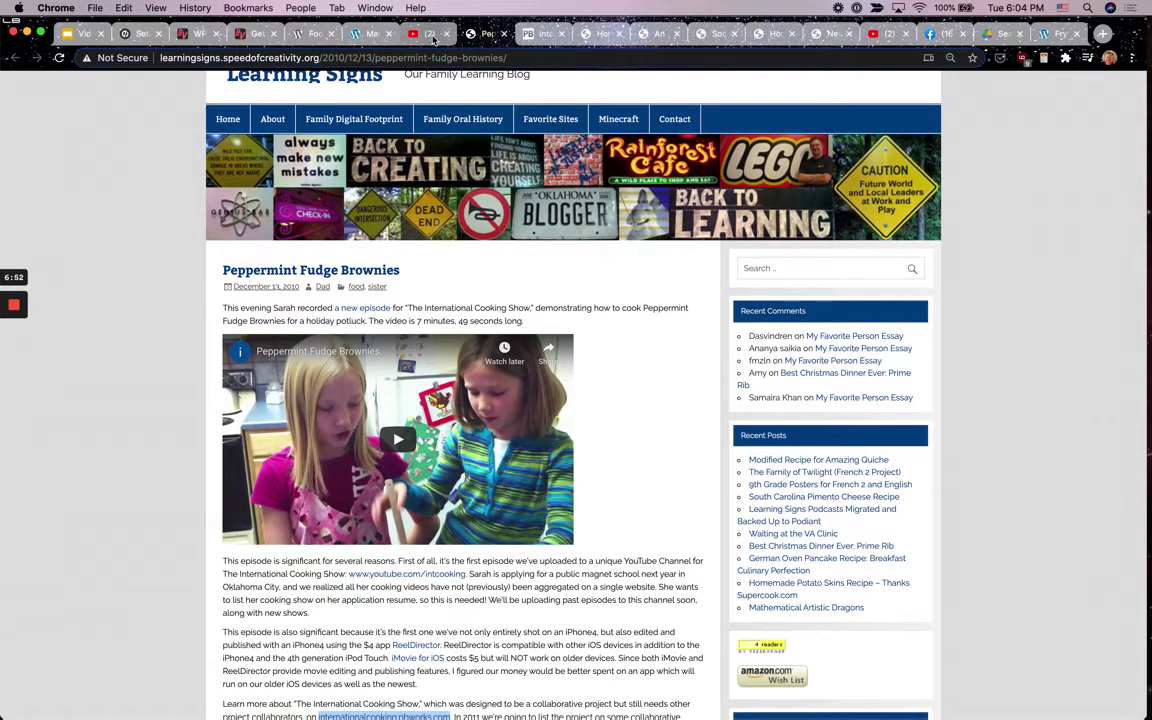
pyautogui.click(429, 34)
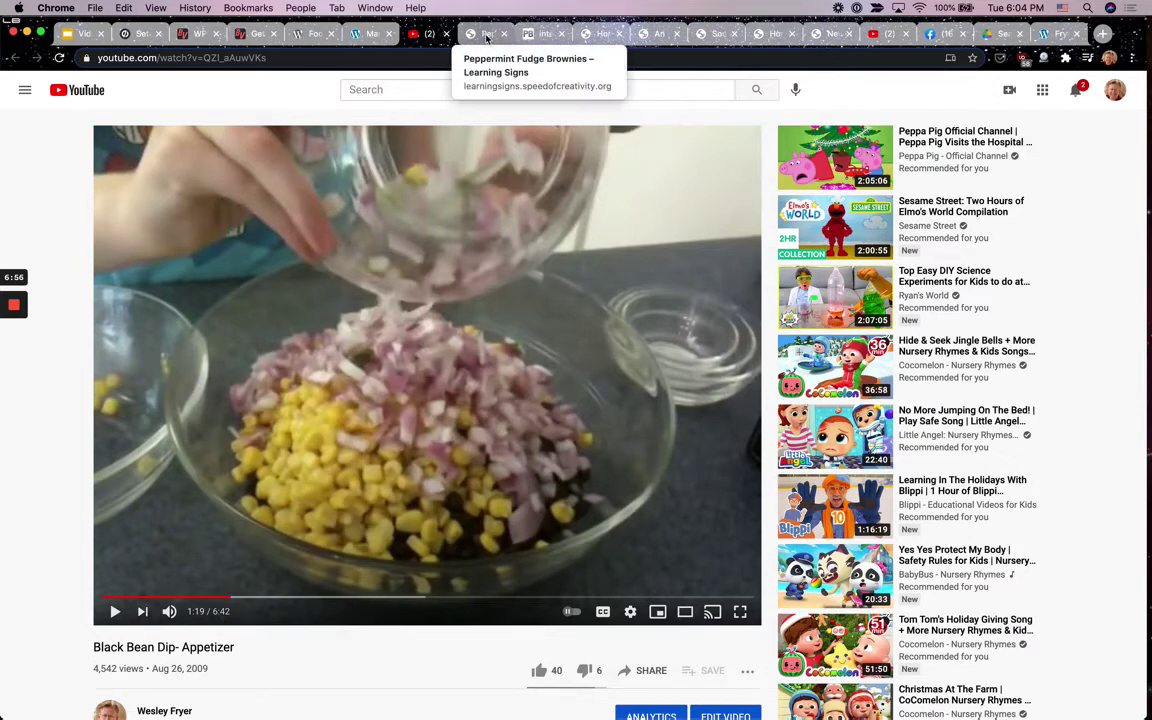
pyautogui.click(540, 34)
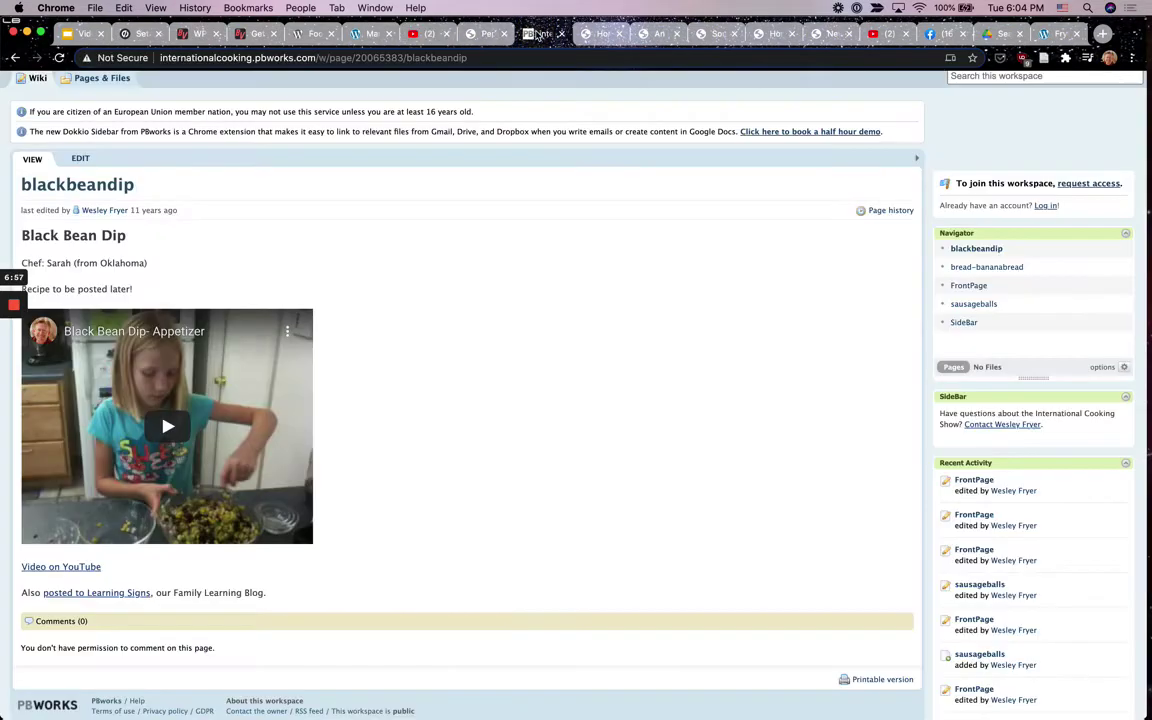
pyautogui.click(598, 34)
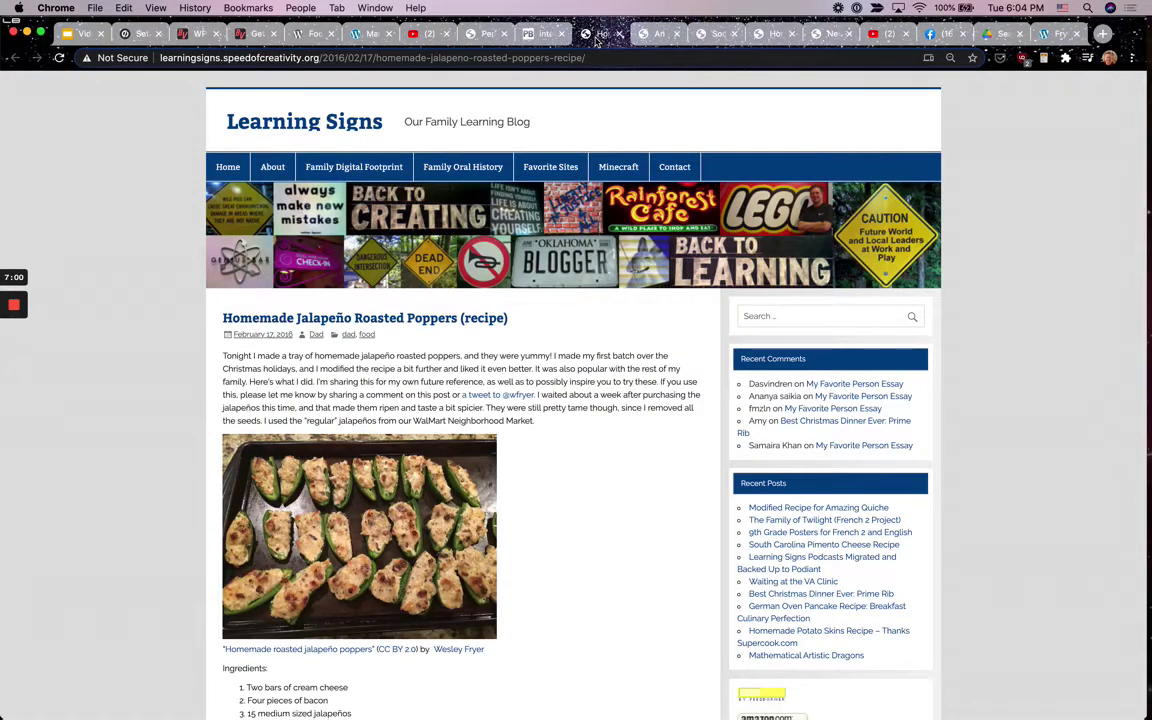
# - Place the iPhone-recorded cooking show post beside the Black Bean Dip video in the browser, and review both pages
pyautogui.click(659, 34)
pyautogui.moveTo(659, 34); pyautogui.dragTo(476, 40)
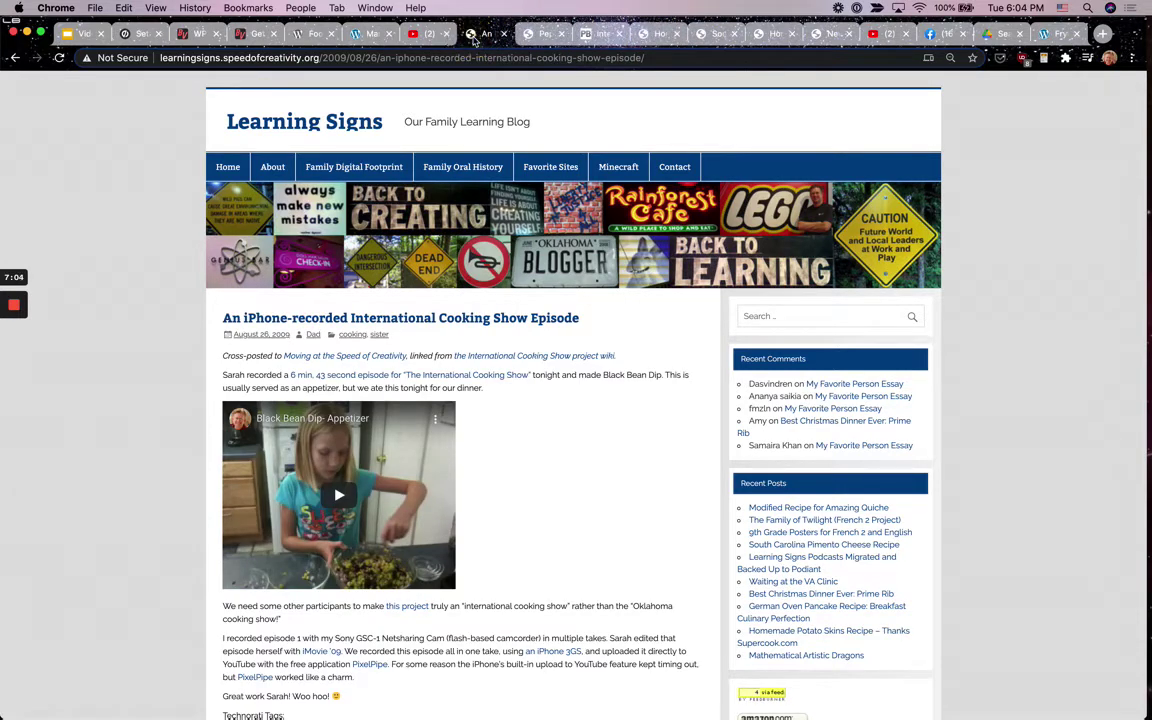
pyautogui.scroll(-1, 519, 432)
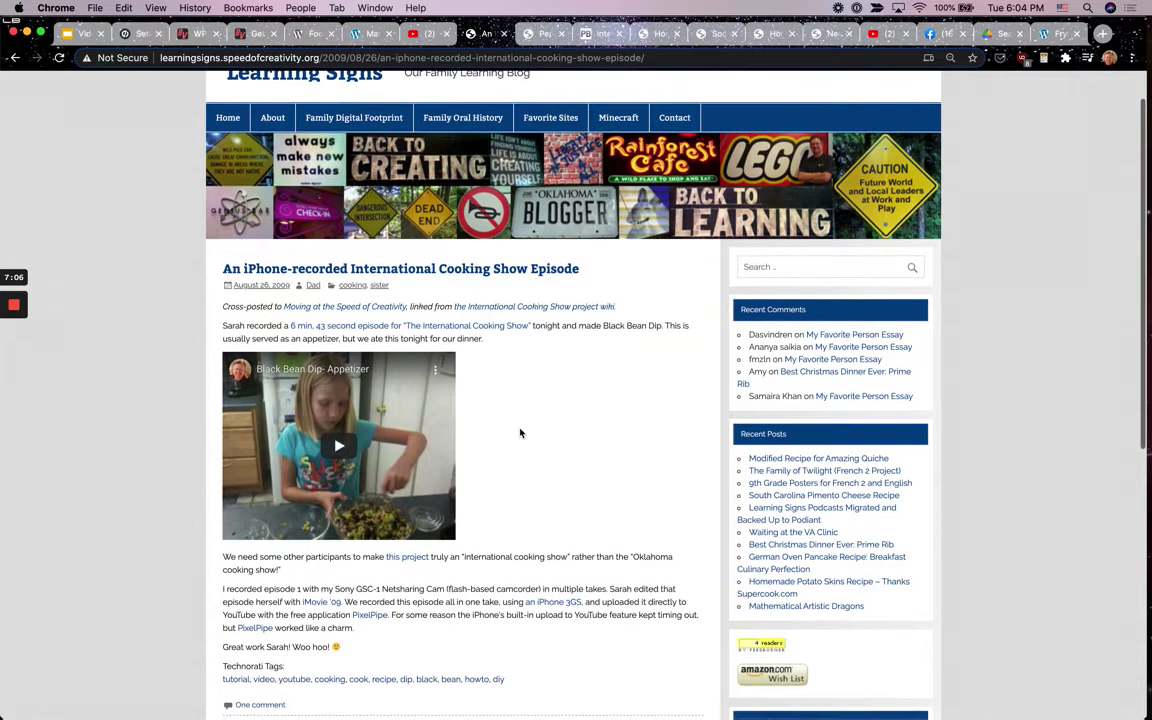
pyautogui.scroll(-1, 515, 430)
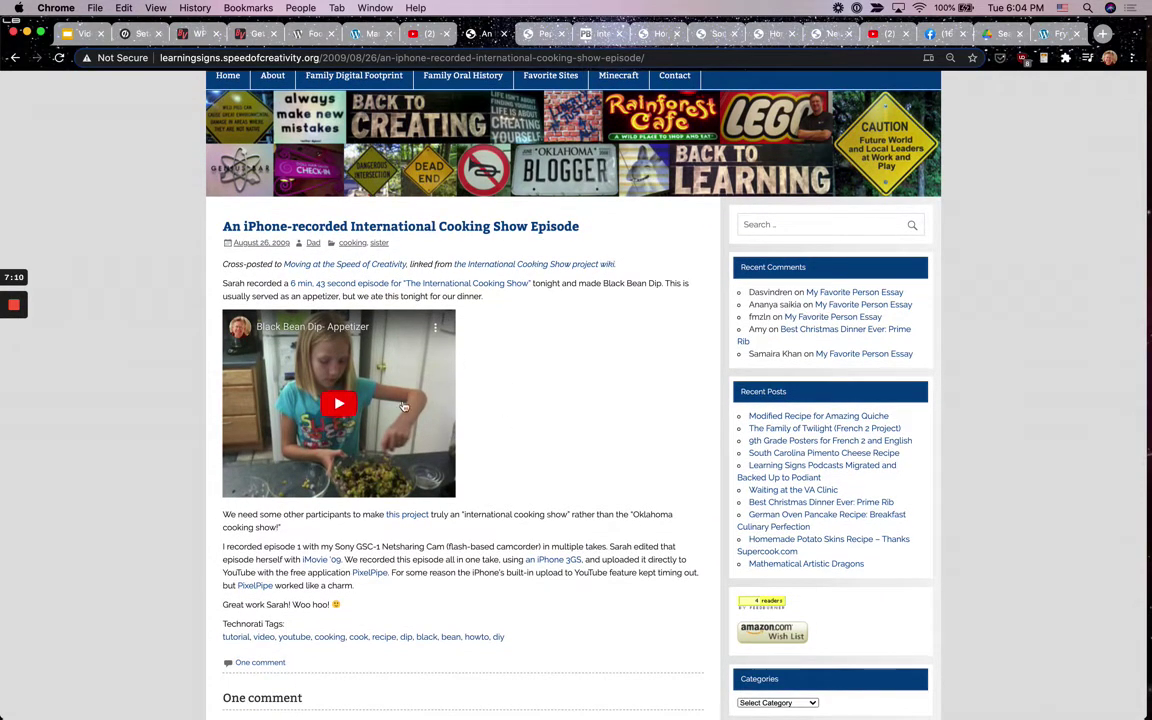
pyautogui.scroll(1, 505, 391)
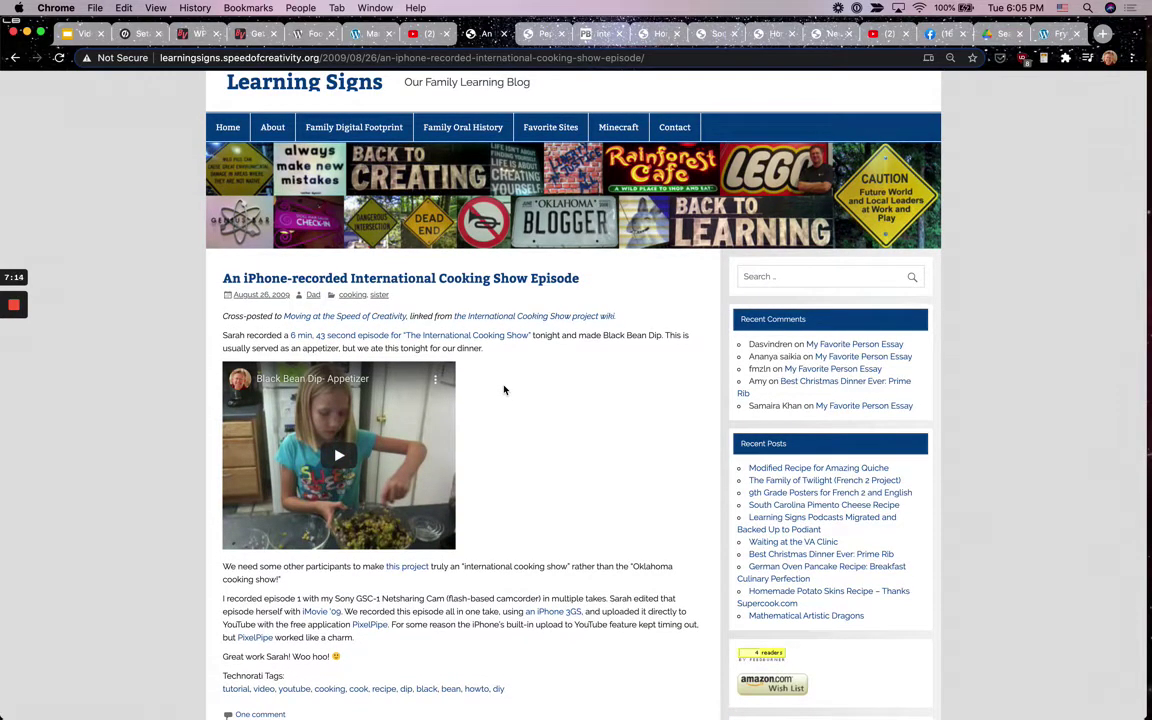
pyautogui.click(410, 33)
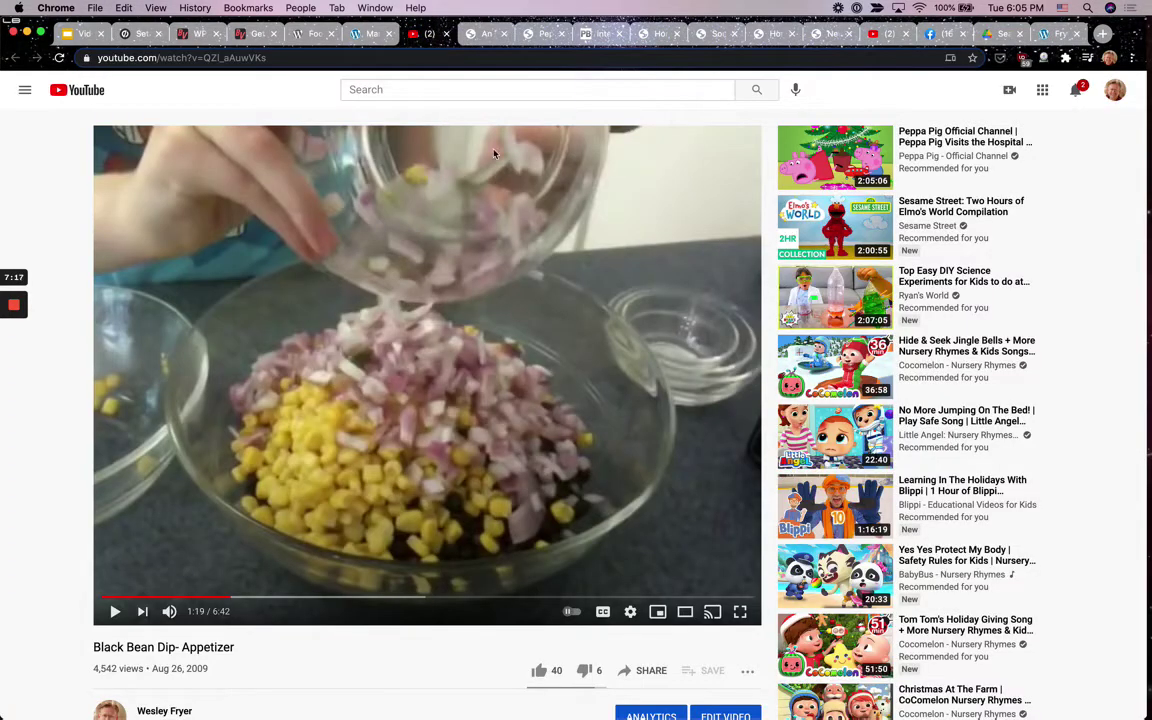
# - Start a new recipe in WP Recipe Maker on the family site and go to its import section
pyautogui.click(314, 34)
pyautogui.click(370, 34)
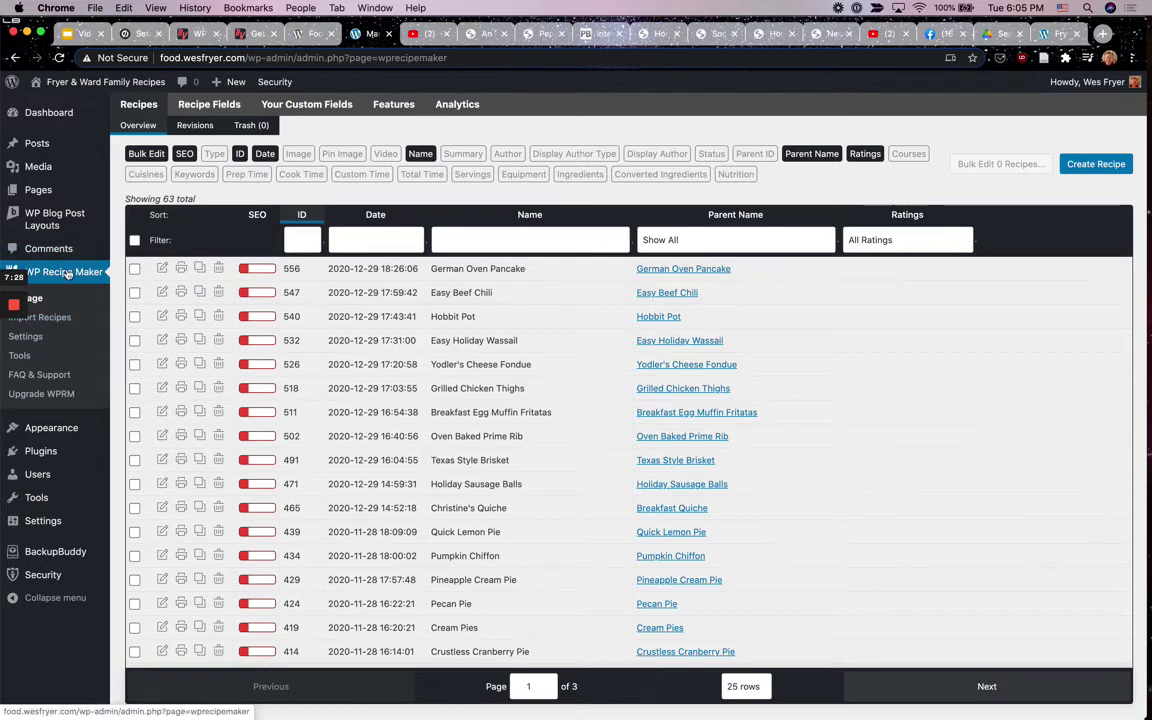
pyautogui.click(1072, 165)
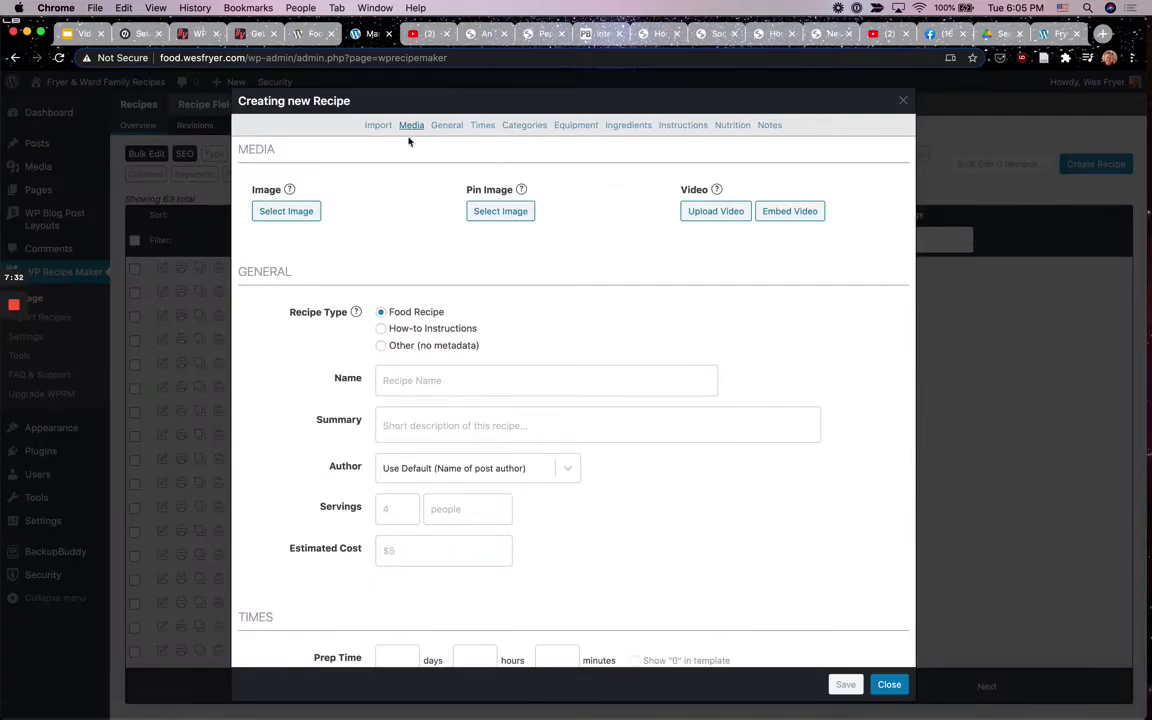
pyautogui.click(378, 127)
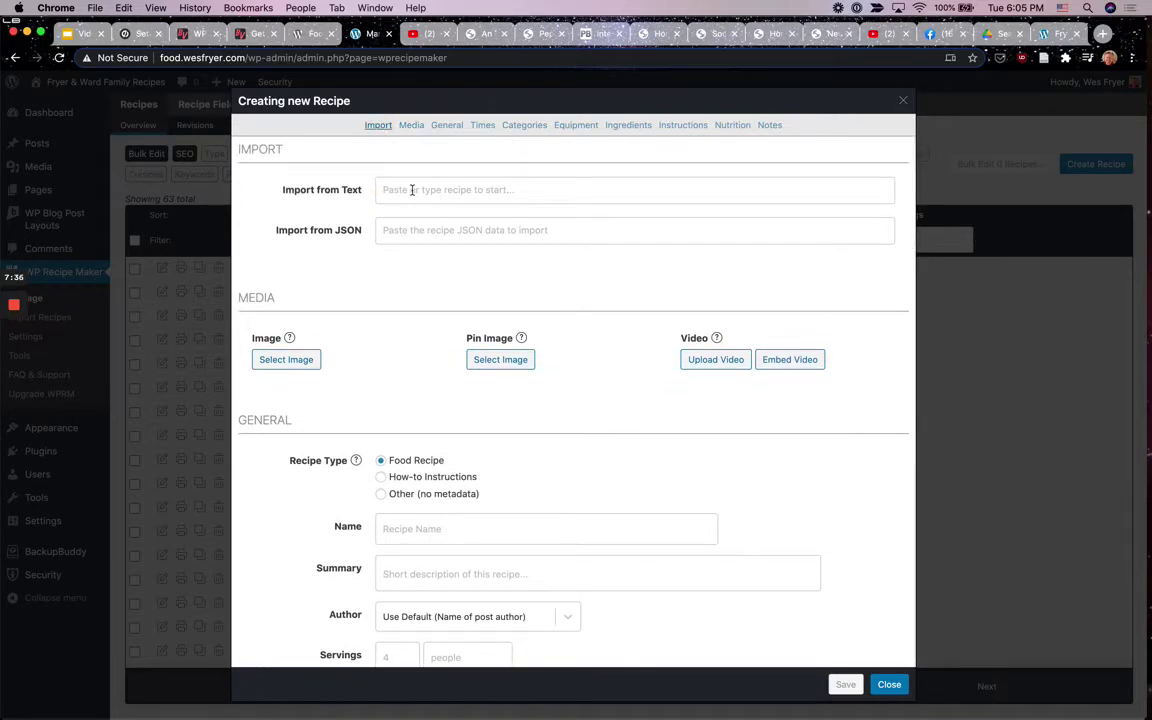
# - Copy the black bean dip ingredient list from the Notes app and paste it into the recipe's Import from Text field
pyautogui.press('super+Tab')
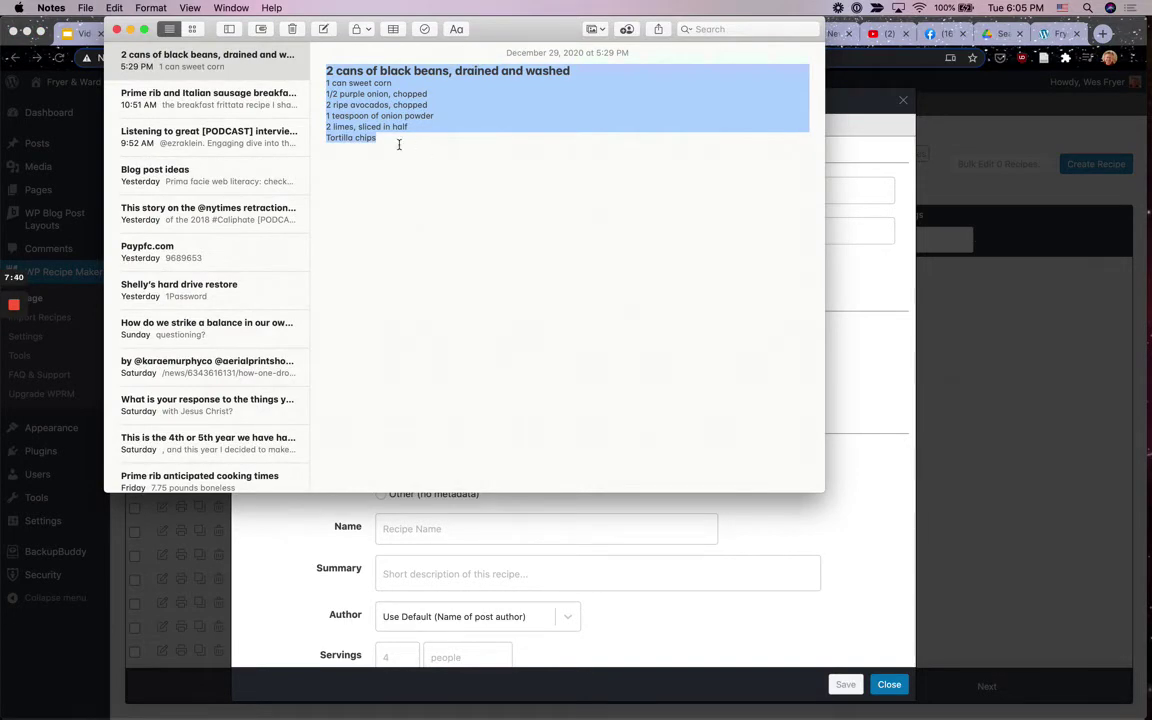
pyautogui.press('super+c')
pyautogui.press('super+Tab')
pyautogui.click(388, 188)
pyautogui.press('super+v')
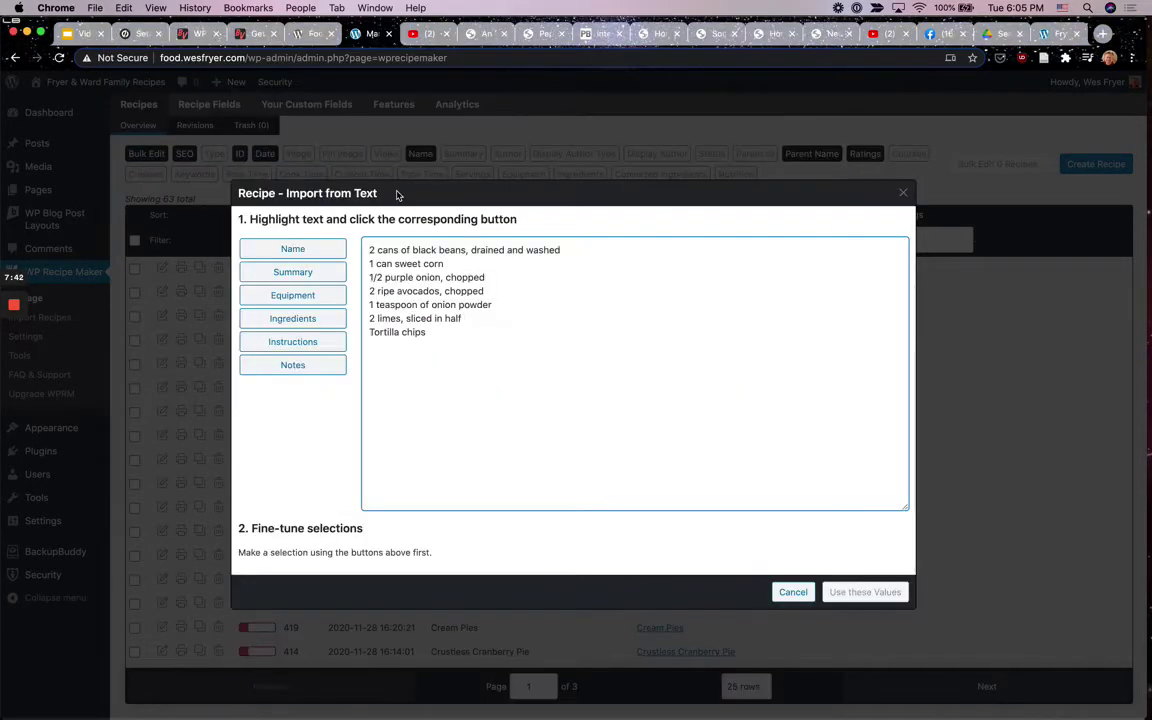
# - Assign all the pasted lines, from black beans to tortilla chips, as ingredients and apply them to the new recipe
pyautogui.moveTo(441, 338); pyautogui.dragTo(346, 243)
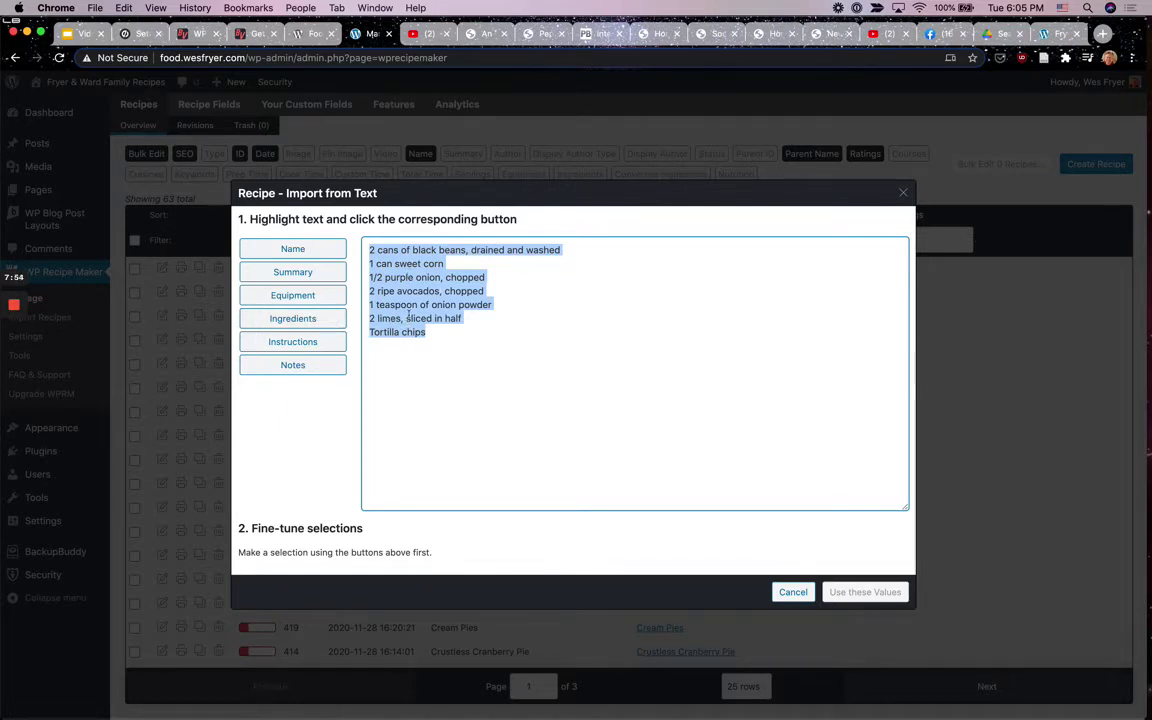
pyautogui.click(316, 319)
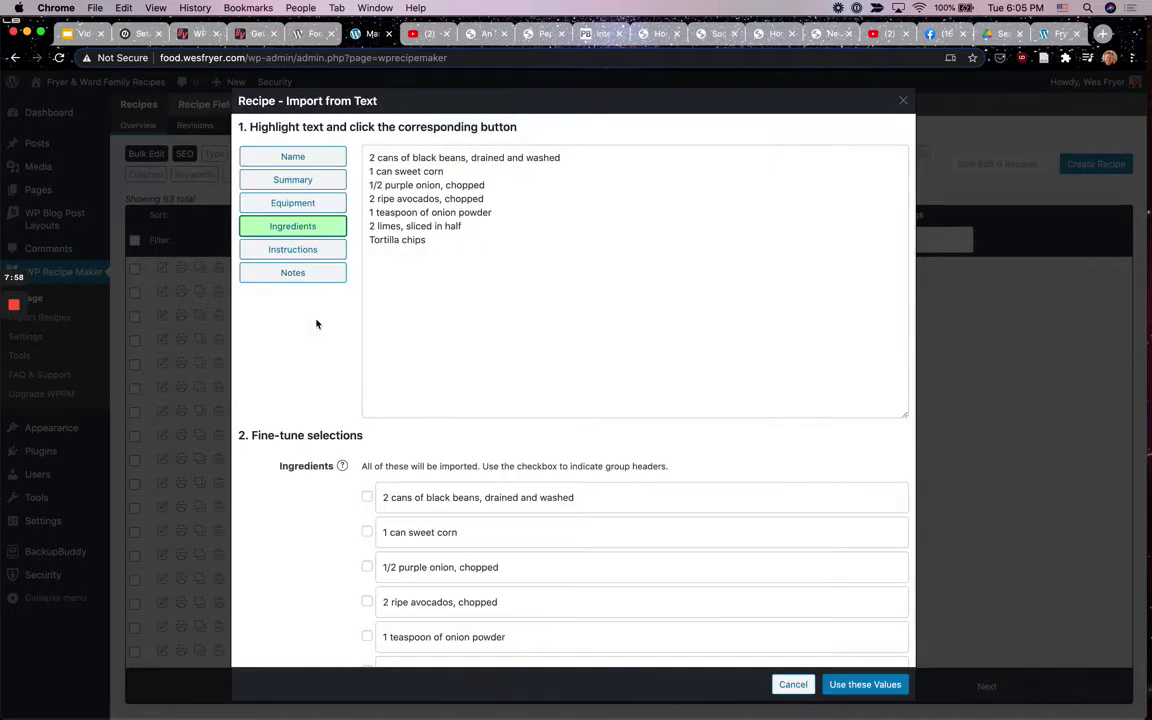
pyautogui.scroll(-3, 463, 457)
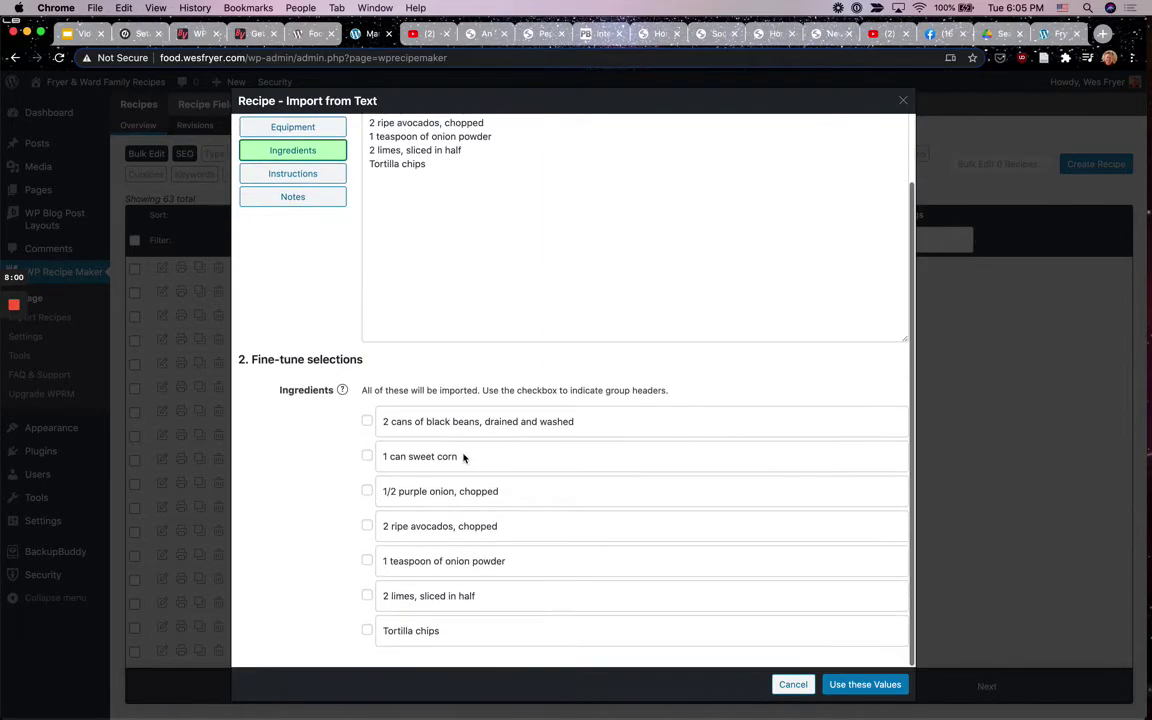
pyautogui.scroll(-1, 436, 547)
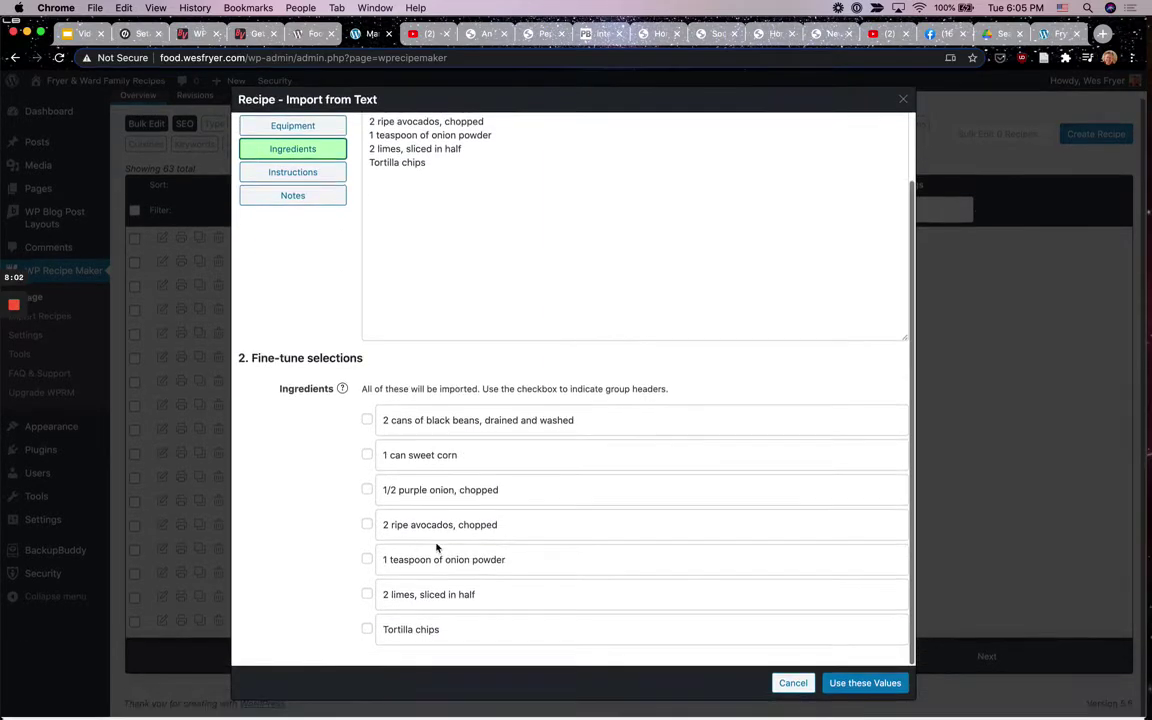
pyautogui.click(850, 685)
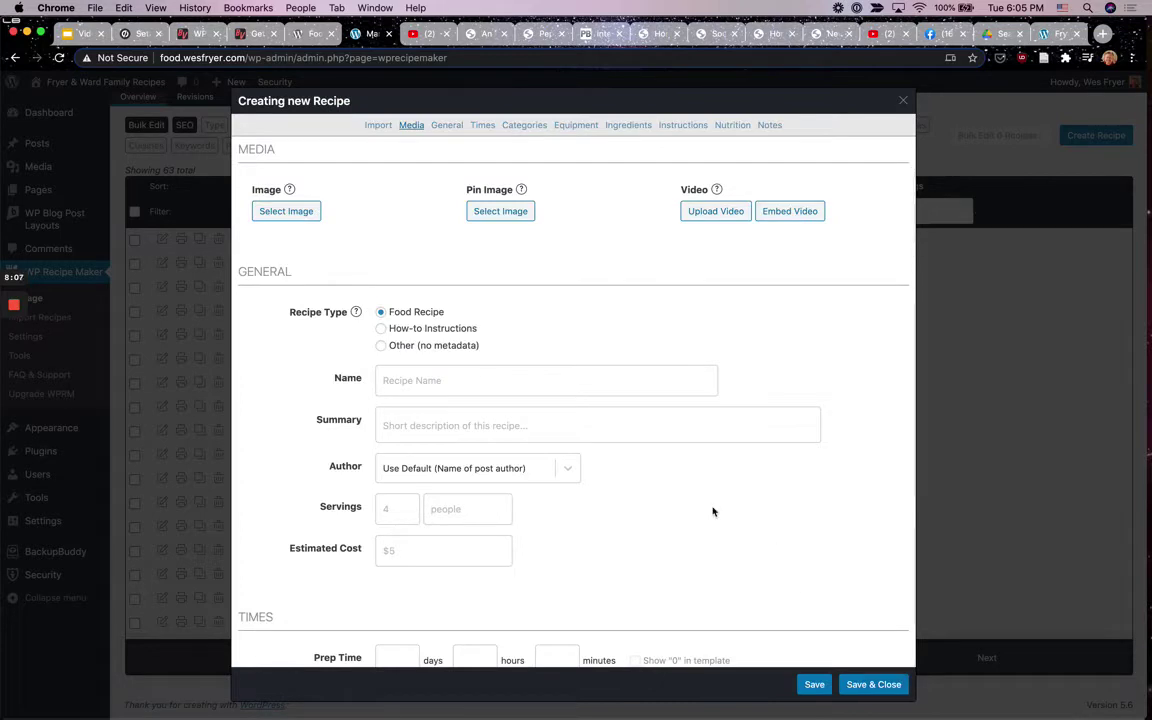
# - Name the new recipe "Black Bean Dip"
pyautogui.click(474, 380)
pyautogui.write('Black')
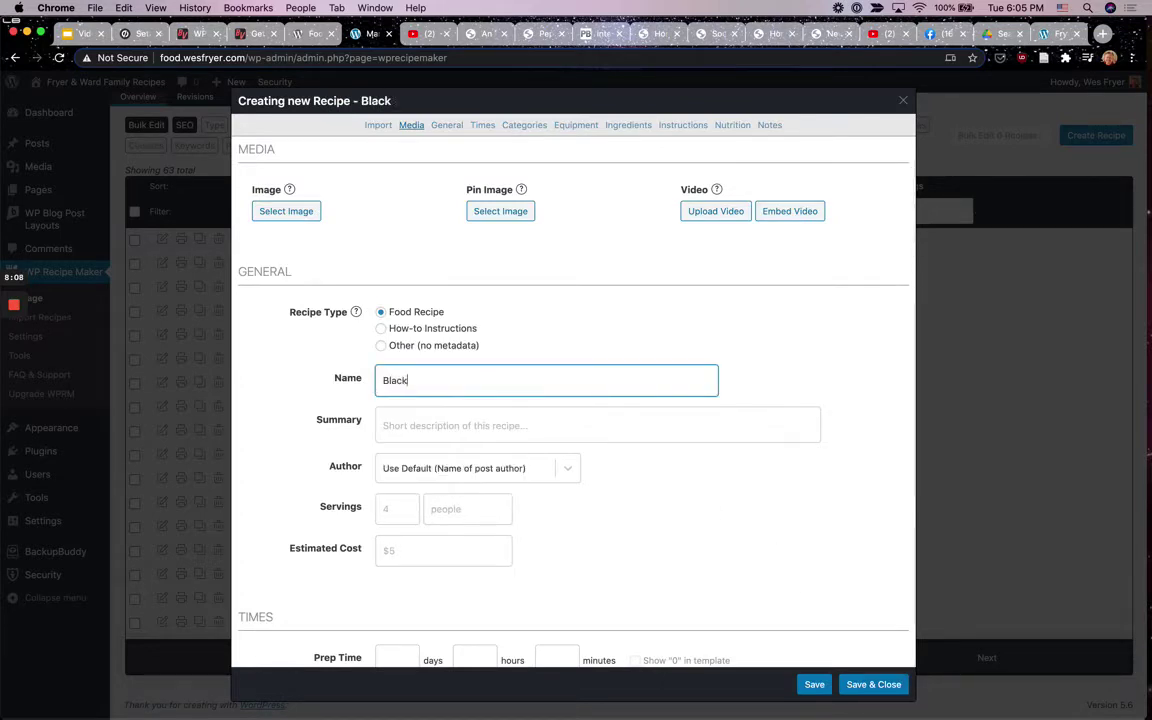
pyautogui.write(' Bean Dip')
pyautogui.scroll(-1, 527, 406)
pyautogui.scroll(-1, 527, 406)
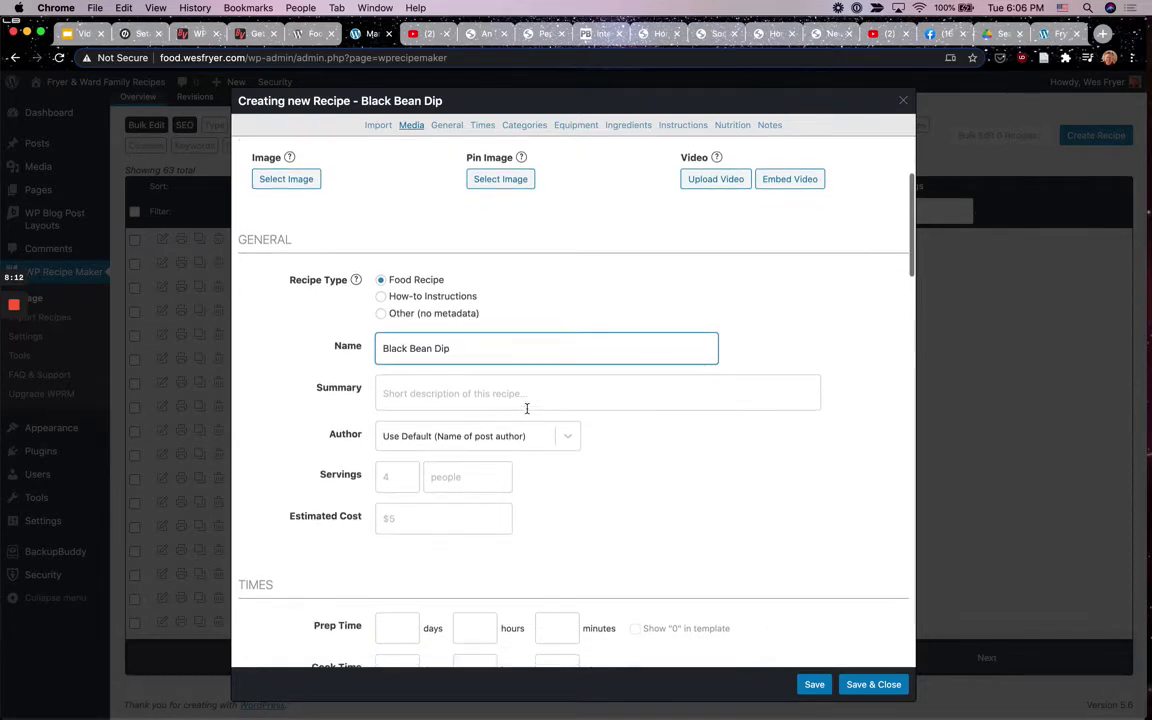
# - Copy the address of the "Black Bean Dip- Appetizer" YouTube video and embed it as the recipe's video
pyautogui.click(424, 42)
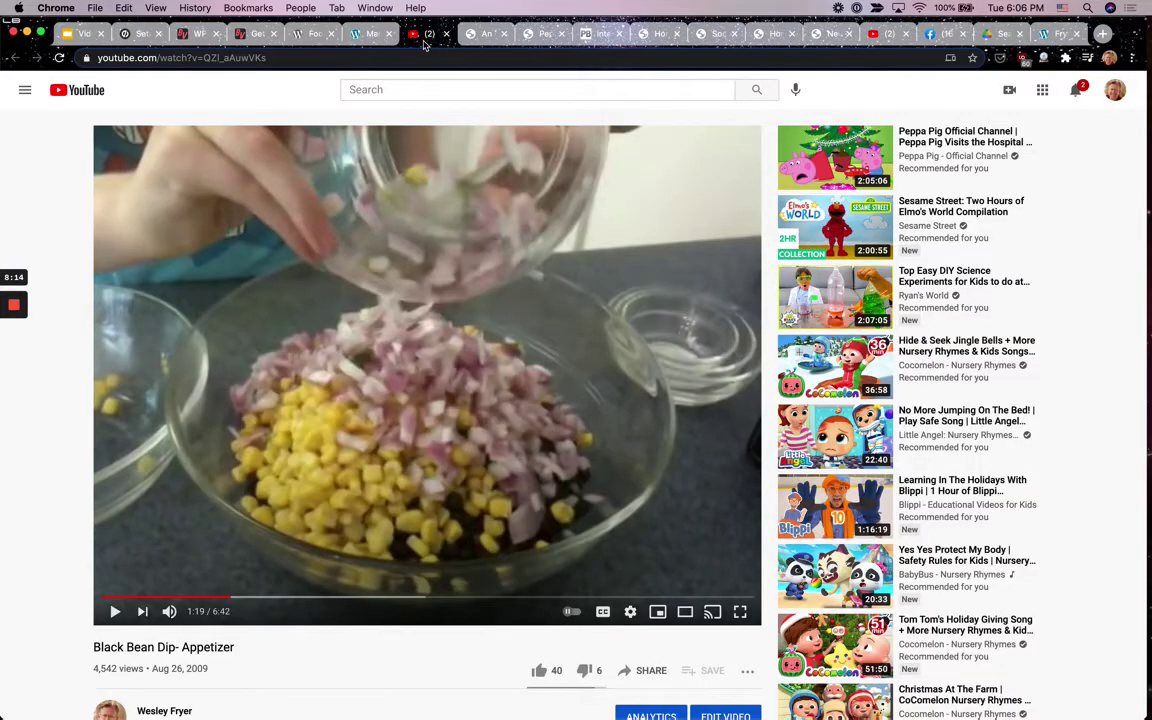
pyautogui.click(273, 57)
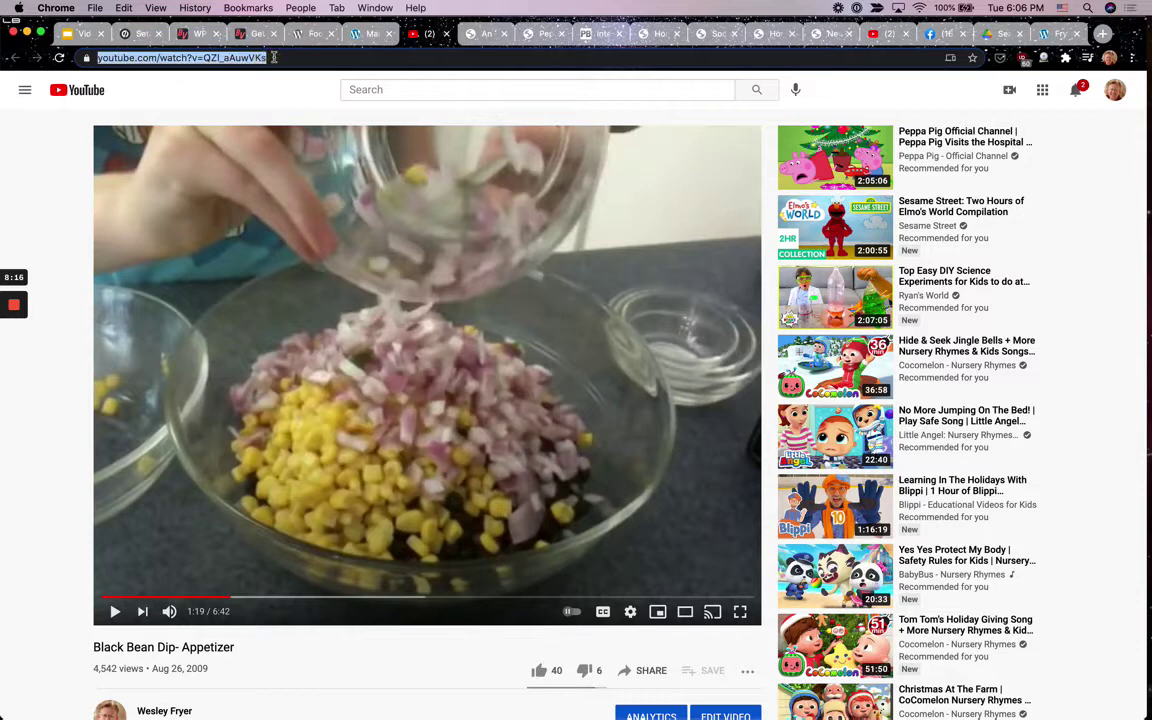
pyautogui.click(370, 36)
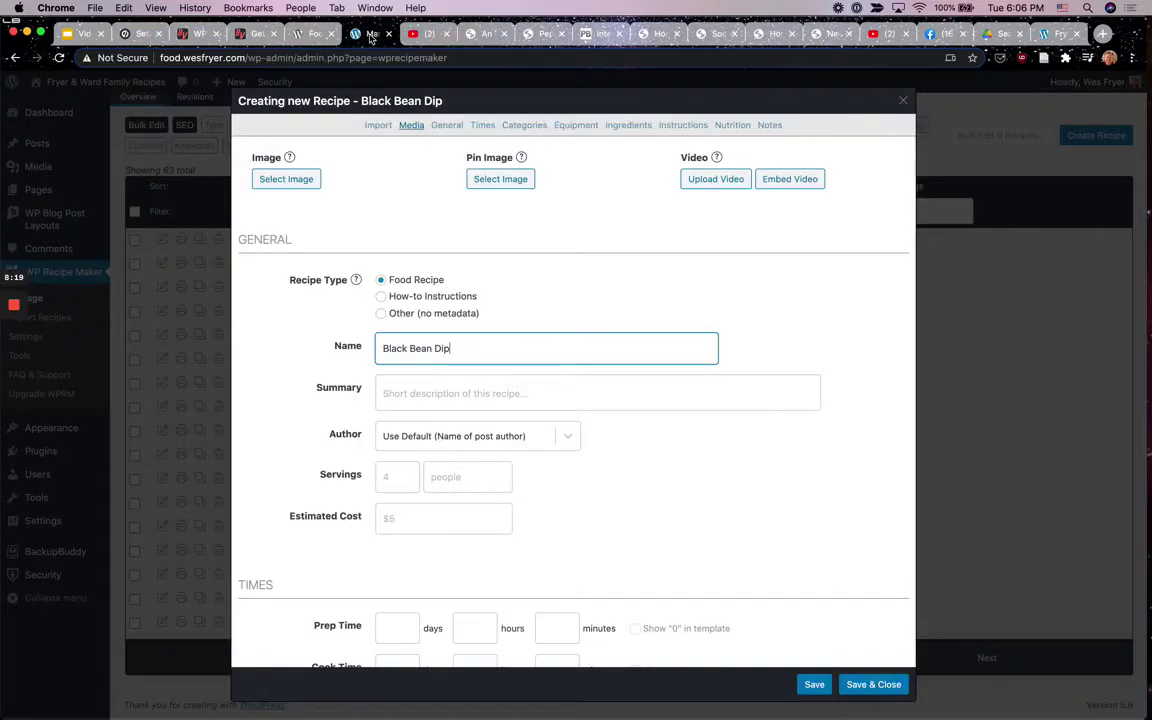
pyautogui.click(800, 180)
pyautogui.click(707, 209)
pyautogui.press('super+v')
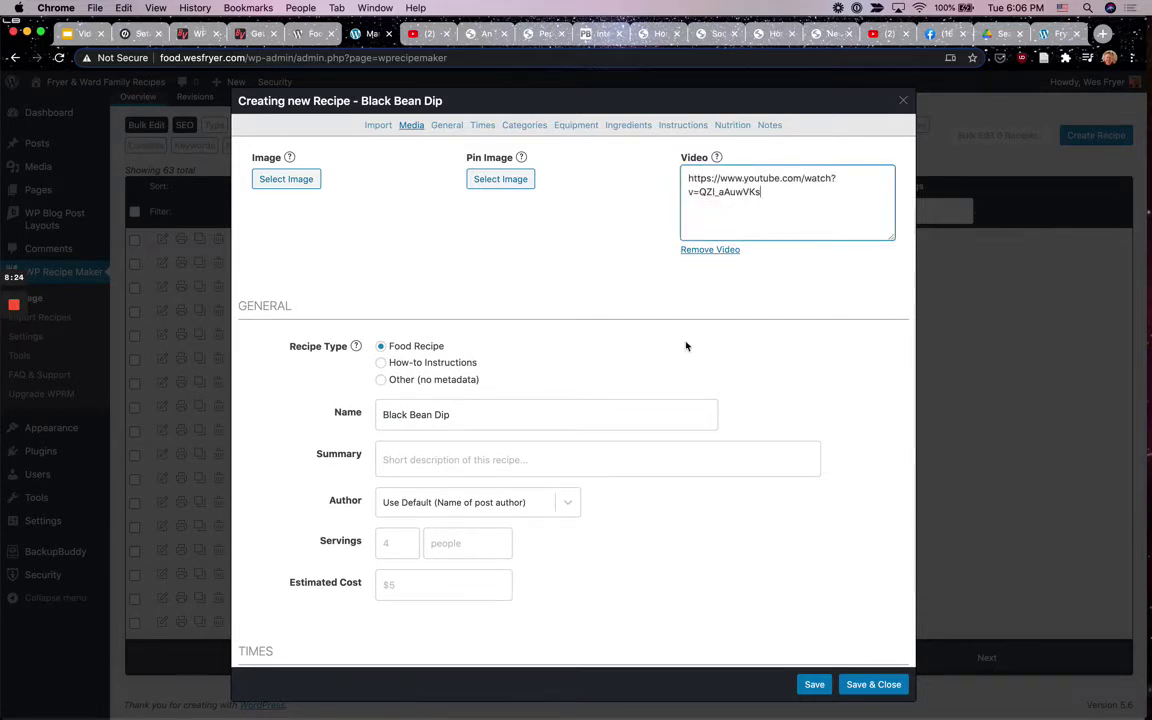
pyautogui.scroll(-5, 686, 344)
pyautogui.scroll(-1, 686, 346)
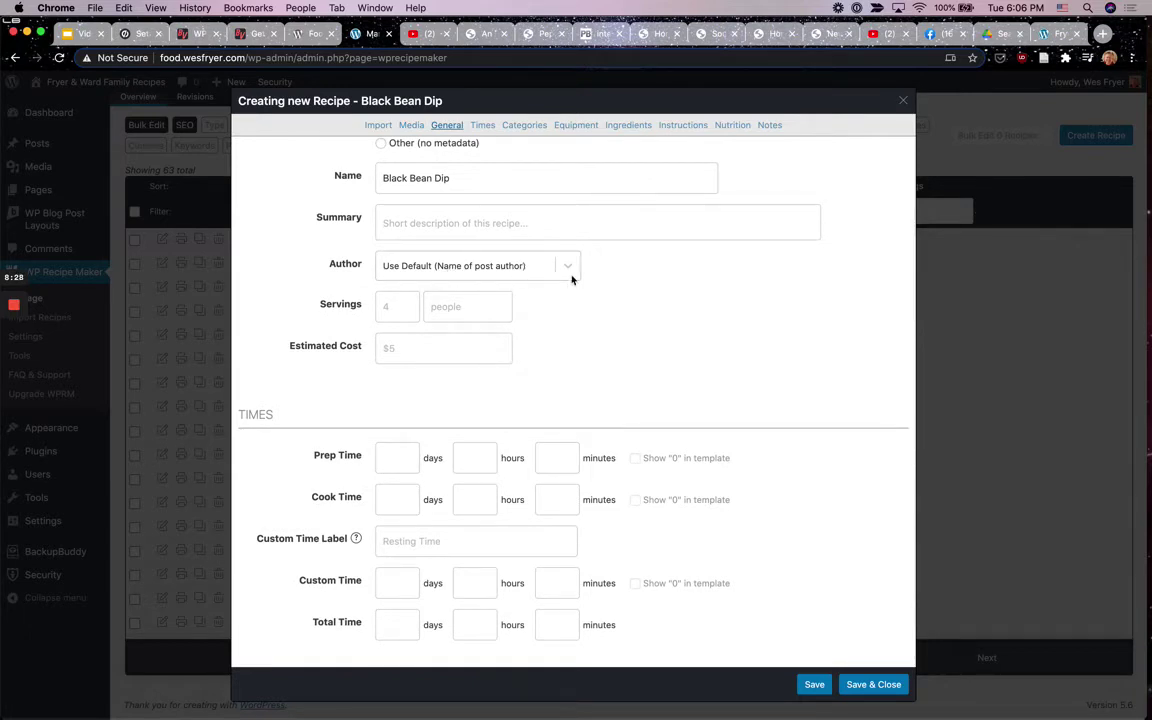
# - Assign the Appetizer, Main Course and Side Dish courses to the Black Bean Dip recipe
pyautogui.scroll(-1, 637, 286)
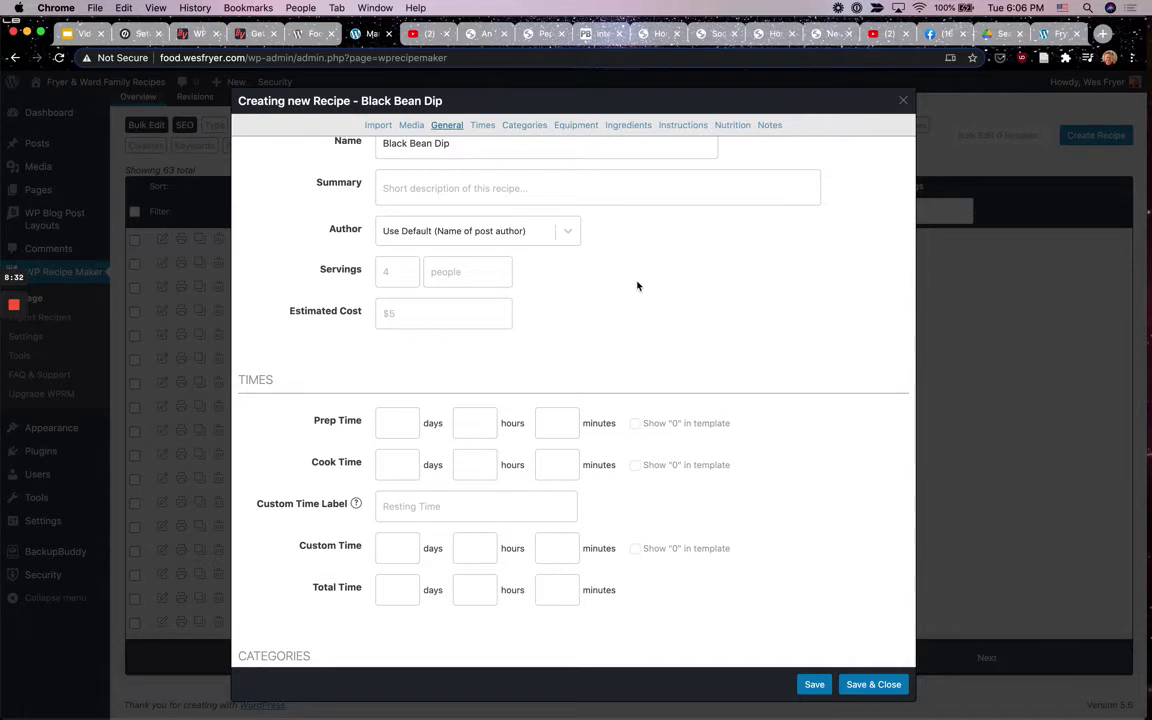
pyautogui.scroll(-3, 618, 391)
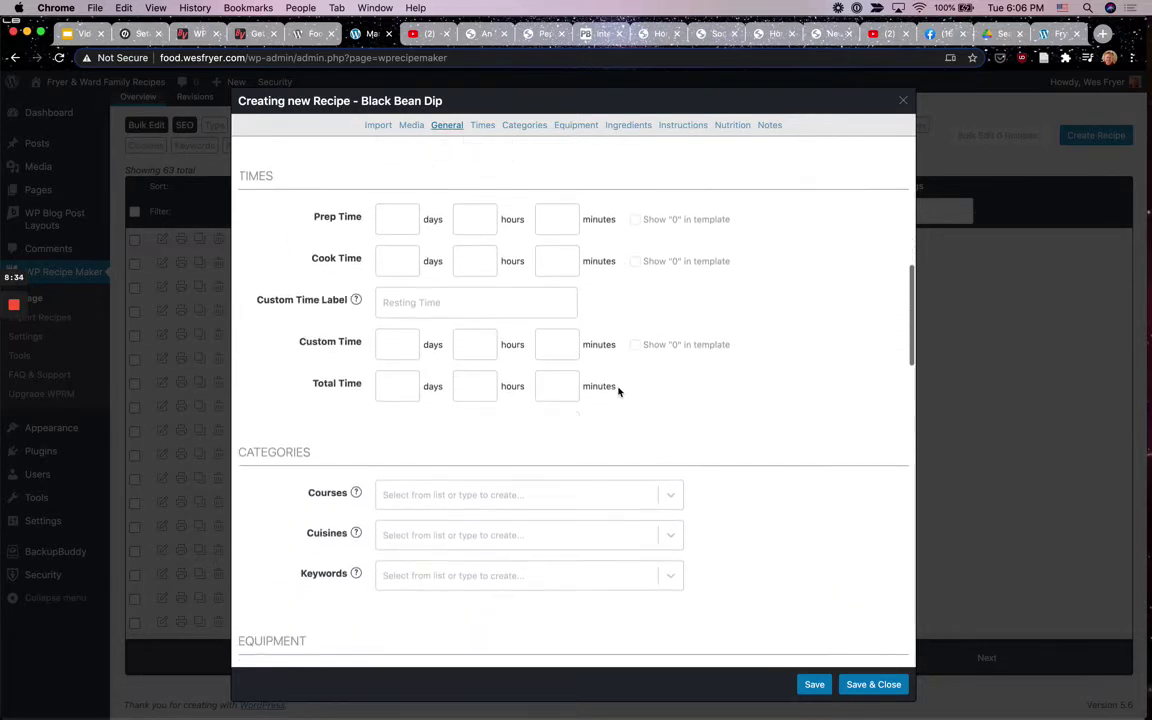
pyautogui.scroll(-3, 466, 318)
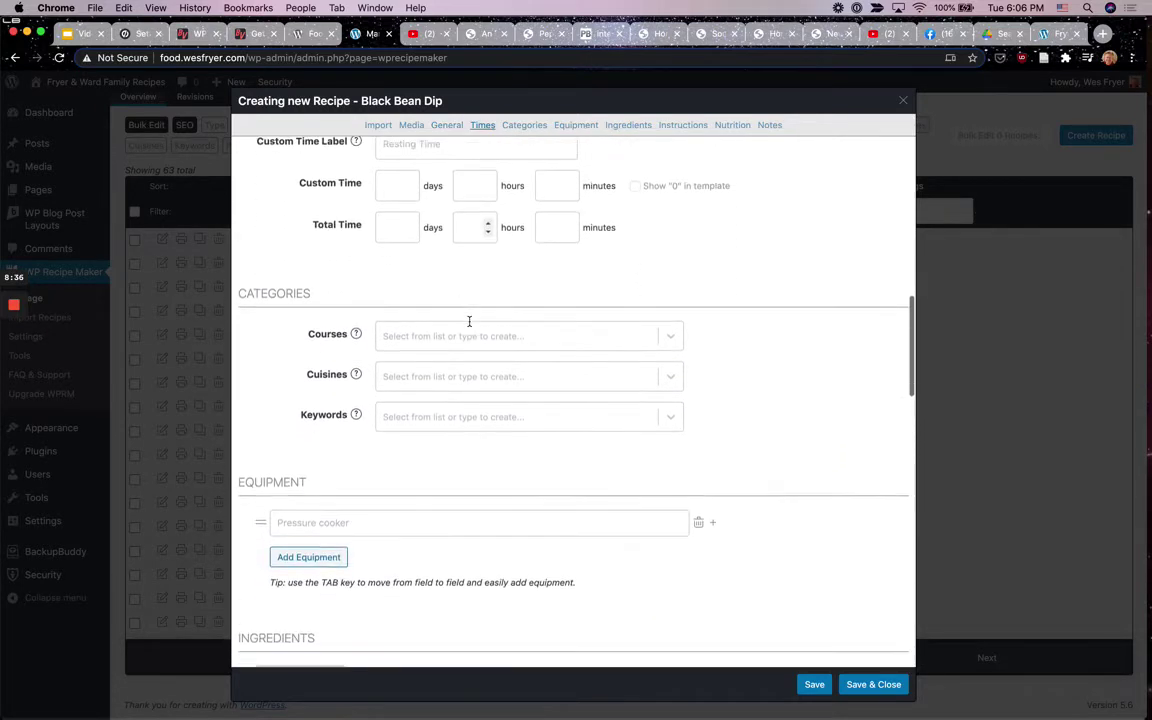
pyautogui.click(459, 298)
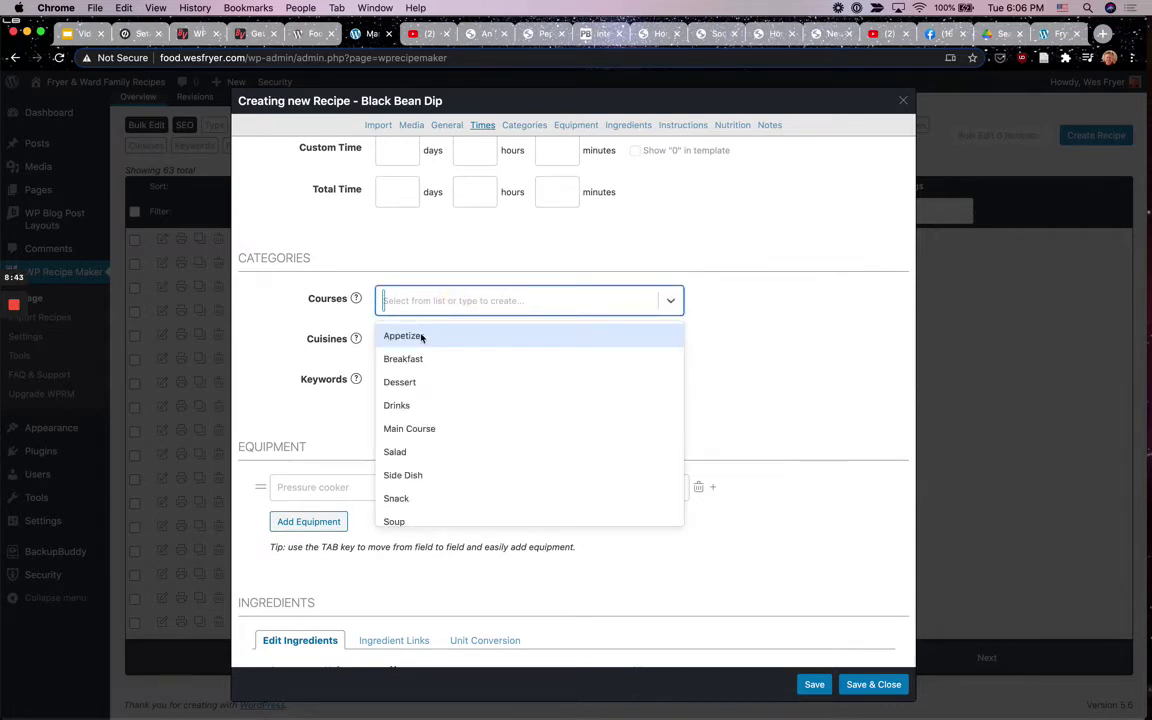
pyautogui.click(421, 336)
pyautogui.click(457, 301)
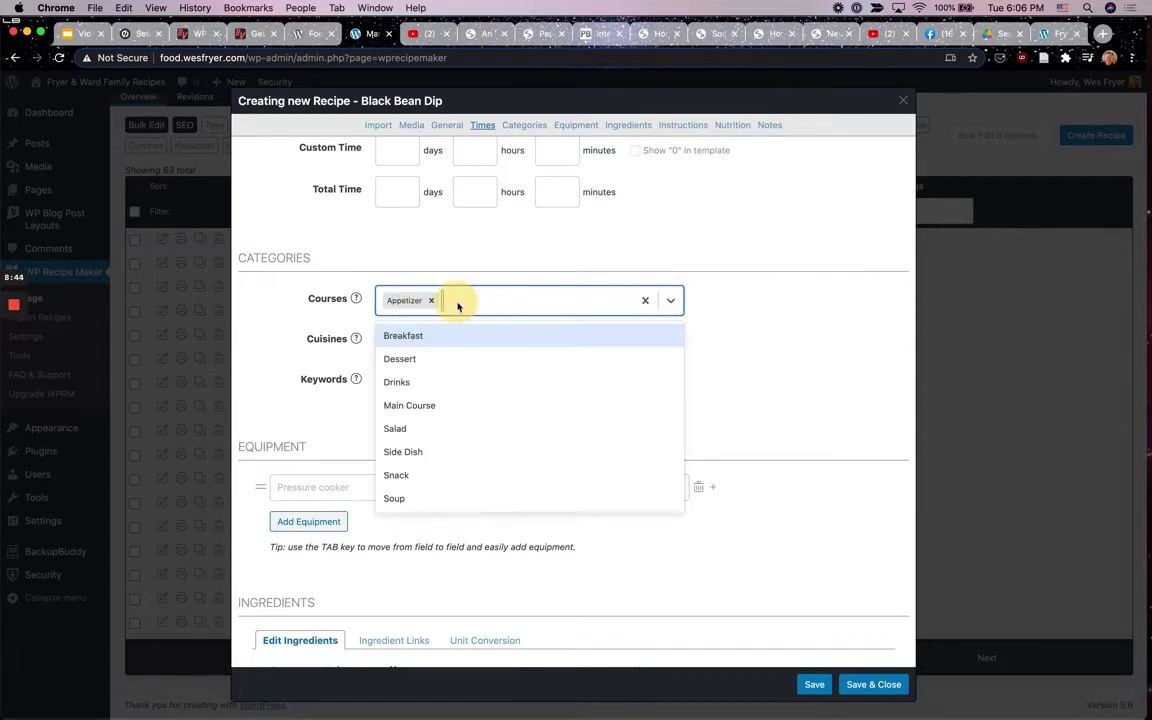
pyautogui.click(449, 406)
pyautogui.click(533, 299)
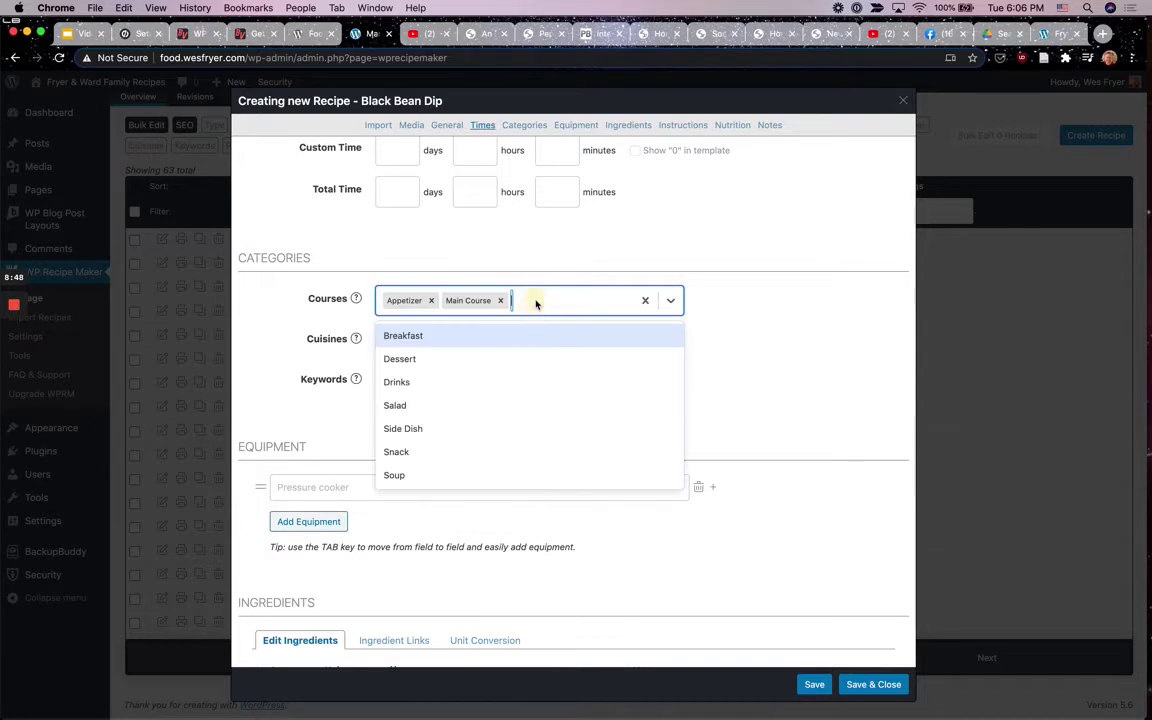
pyautogui.click(458, 430)
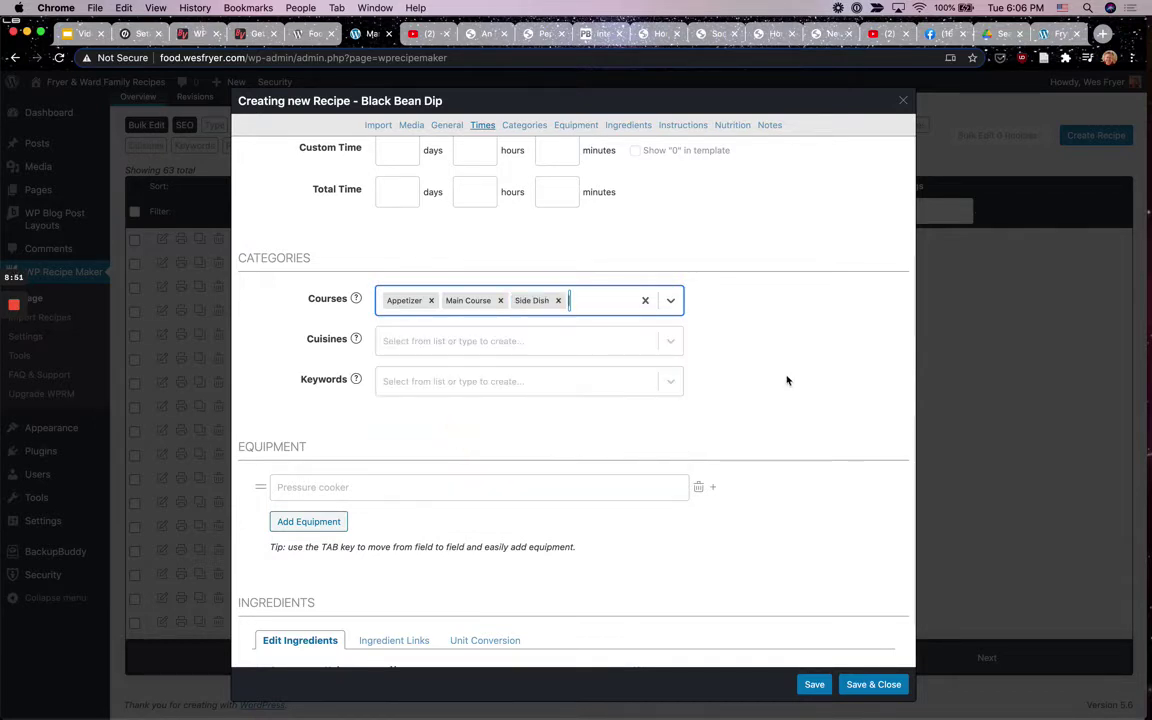
# - Set the recipe's cuisine to American
pyautogui.click(557, 342)
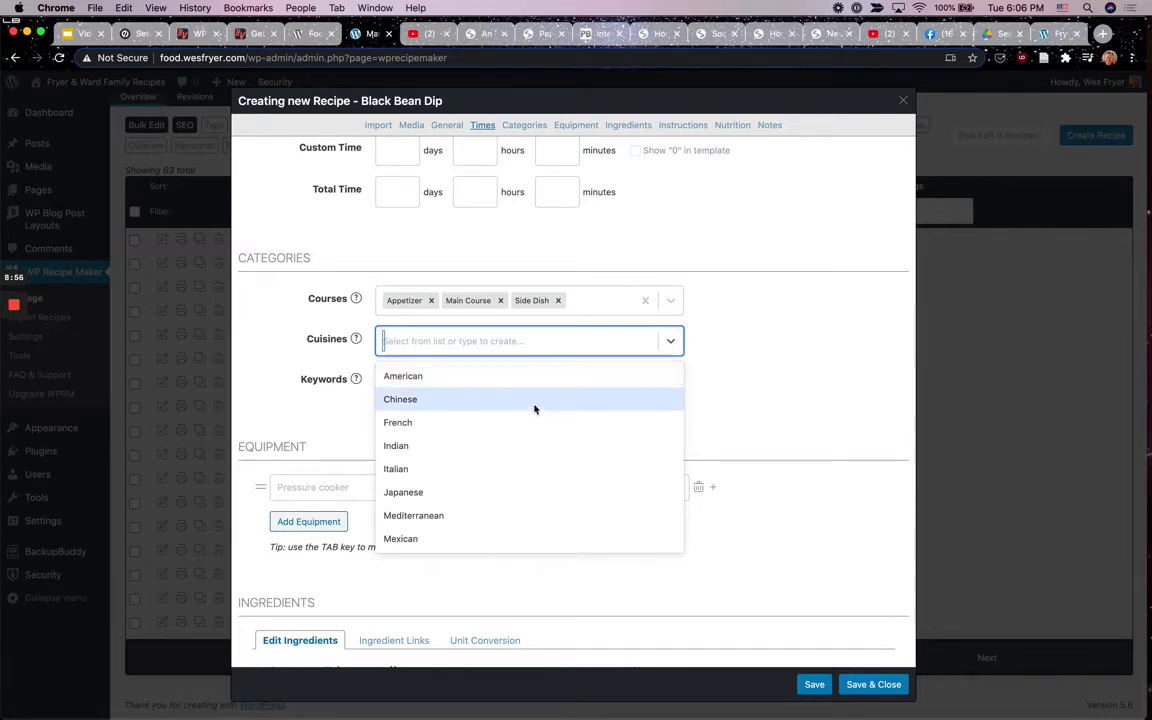
pyautogui.click(495, 381)
pyautogui.scroll(-2, 743, 417)
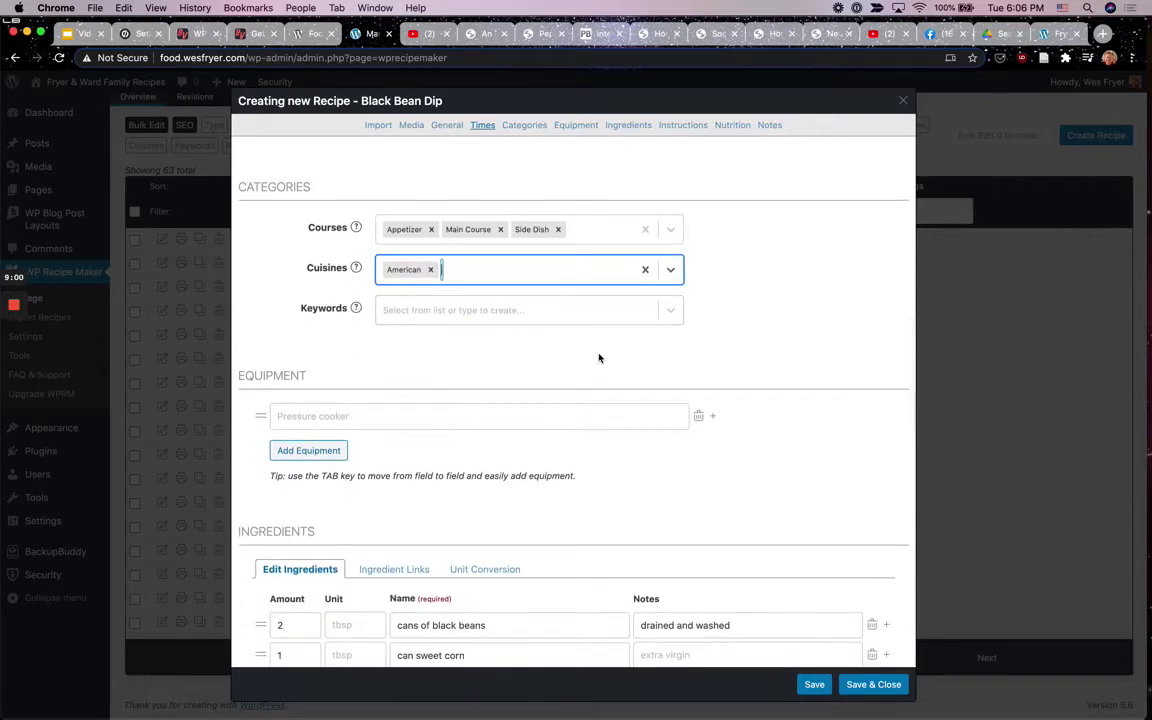
pyautogui.scroll(-3, 599, 358)
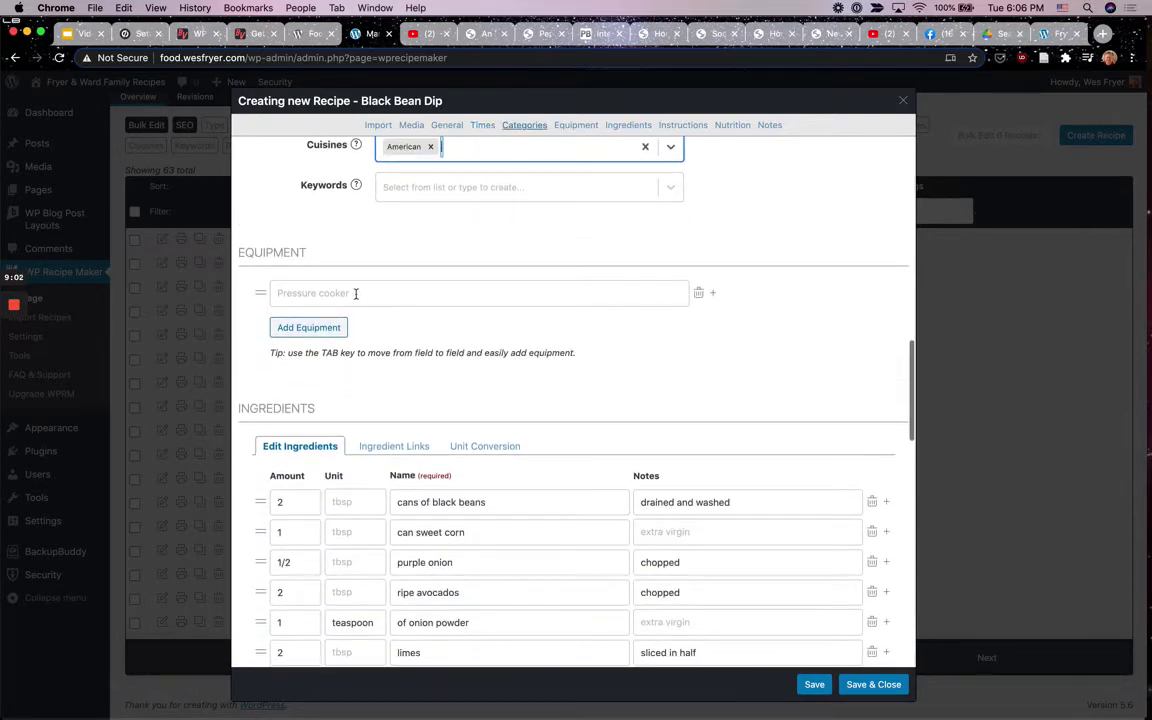
pyautogui.scroll(-5, 506, 336)
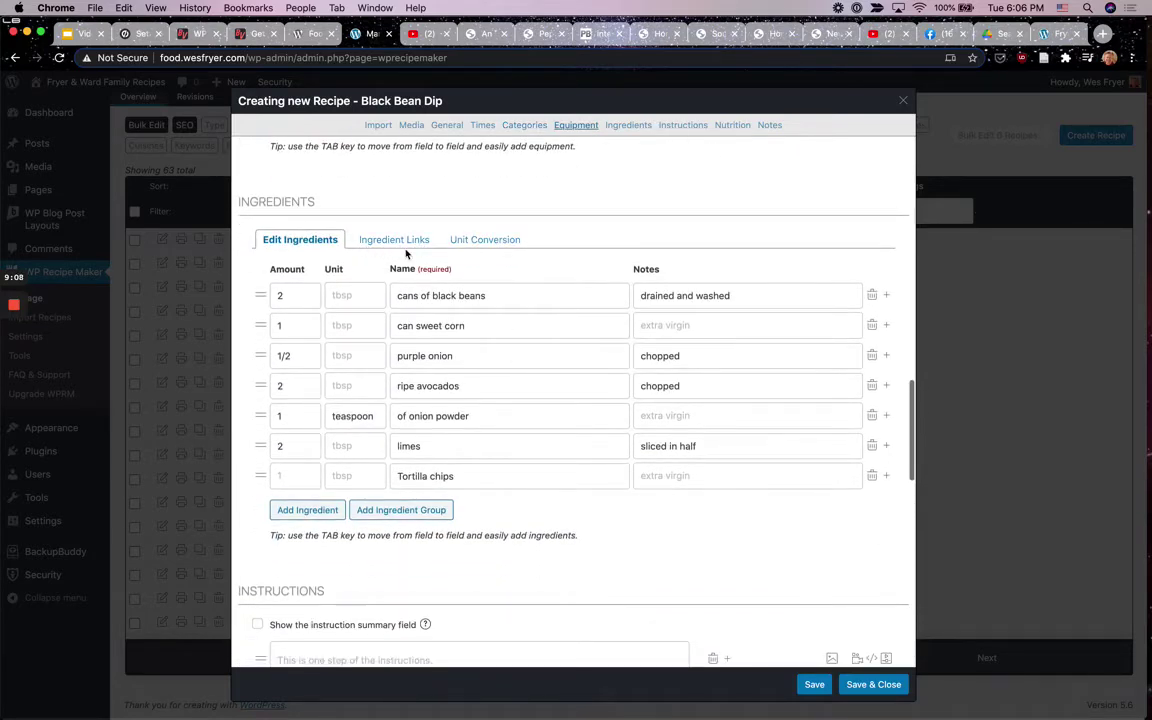
# - Open the food.wesfryer.com recipe site in a new browser window and view the Oven Baked Prime Rib recipe
pyautogui.press('super+n')
pyautogui.write('food')
pyautogui.press('Return')
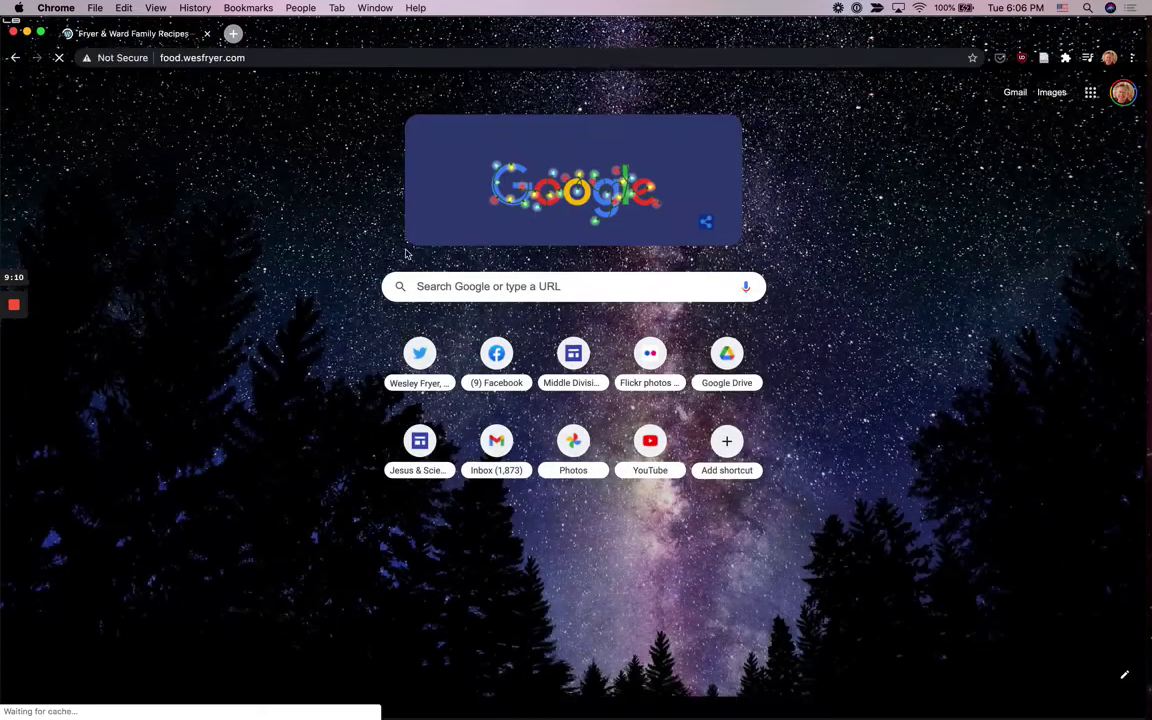
pyautogui.scroll(-10, 603, 381)
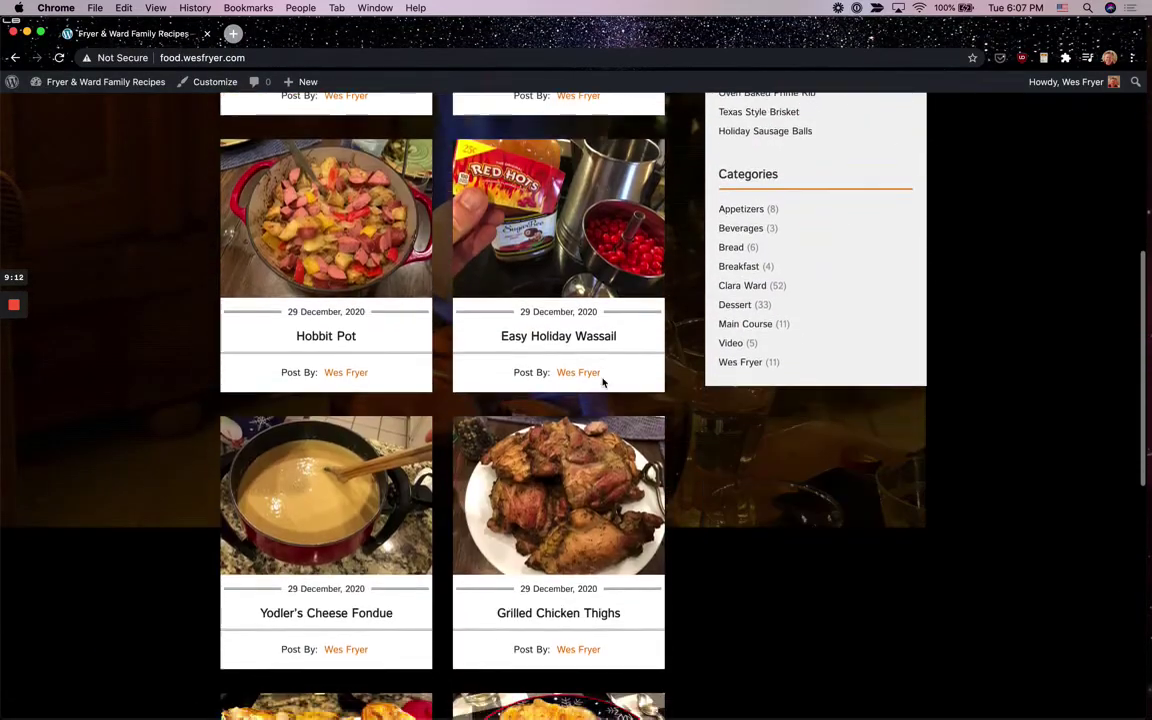
pyautogui.scroll(-6, 603, 381)
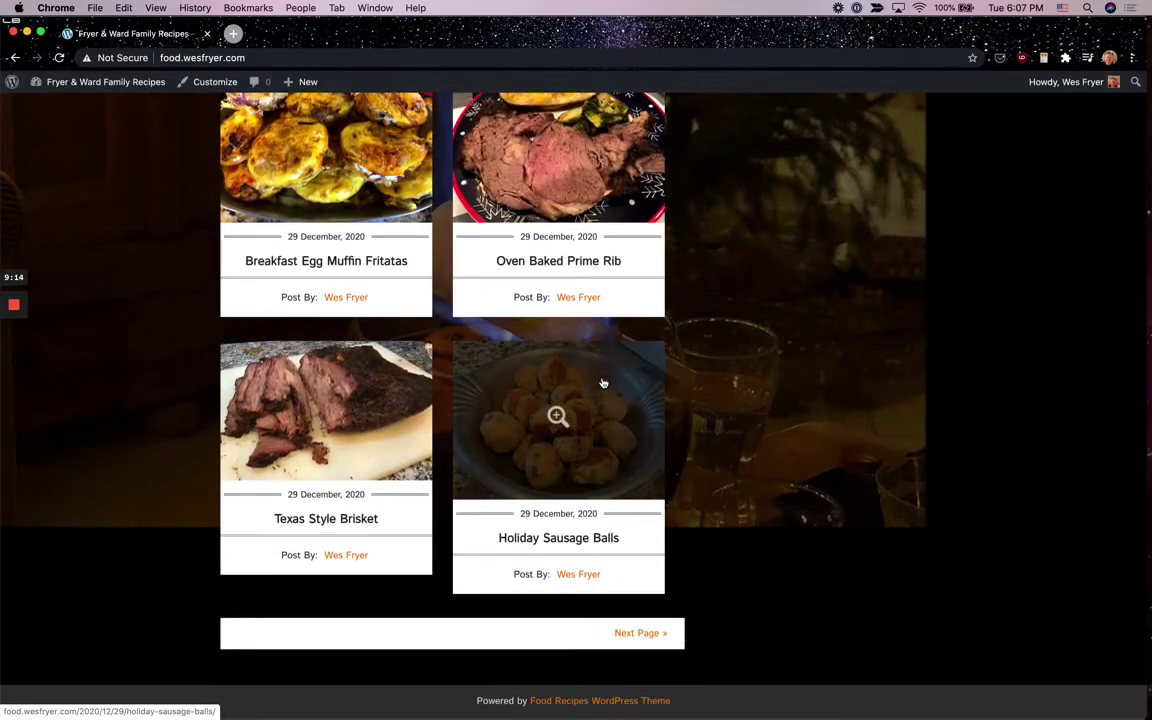
pyautogui.scroll(2, 603, 383)
pyautogui.click(562, 298)
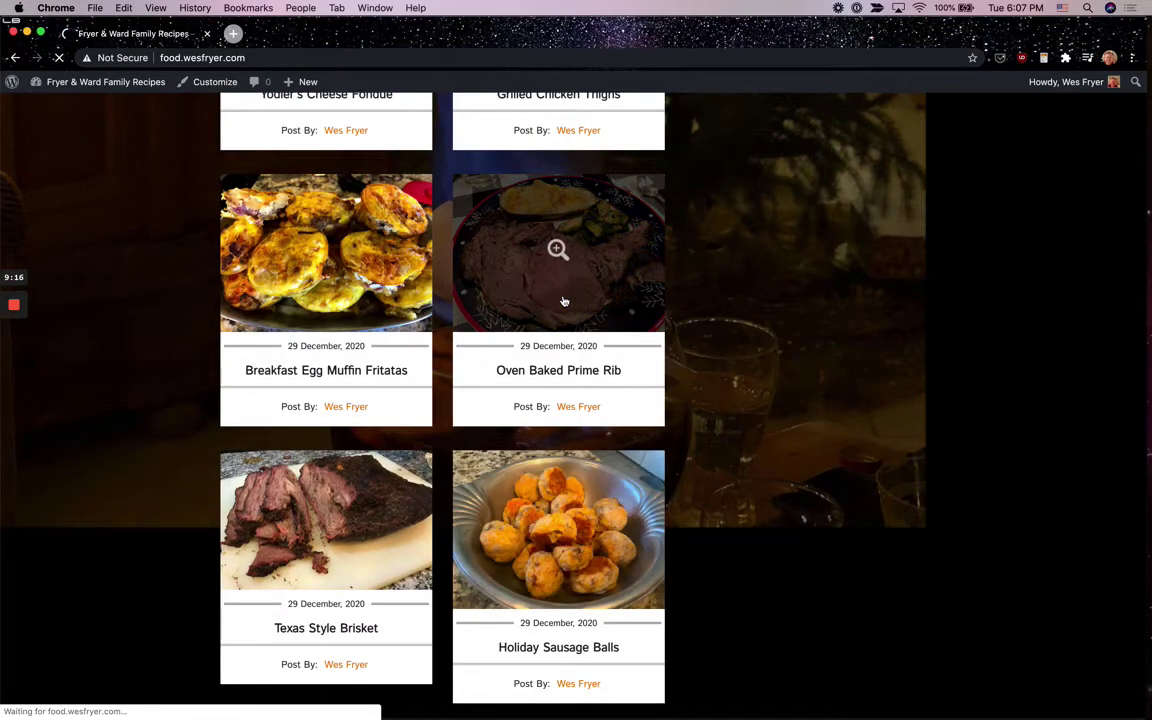
# - Follow the Herbs de Provence ingredient link in the prime rib recipe, and close that window to return to the recipe editor
pyautogui.scroll(-5, 610, 493)
pyautogui.scroll(-2, 610, 493)
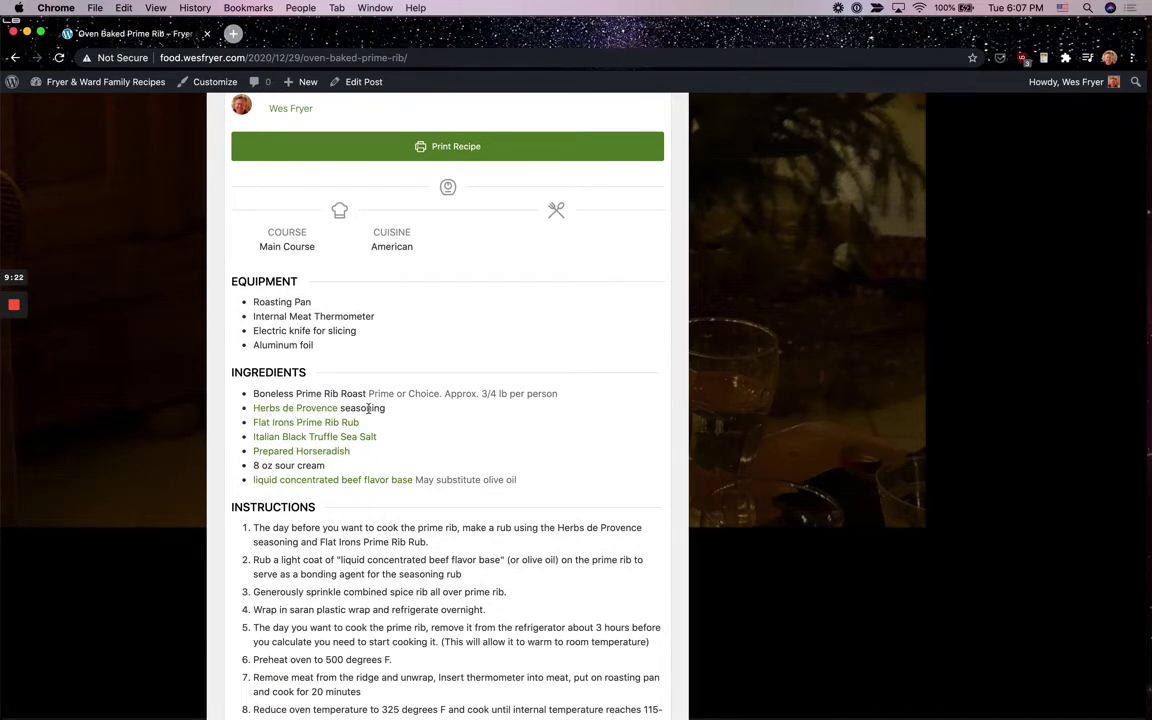
pyautogui.click(288, 411)
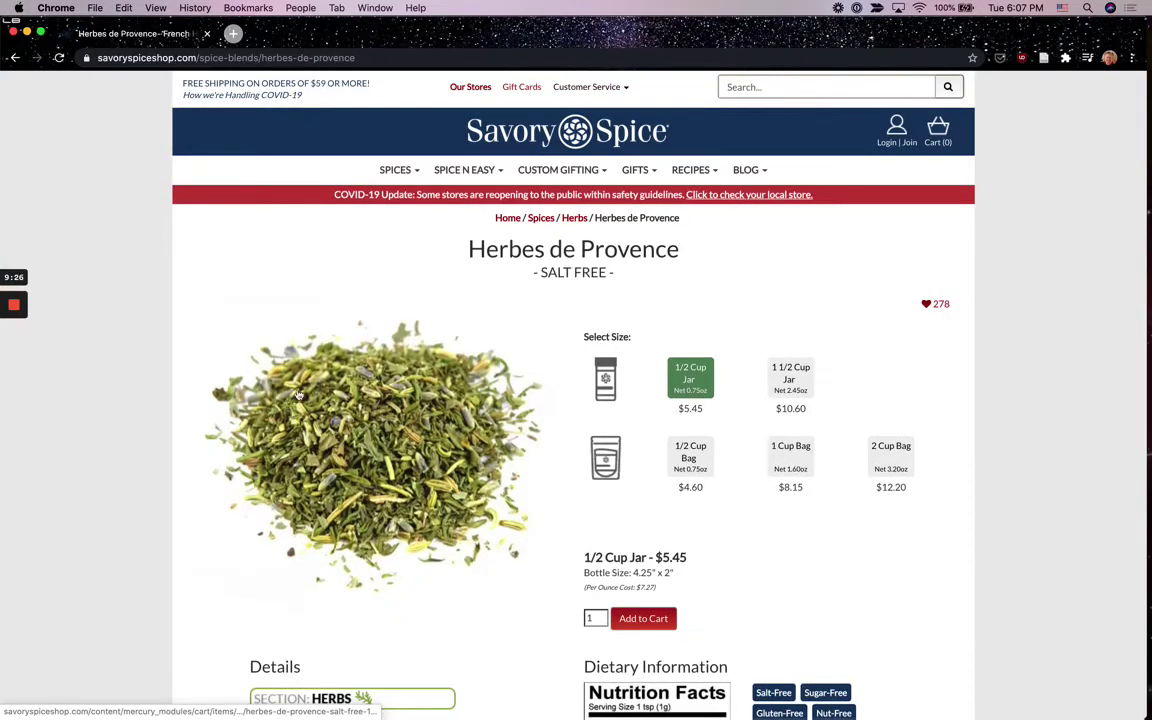
pyautogui.click(207, 33)
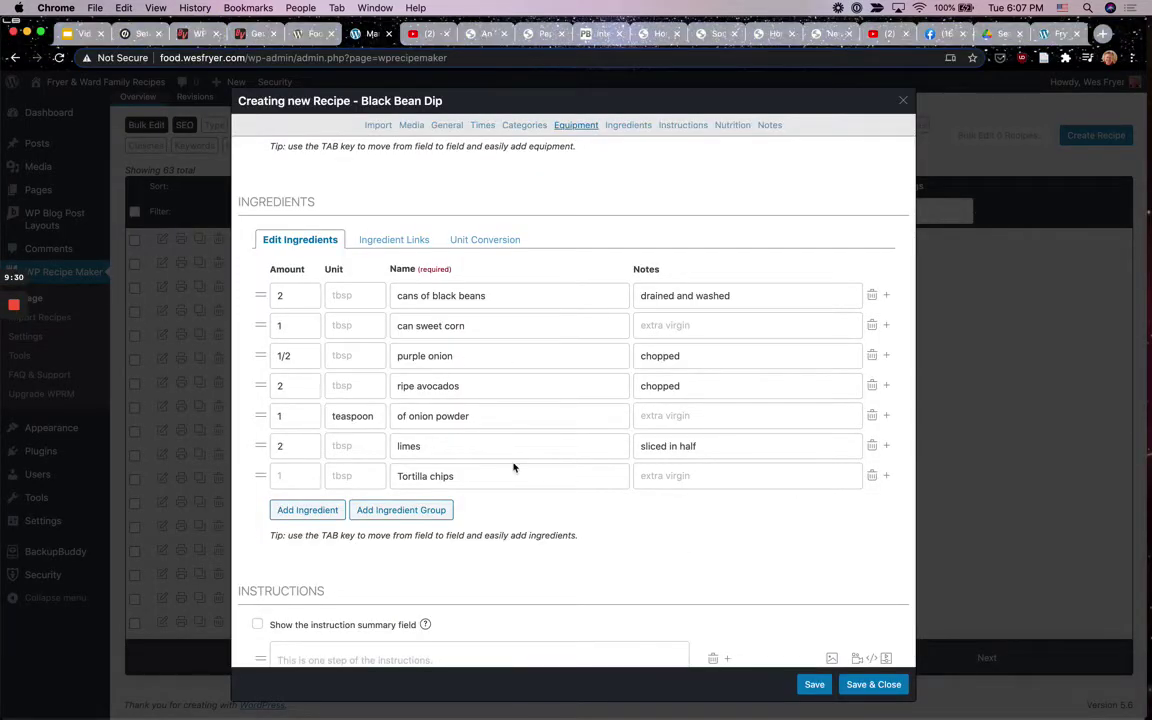
# - Remove the word "of" from the onion powder ingredient's name so it reads "onion powder"
pyautogui.click(410, 418)
pyautogui.press('BackSpace')
pyautogui.press('BackSpace')
pyautogui.press('BackSpace')
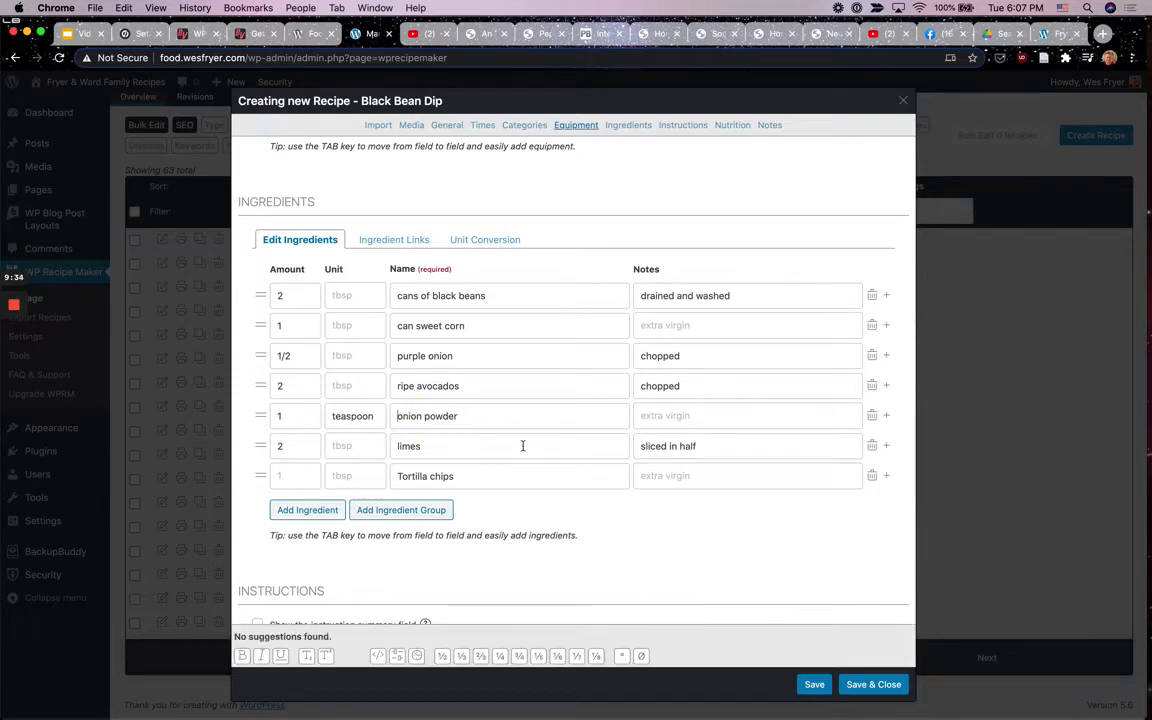
# - Enter "Combine all ingredients and enjoy with tortilla chips!" as the recipe's first instruction step
pyautogui.scroll(-6, 522, 446)
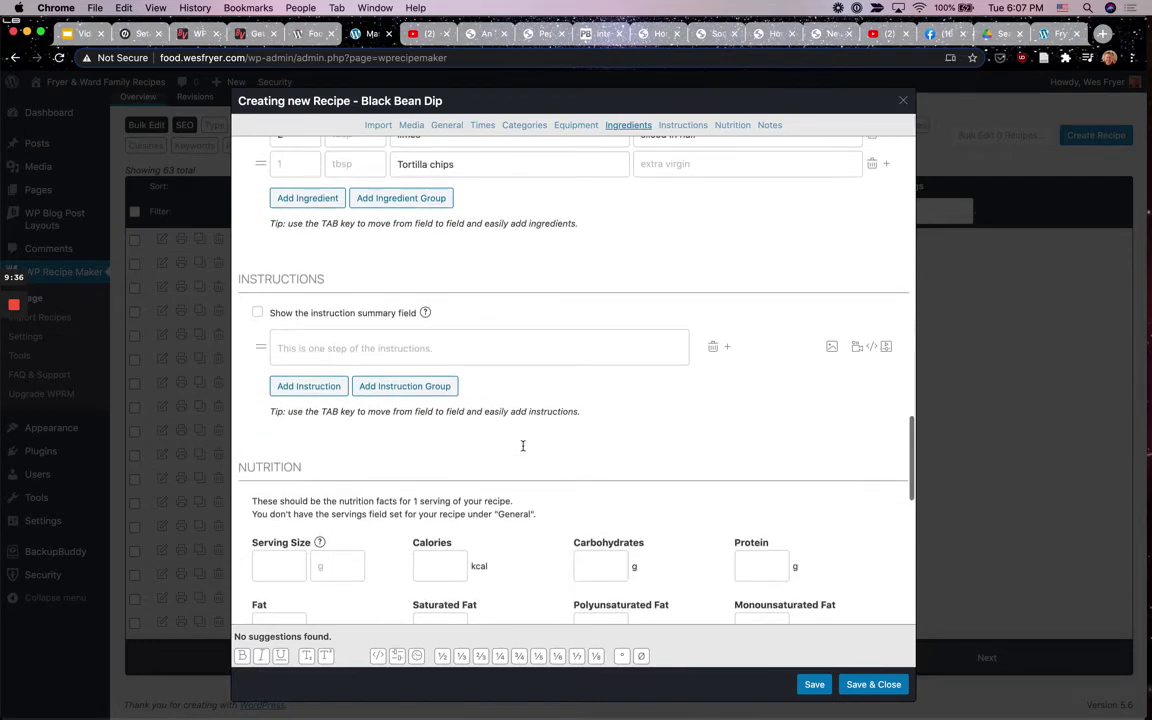
pyautogui.scroll(-2, 469, 358)
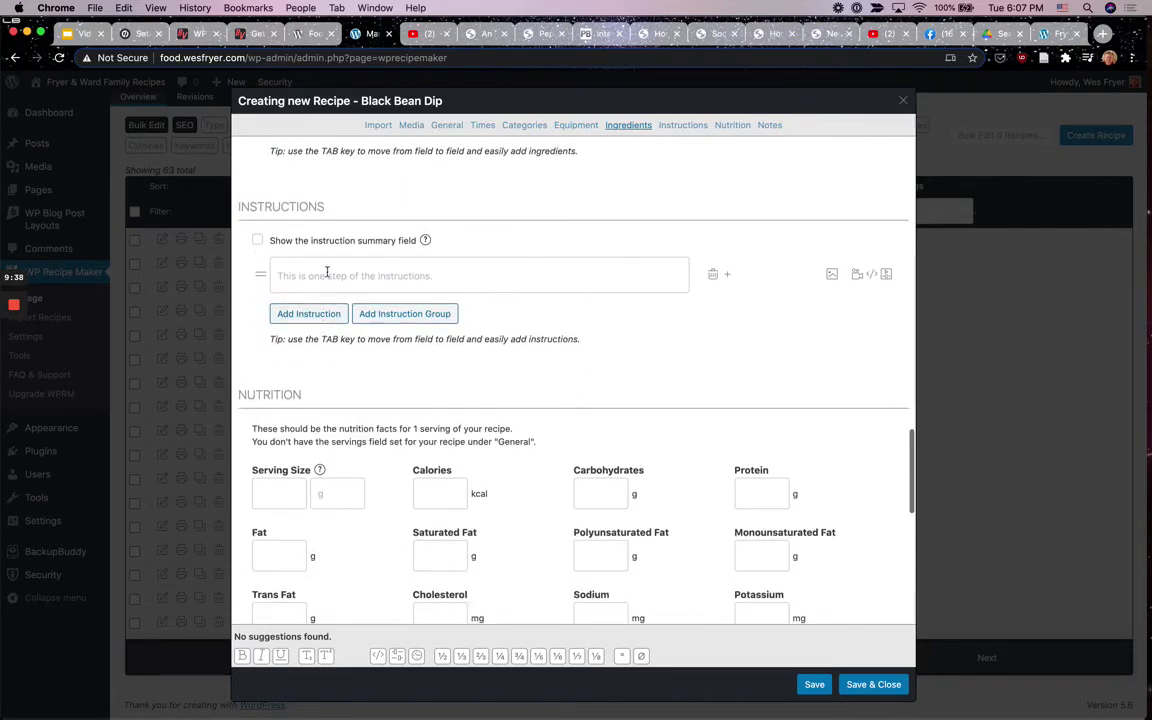
pyautogui.click(322, 274)
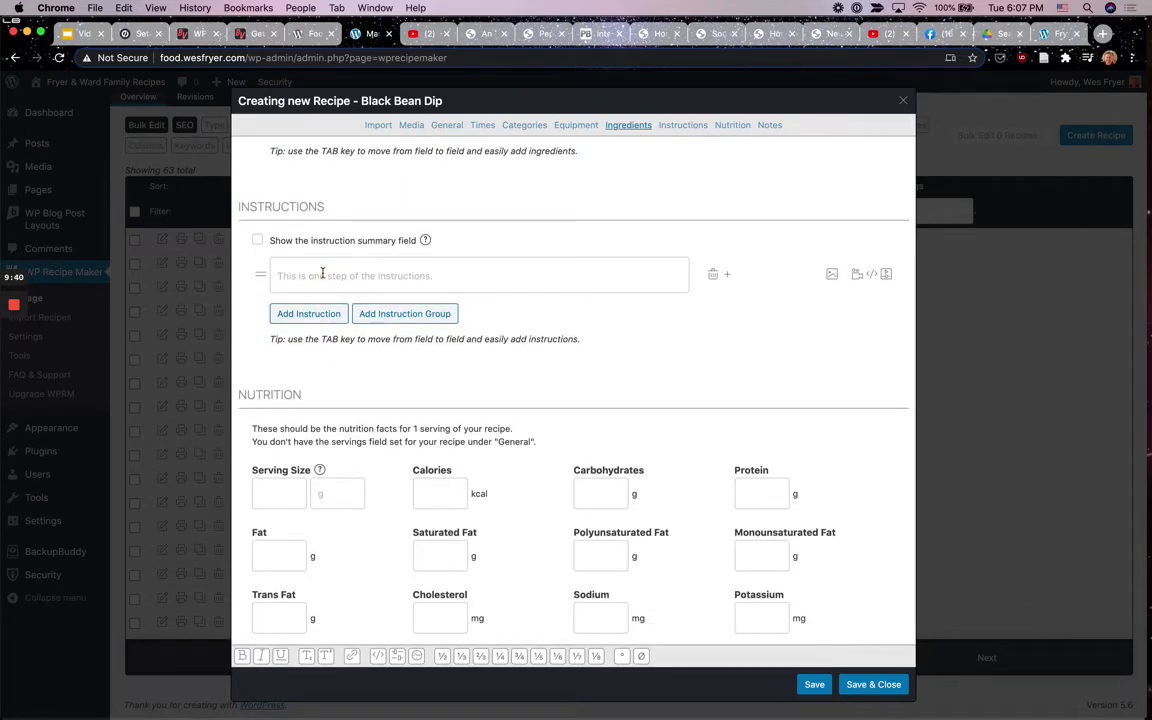
pyautogui.write('Combine all ingredients and enjoy with tortilla chips!')
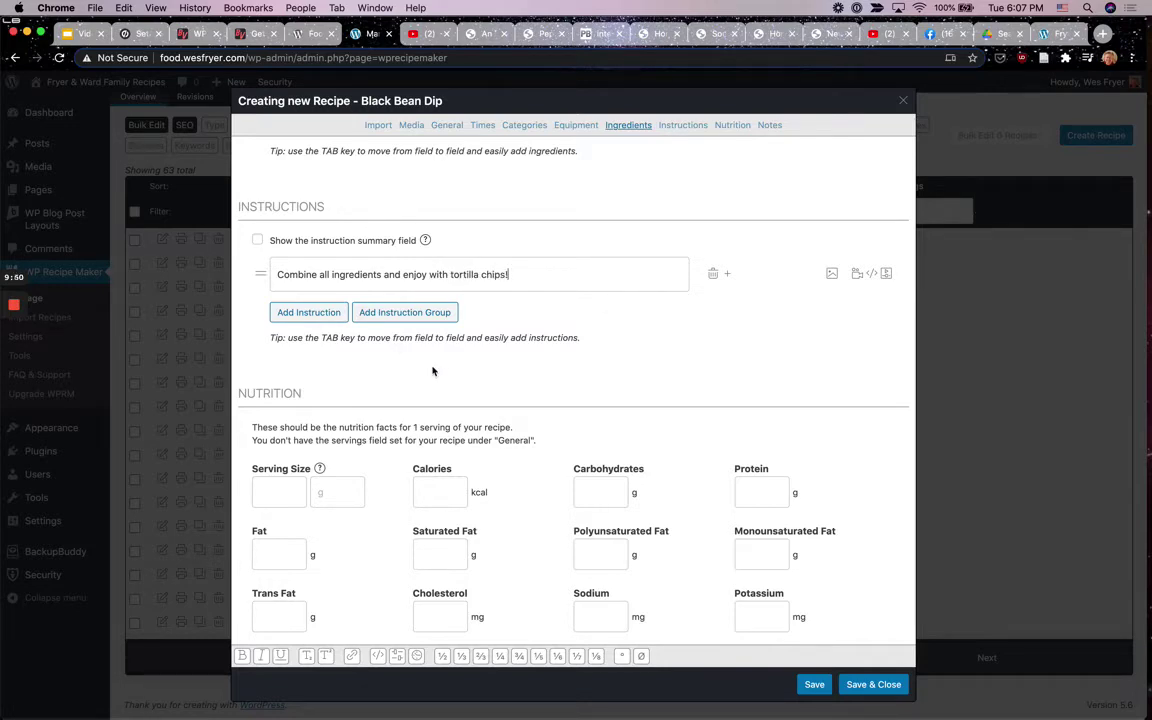
# - Review the ingredients, nutrition and notes sections, and save and close the Black Bean Dip recipe
pyautogui.scroll(-5, 433, 371)
pyautogui.scroll(8, 433, 371)
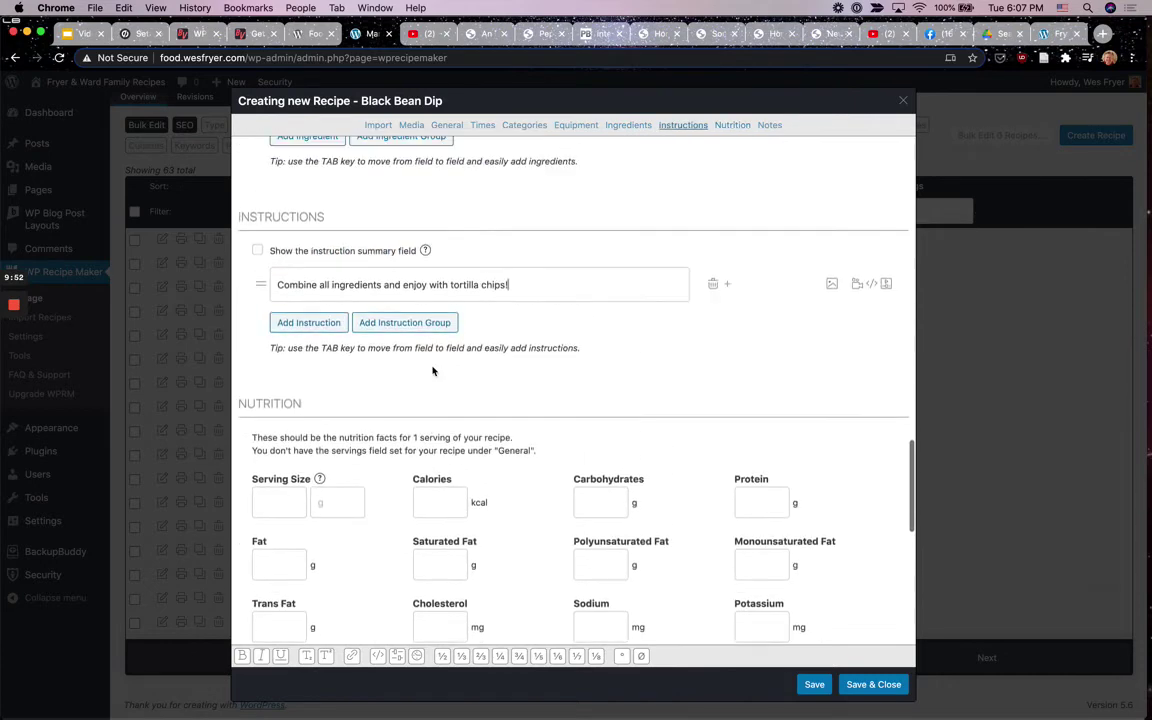
pyautogui.scroll(2, 359, 319)
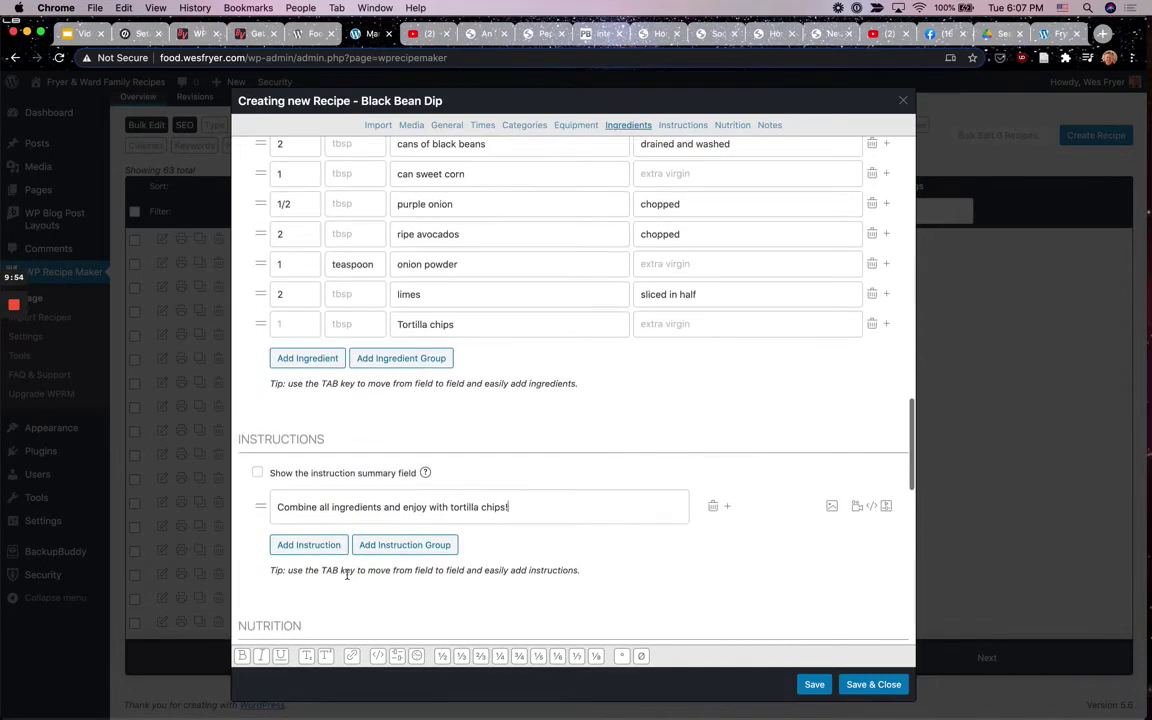
pyautogui.scroll(3, 385, 325)
pyautogui.scroll(1, 428, 360)
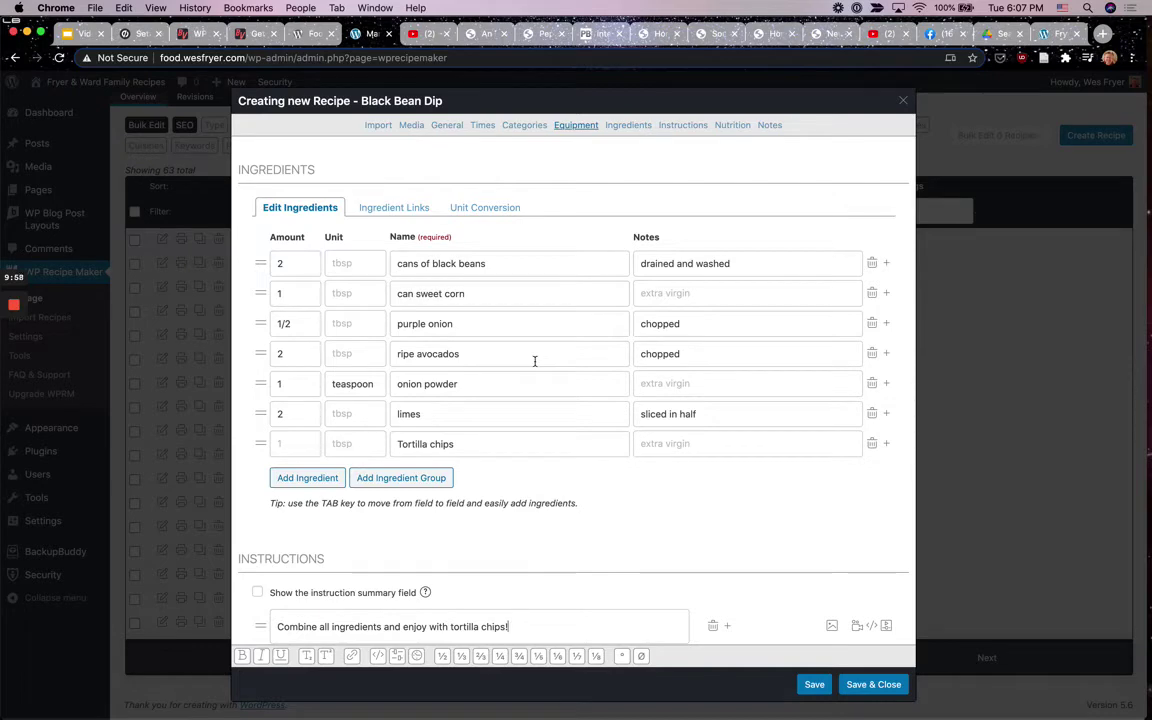
pyautogui.scroll(-10, 535, 361)
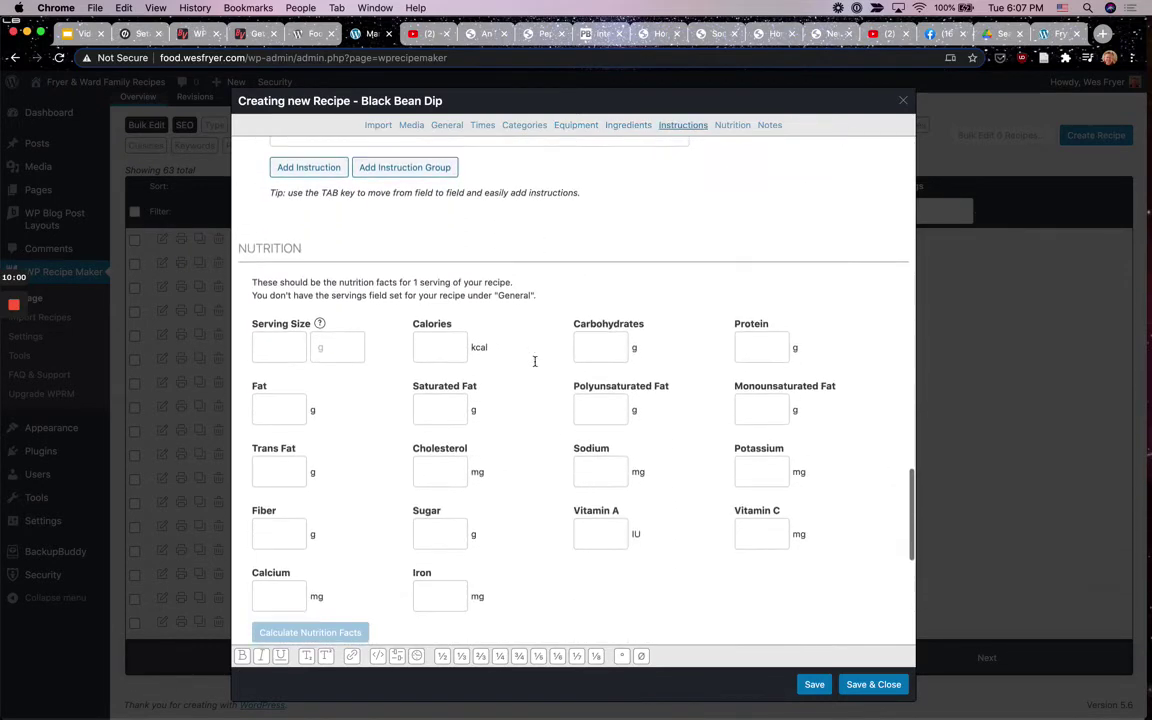
pyautogui.scroll(-2, 535, 362)
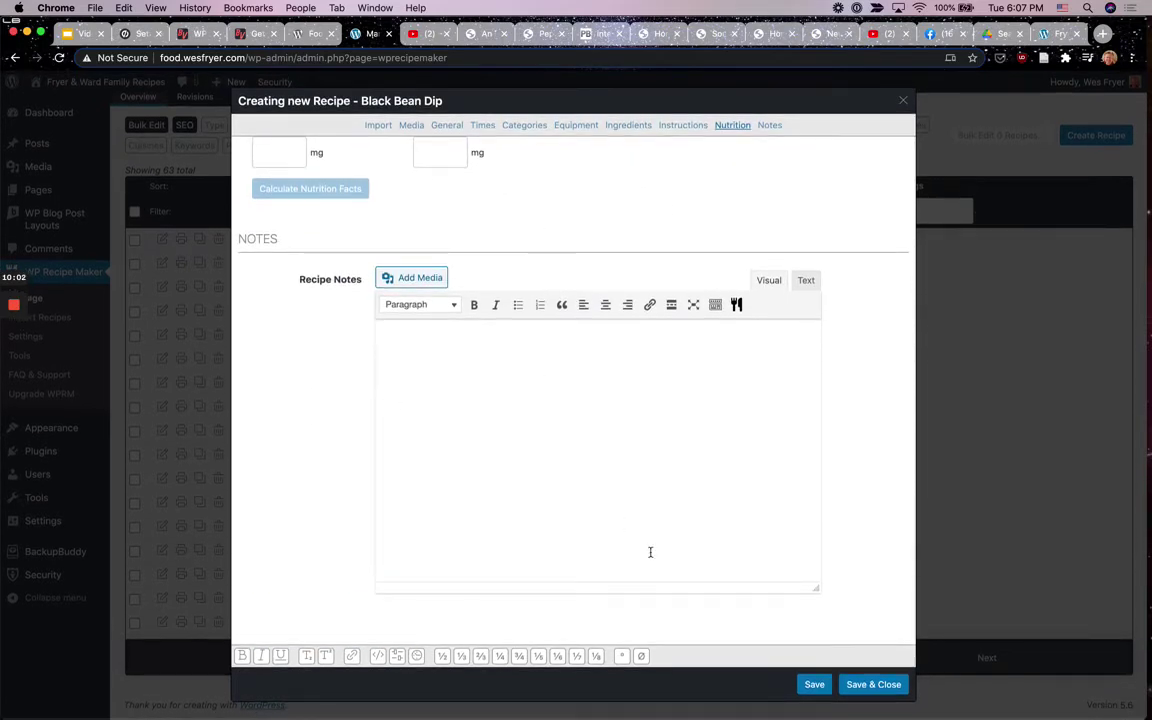
pyautogui.click(869, 684)
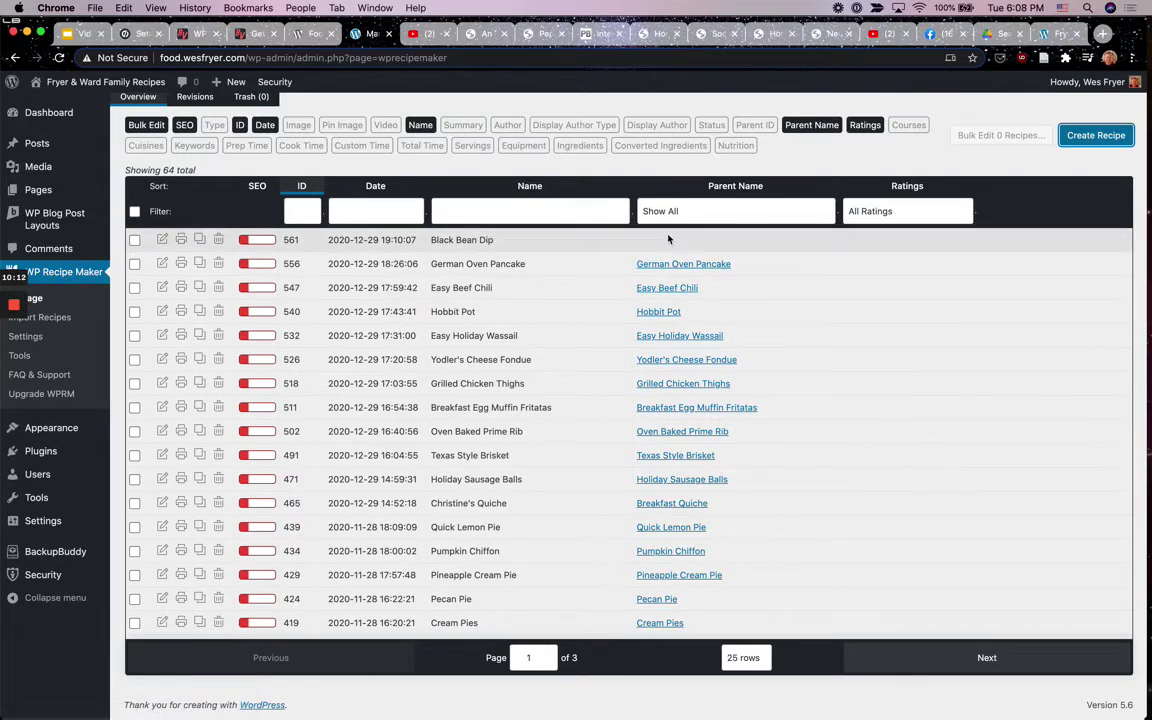
# - Create a new post titled "Black Bean Dip" and add a WPRM Recipe block to its body
pyautogui.moveTo(70, 142)
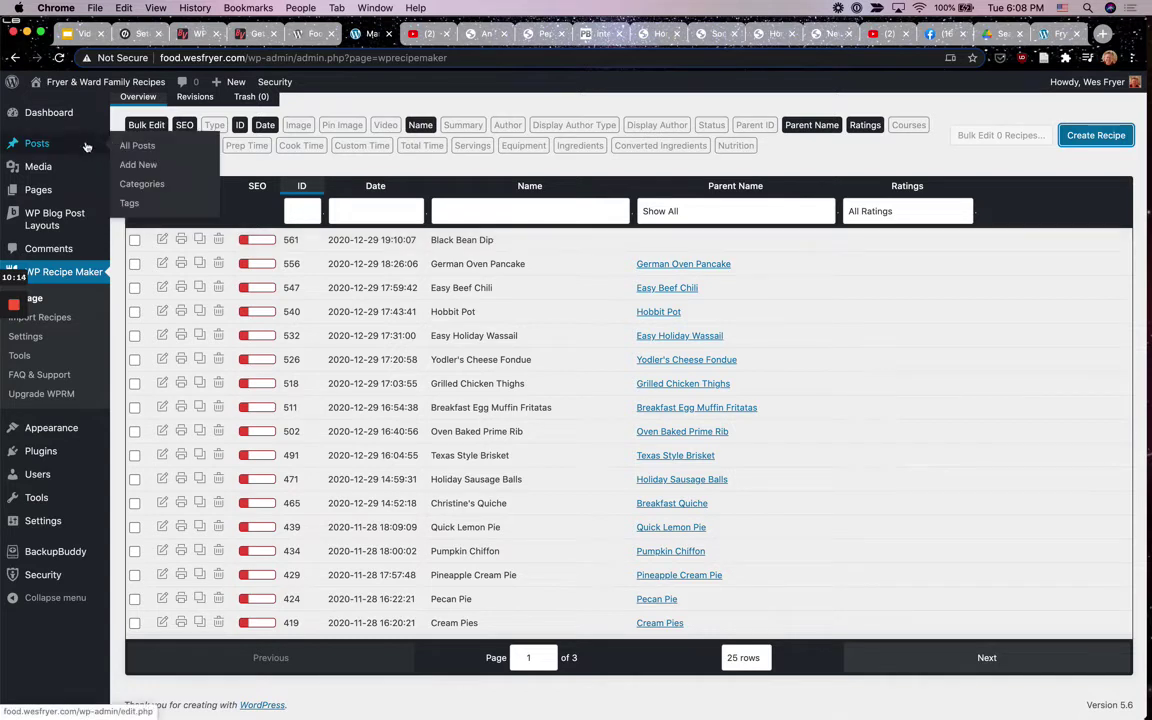
pyautogui.click(140, 166)
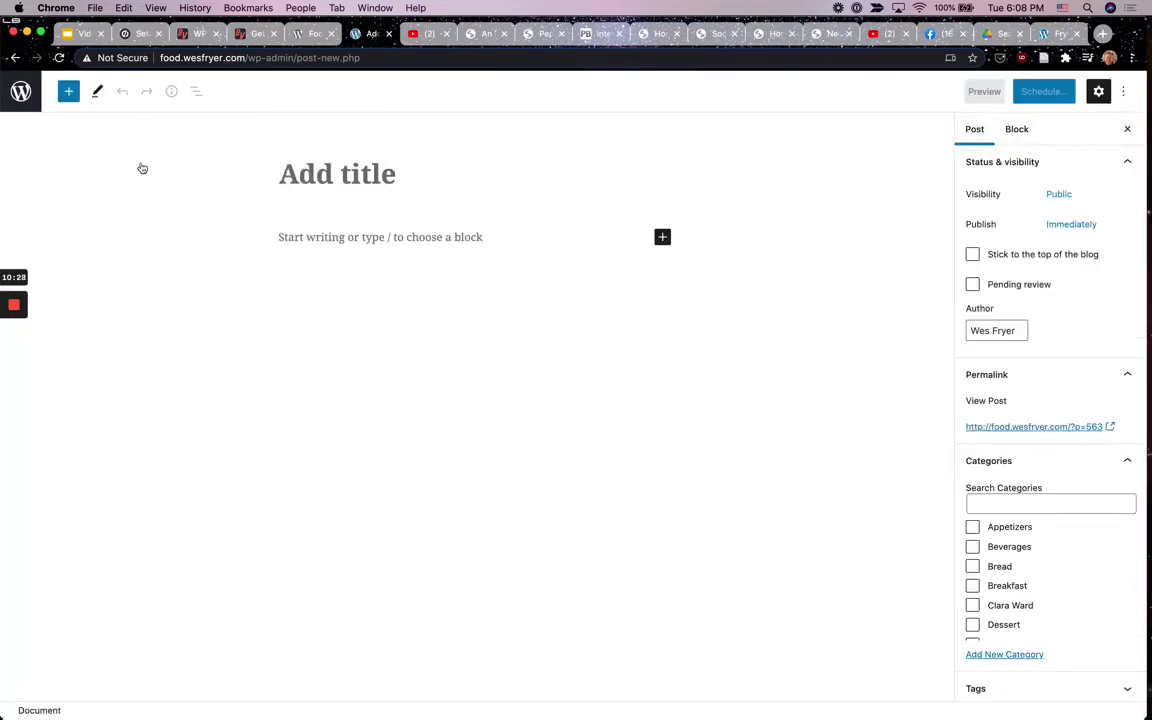
pyautogui.write('Black B')
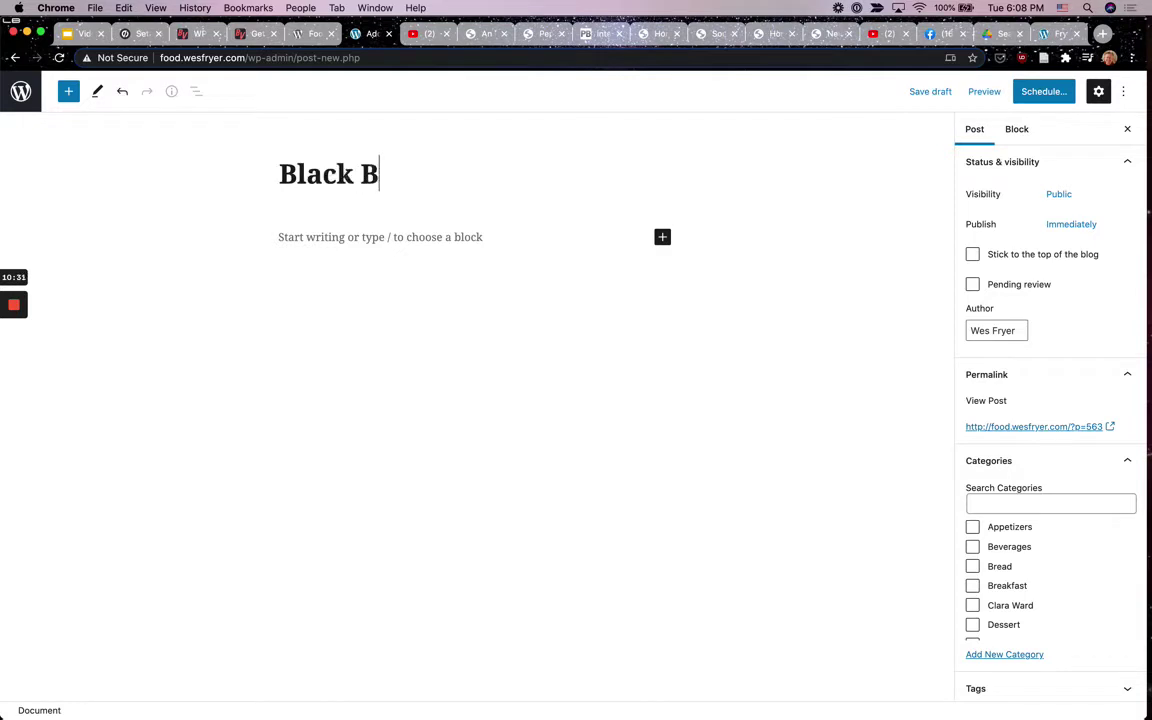
pyautogui.write('ean Dip')
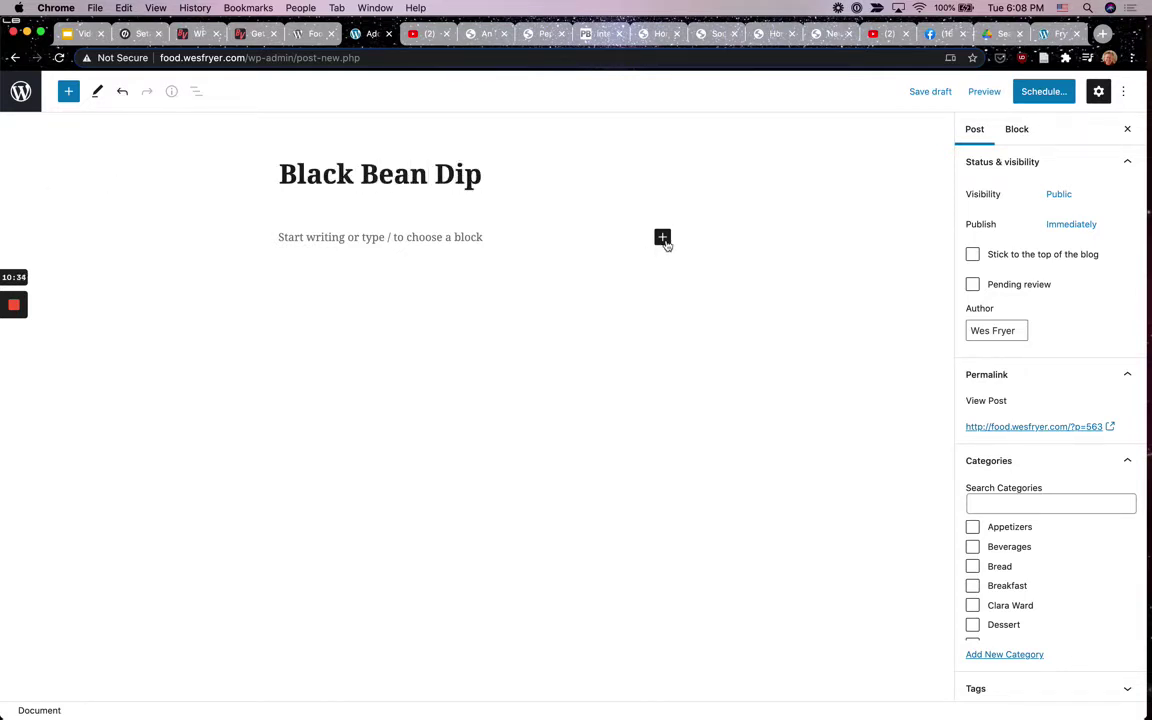
pyautogui.click(662, 238)
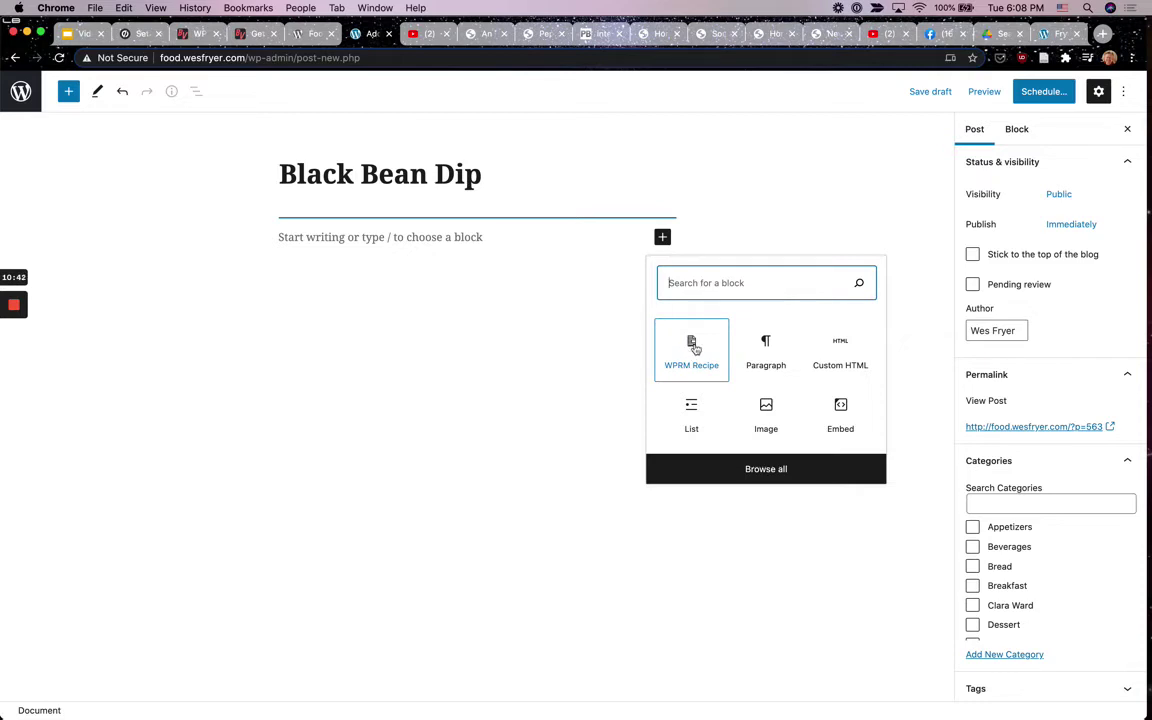
pyautogui.click(693, 348)
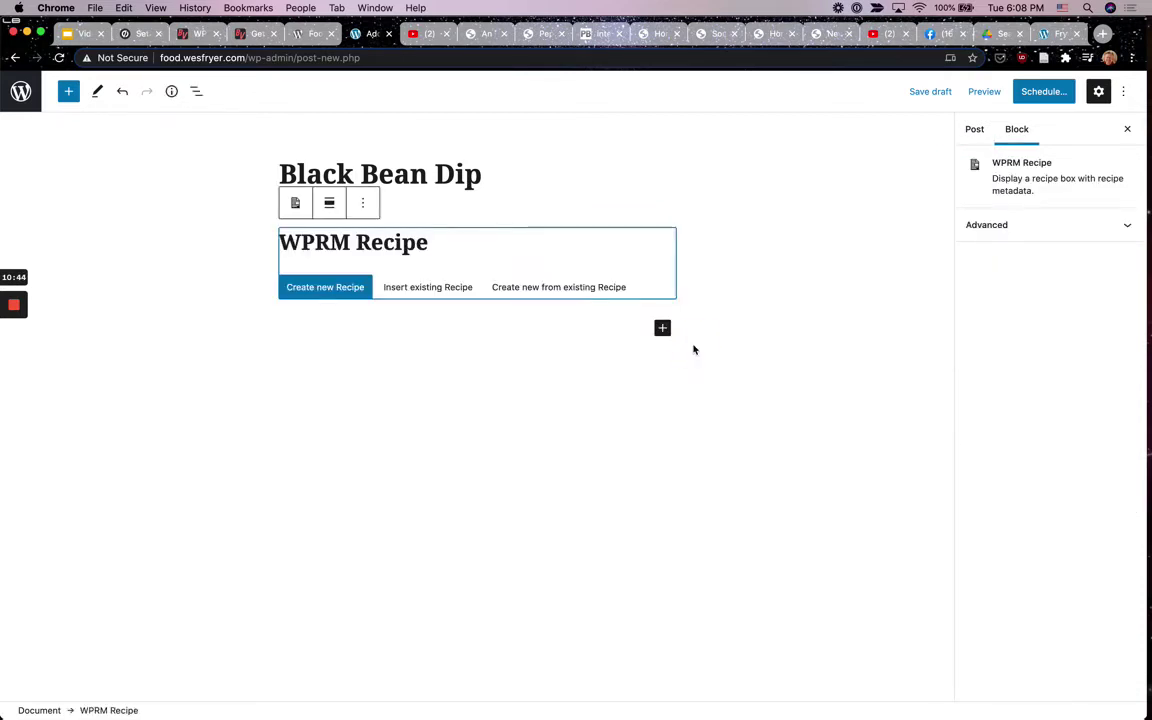
# - Insert the existing Black Bean Dip recipe into the WPRM Recipe block and check how it displays
pyautogui.click(424, 291)
pyautogui.click(432, 393)
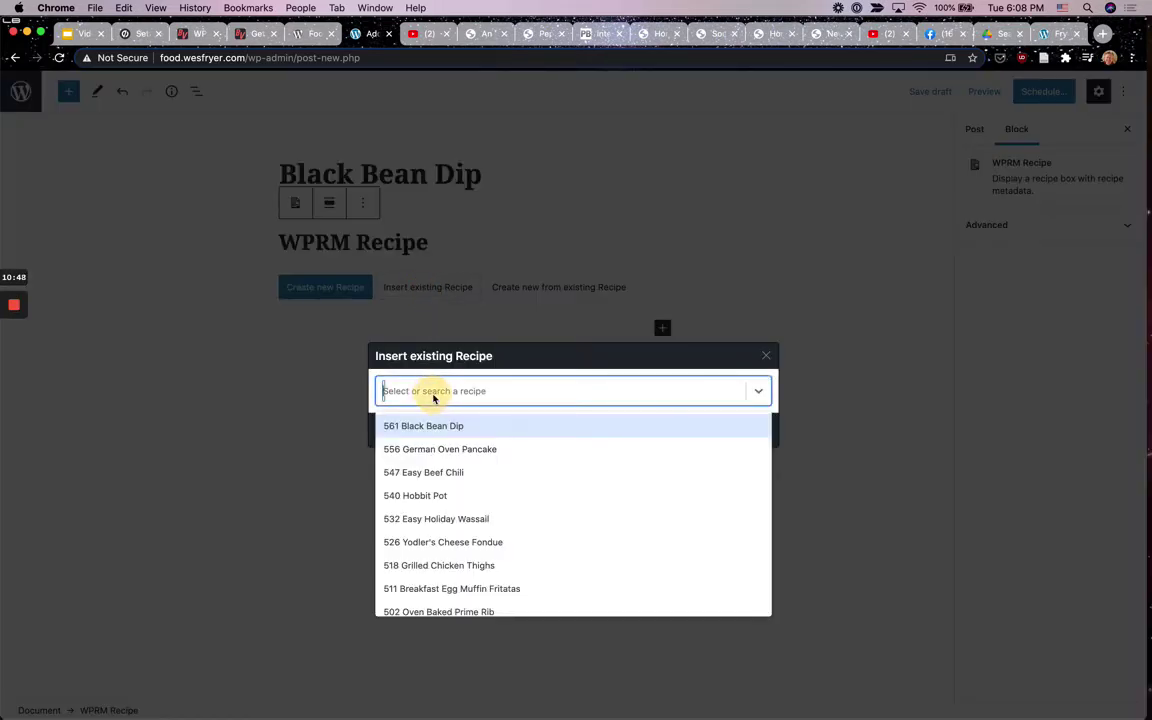
pyautogui.click(428, 428)
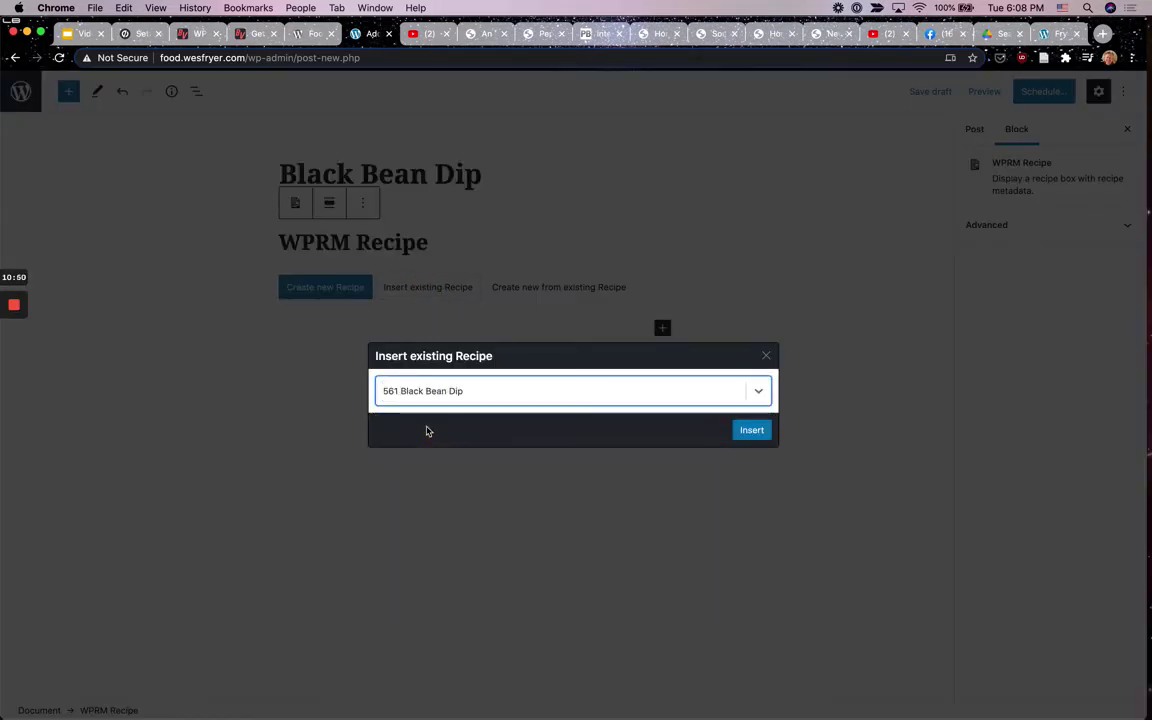
pyautogui.click(752, 431)
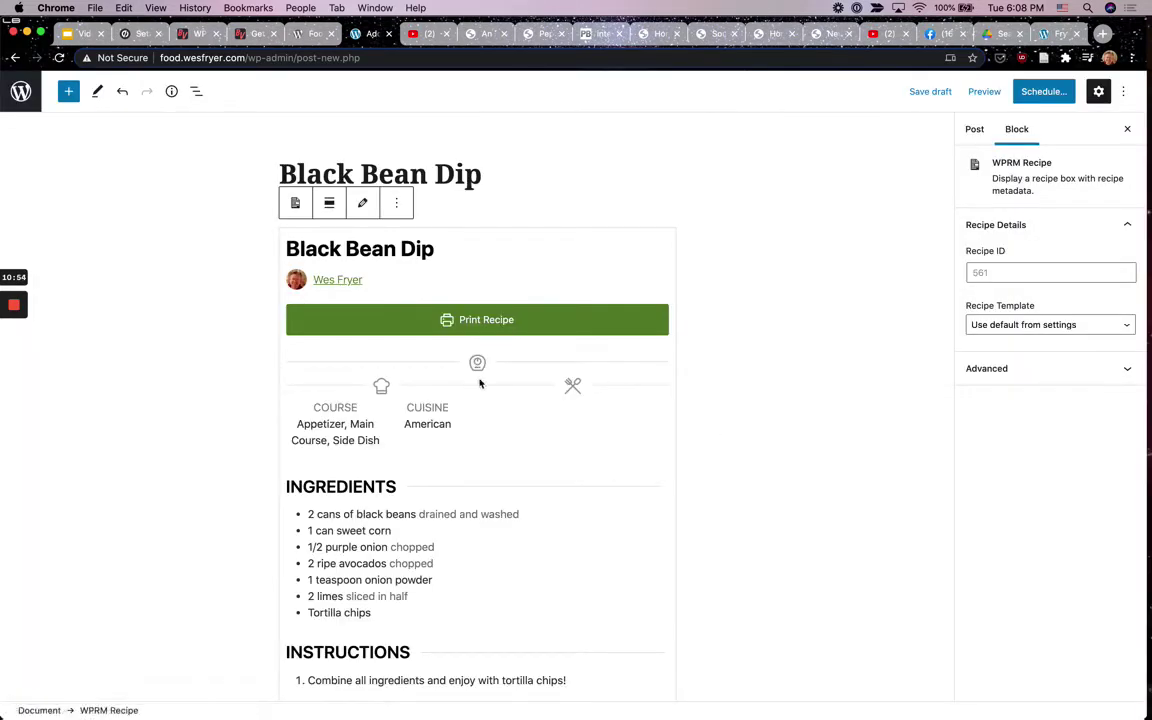
pyautogui.scroll(-5, 762, 470)
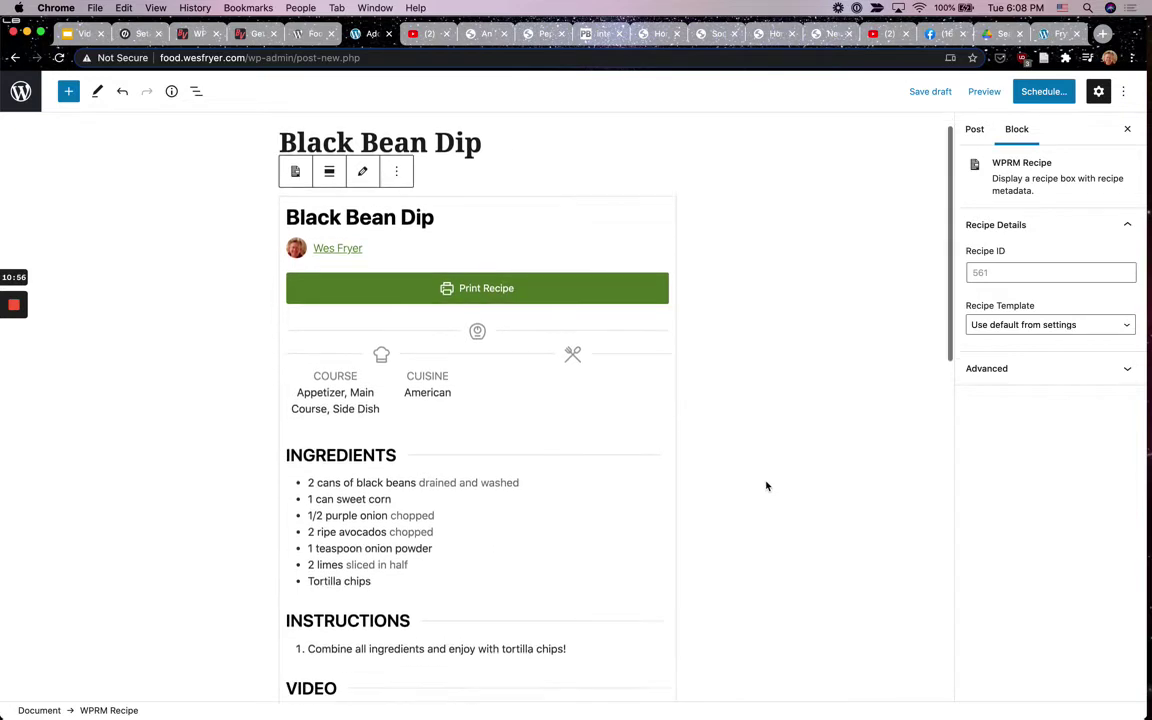
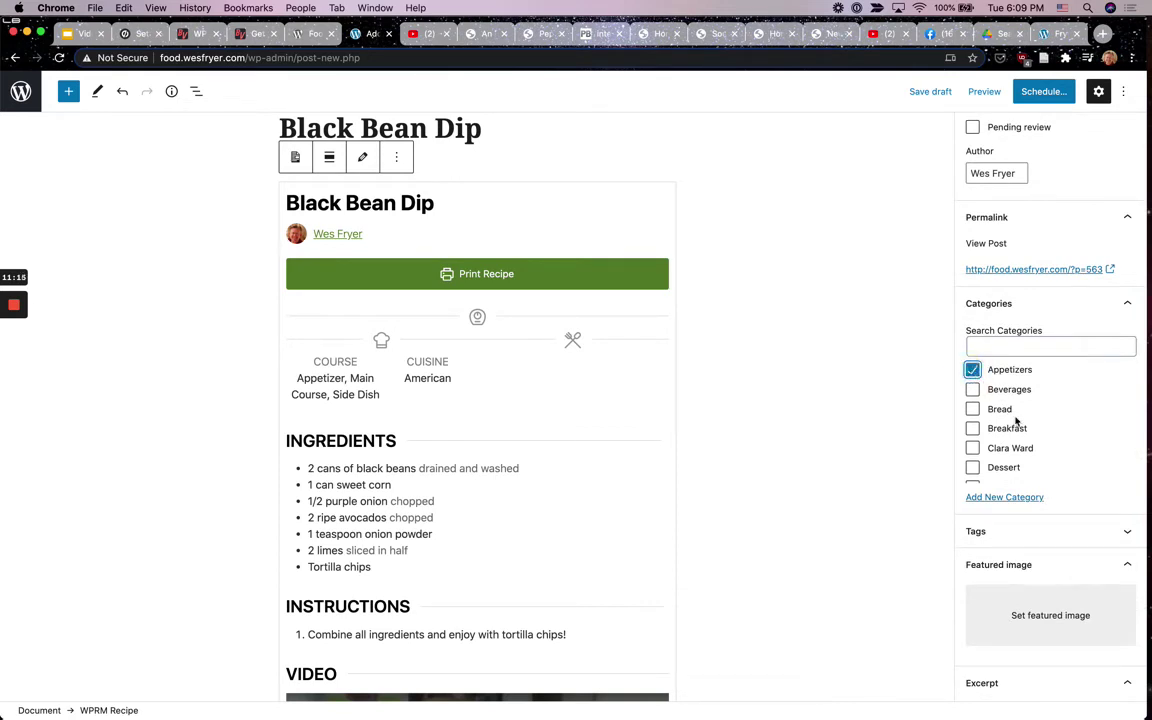
# - Assign the post to the Main Course and Video categories and to the category named after its author
pyautogui.scroll(-5, 1016, 423)
pyautogui.click(972, 413)
pyautogui.click(973, 470)
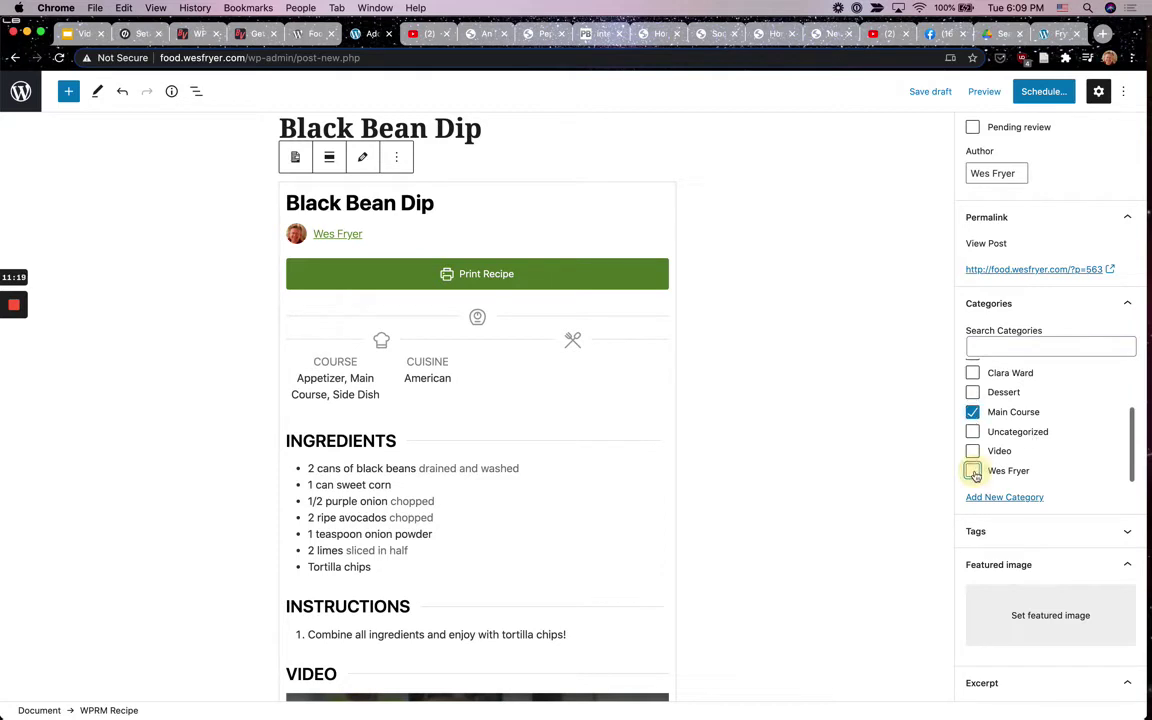
pyautogui.click(973, 451)
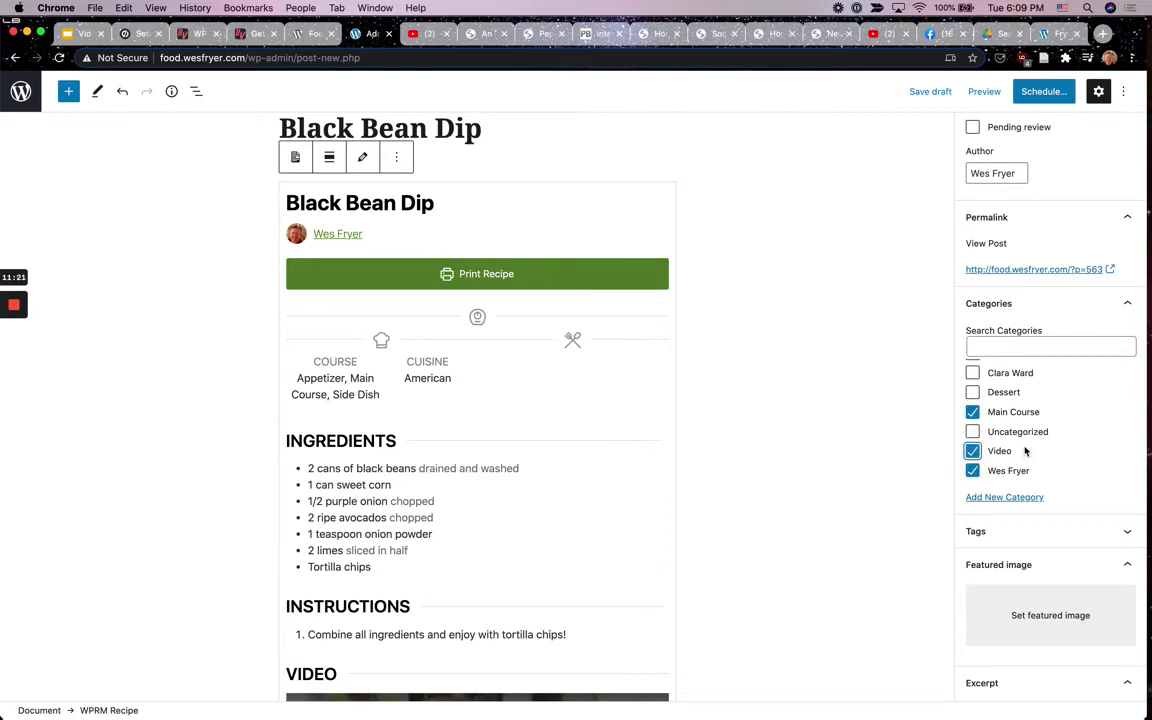
# - Open the featured image upload for the post and check the Desktop files for a suitable picture
pyautogui.scroll(-2, 948, 524)
pyautogui.scroll(-2, 1052, 545)
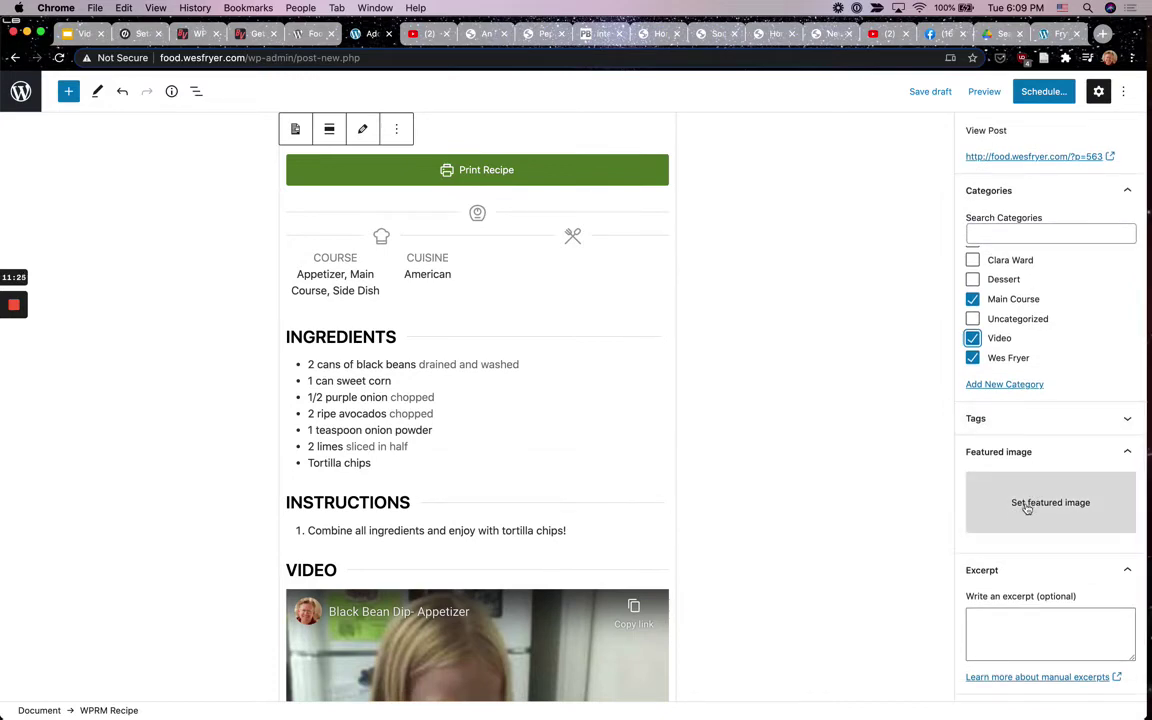
pyautogui.click(1030, 503)
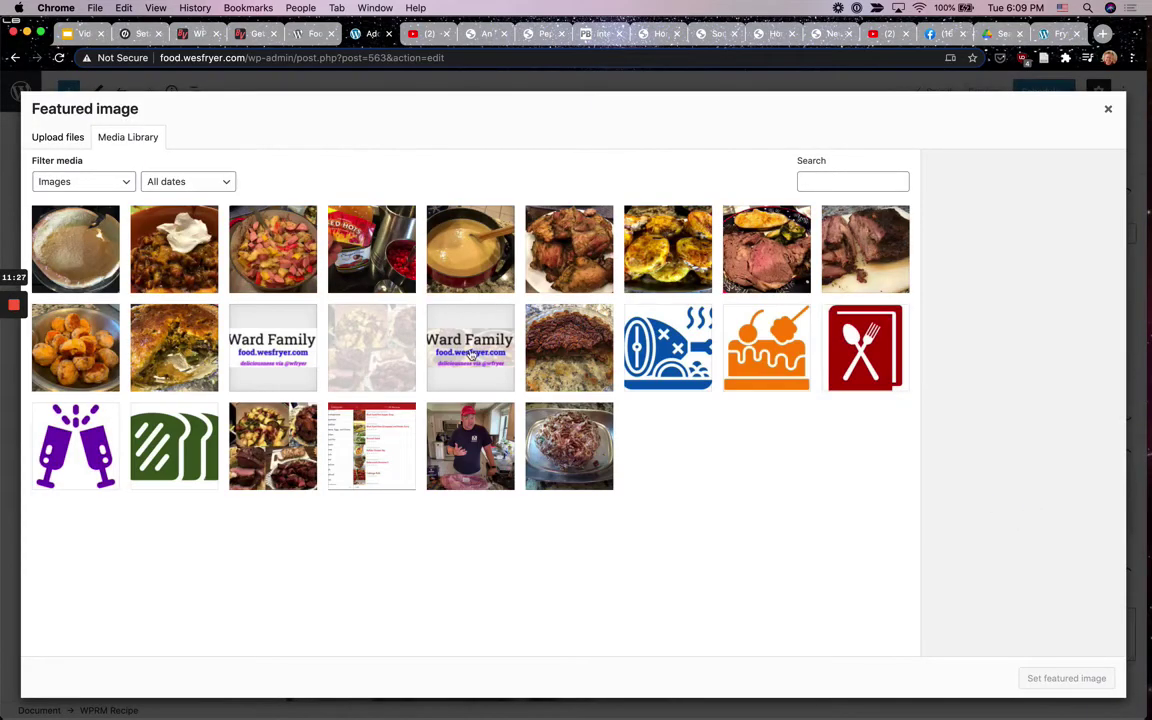
pyautogui.click(61, 142)
pyautogui.click(580, 386)
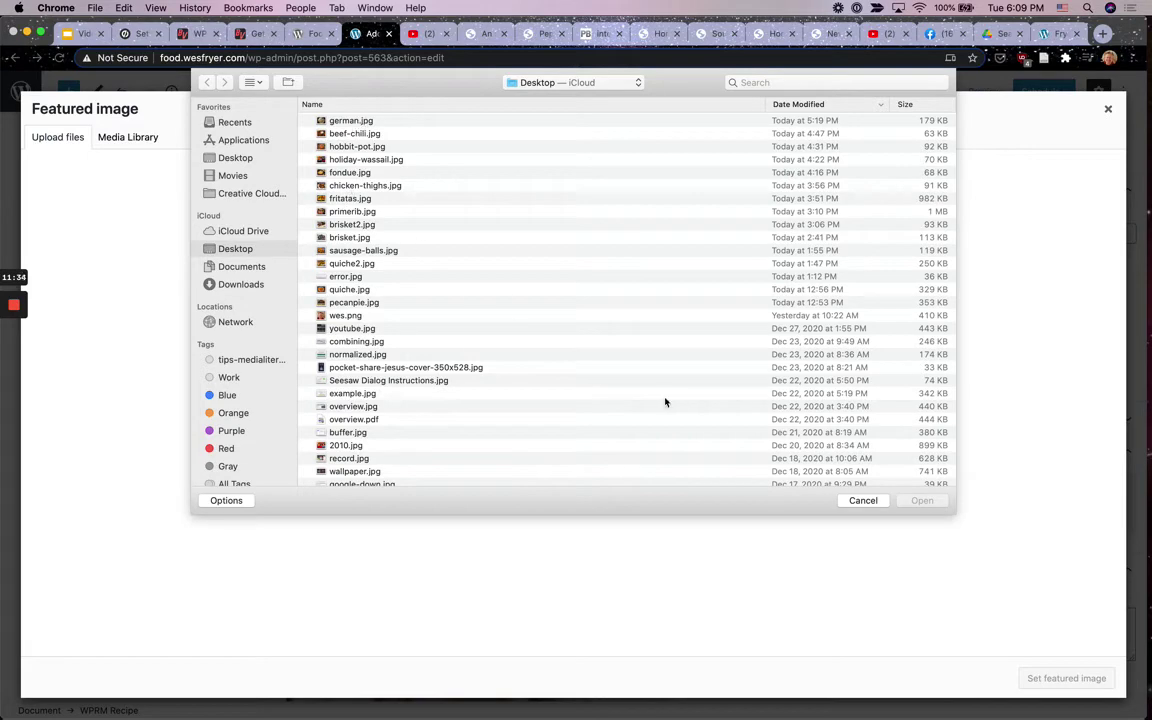
pyautogui.click(863, 500)
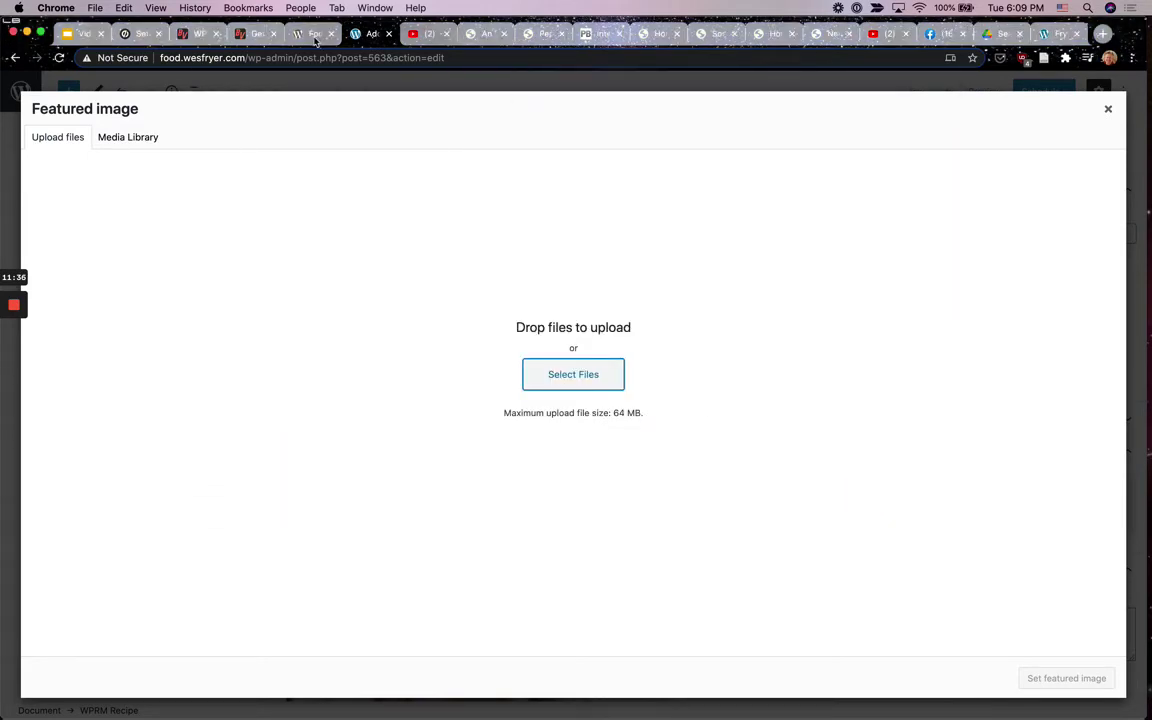
# - Capture the paused frame of the Black Bean Dip YouTube video as a Skitch screen snap, discarding the current Skitch note
pyautogui.click(422, 33)
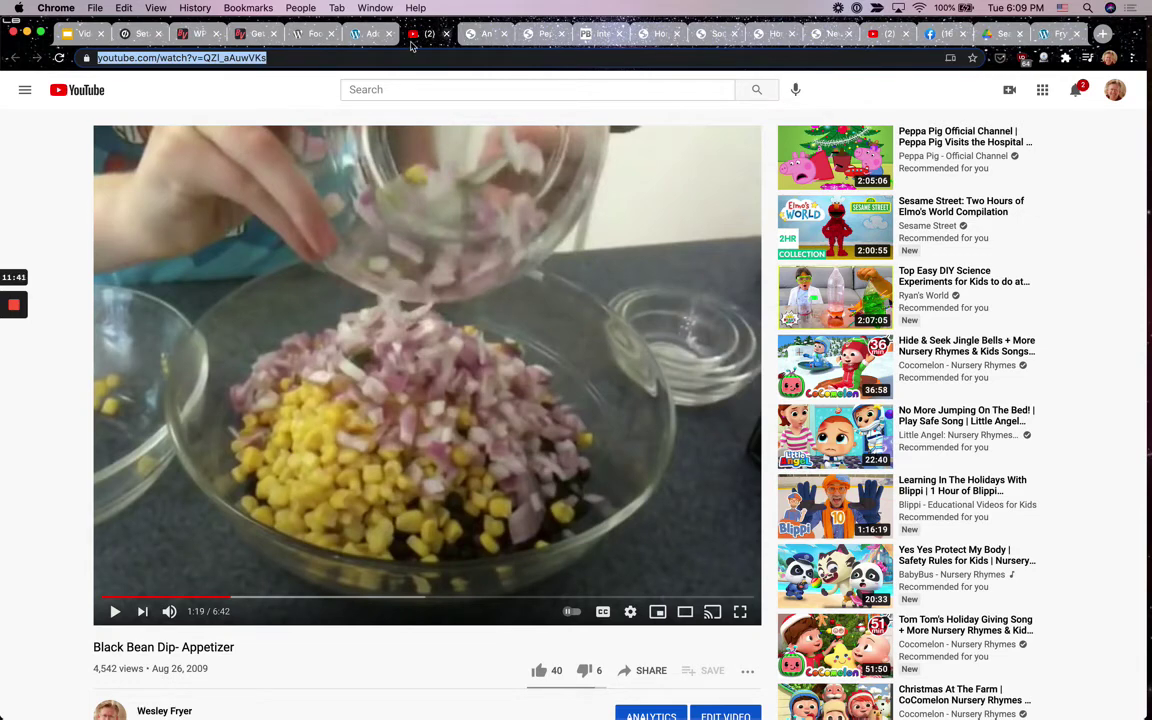
pyautogui.click(478, 34)
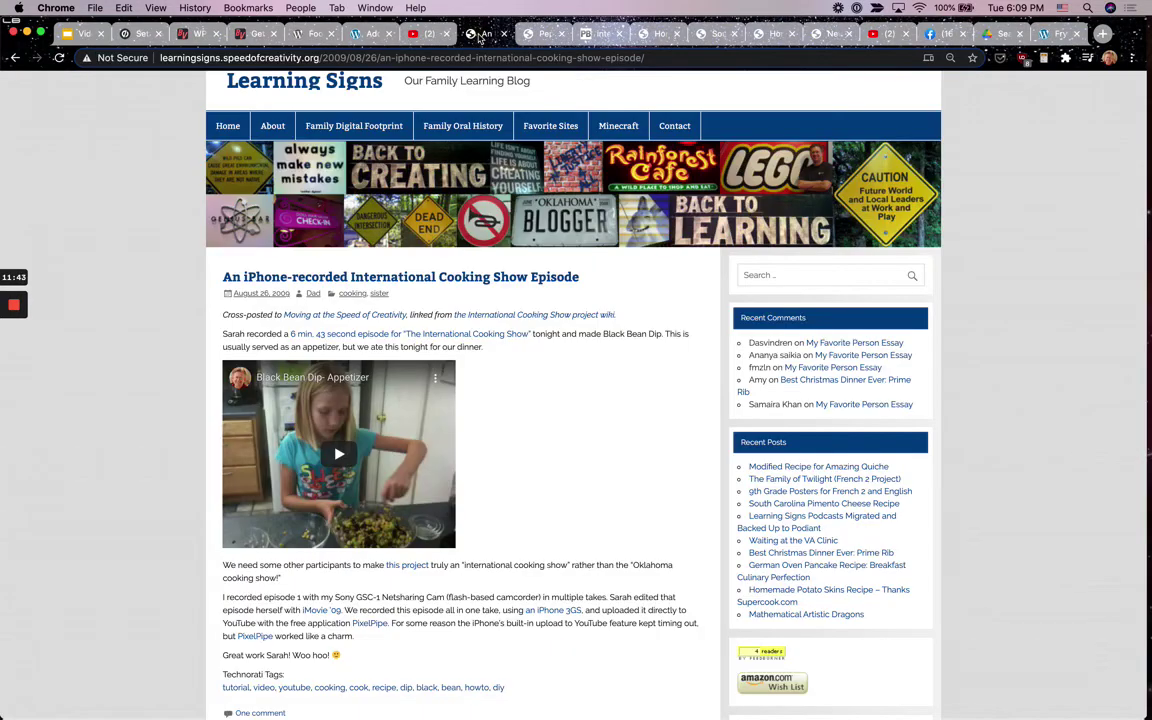
pyautogui.click(418, 34)
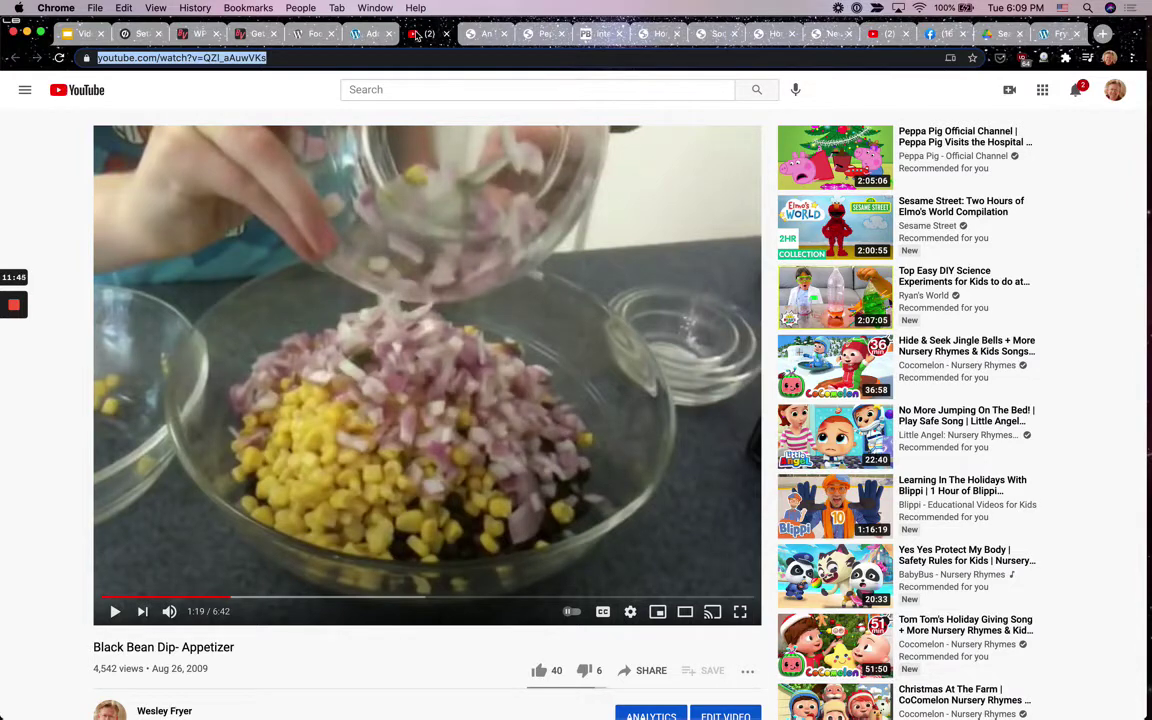
pyautogui.press('super+Tab')
pyautogui.press('super+Tab')
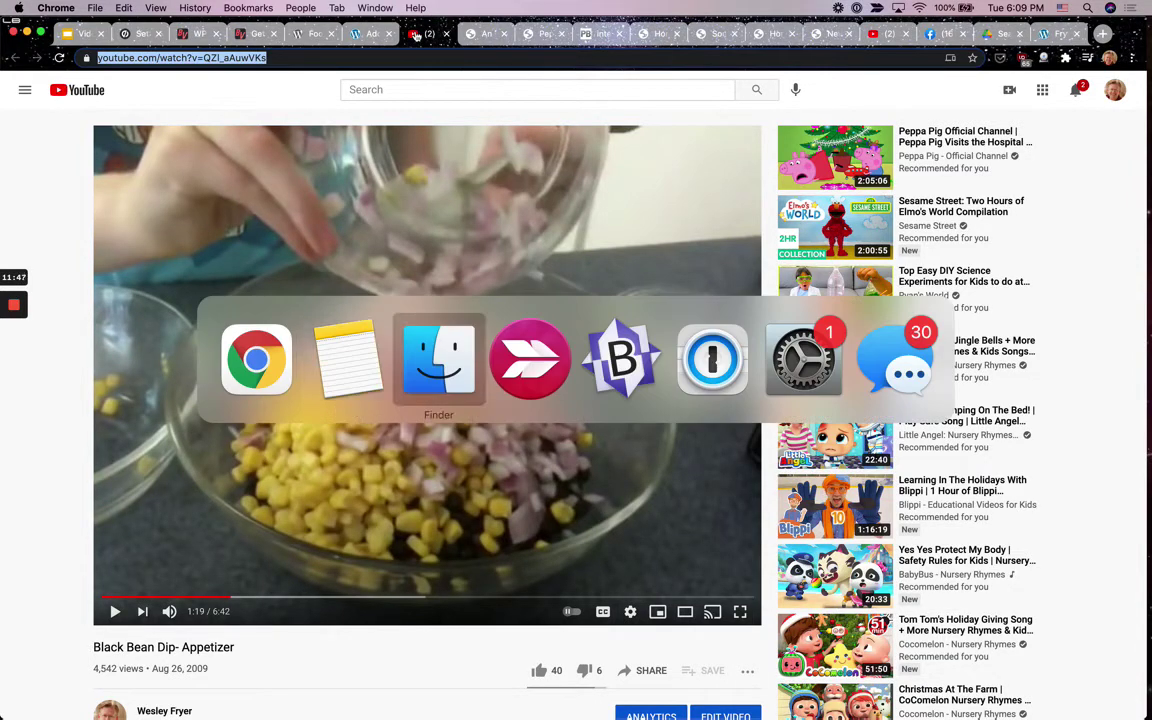
pyautogui.press('super+Tab')
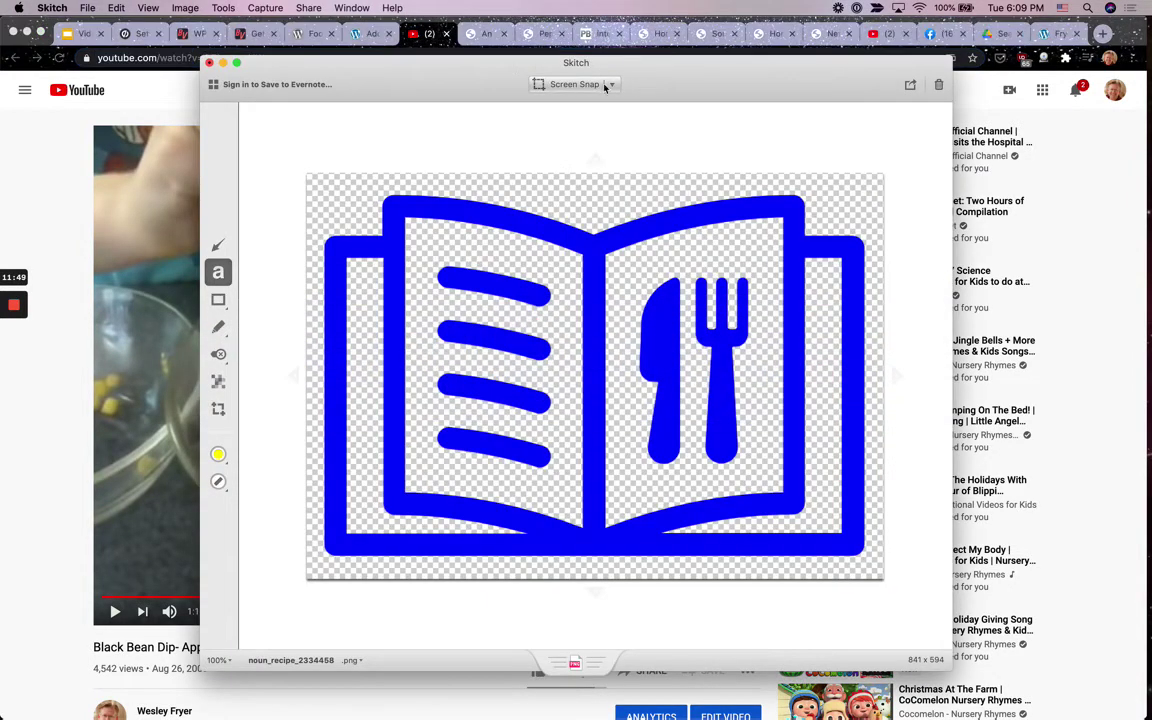
pyautogui.press('super+Tab')
pyautogui.press('super+shift+5')
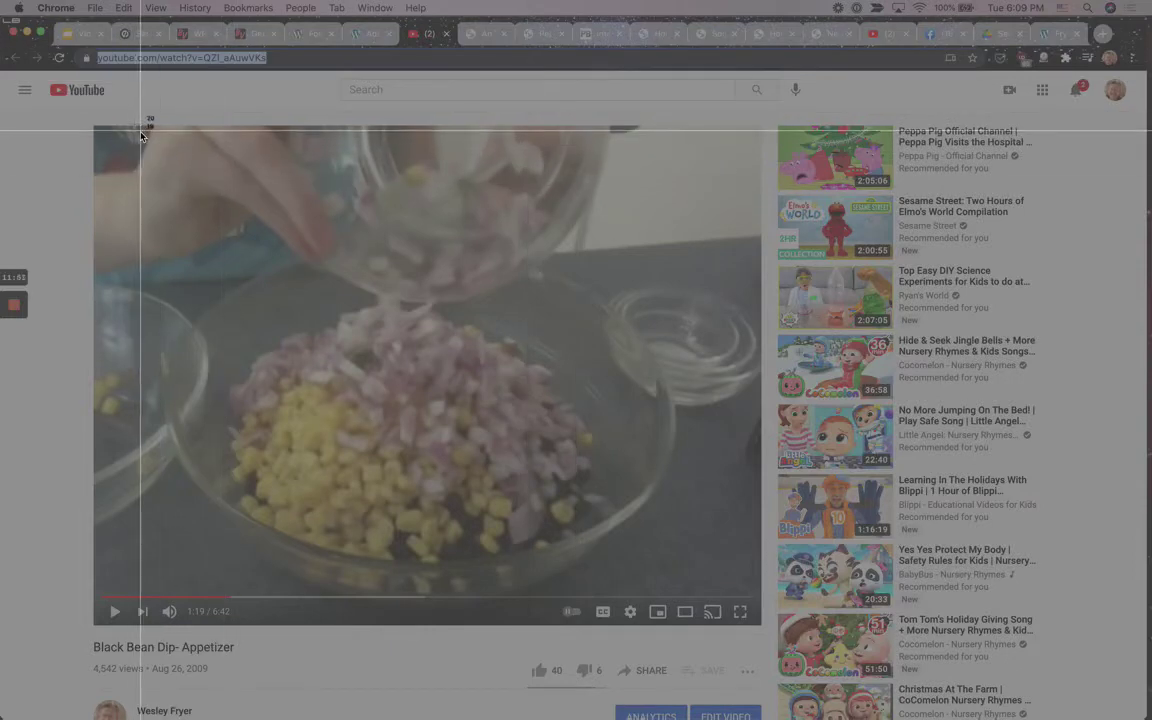
pyautogui.moveTo(127, 126); pyautogui.dragTo(716, 585)
pyautogui.click(717, 581)
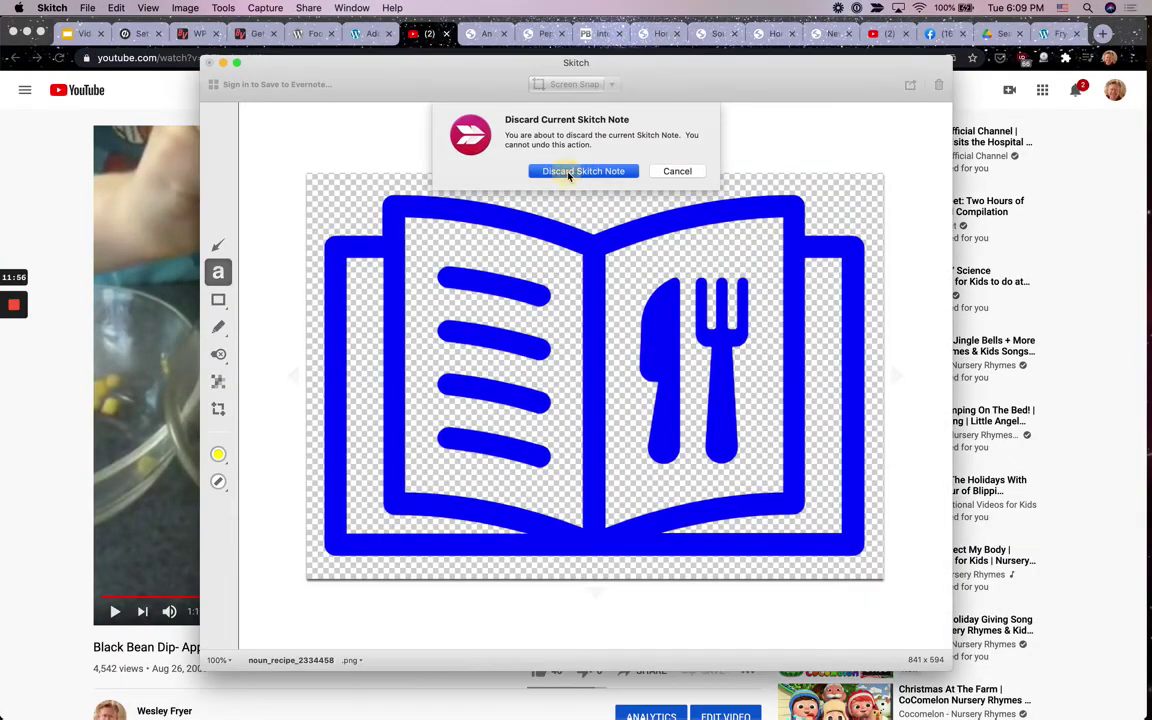
pyautogui.click(512, 152)
pyautogui.moveTo(483, 103); pyautogui.dragTo(324, 112)
# - Export the screen snap to the Desktop as a JPG named "blackbeandip"
pyautogui.click(87, 8)
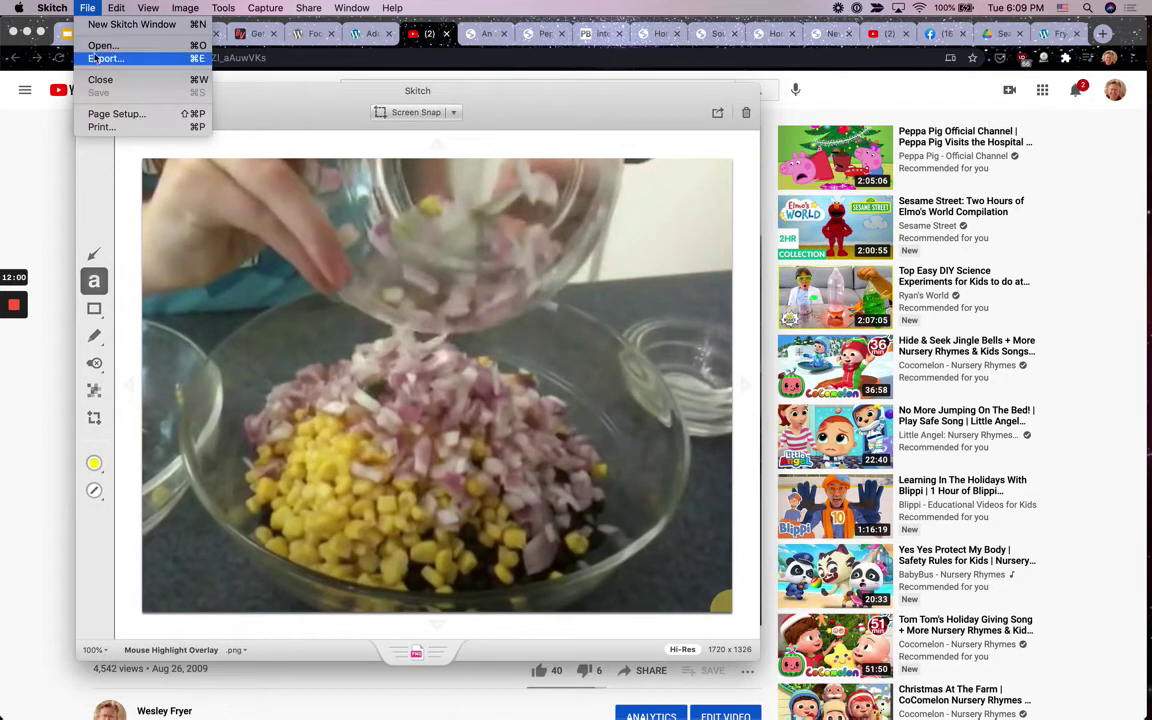
pyautogui.click(97, 59)
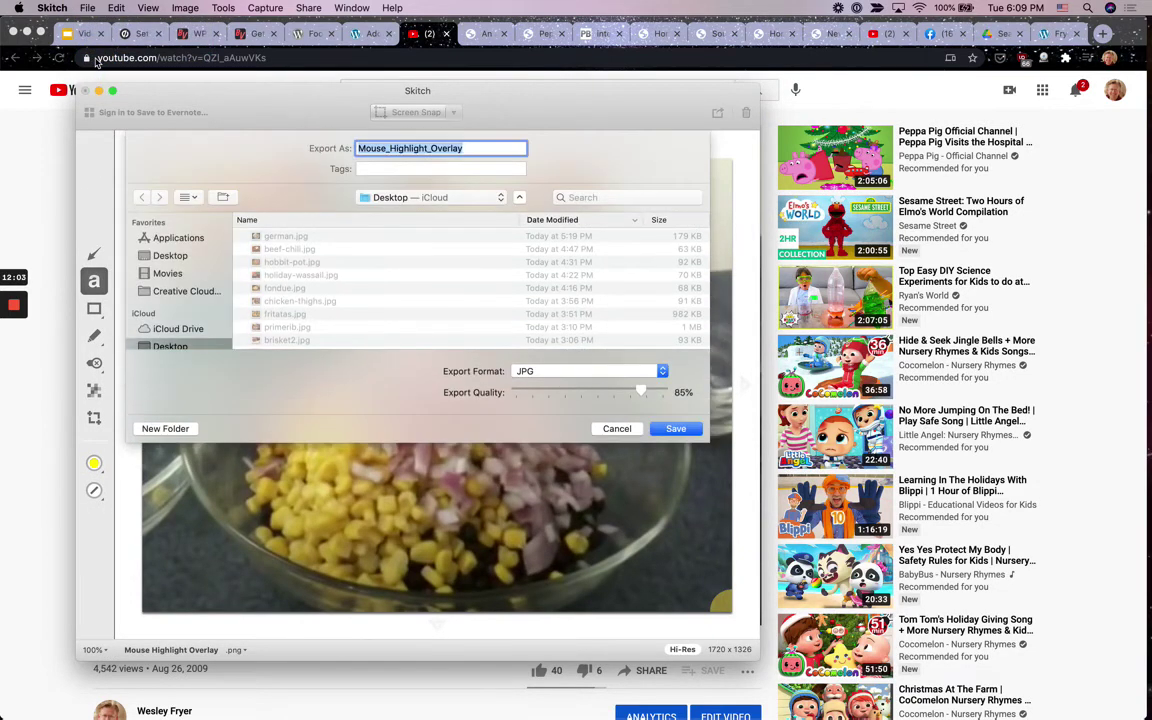
pyautogui.write('be')
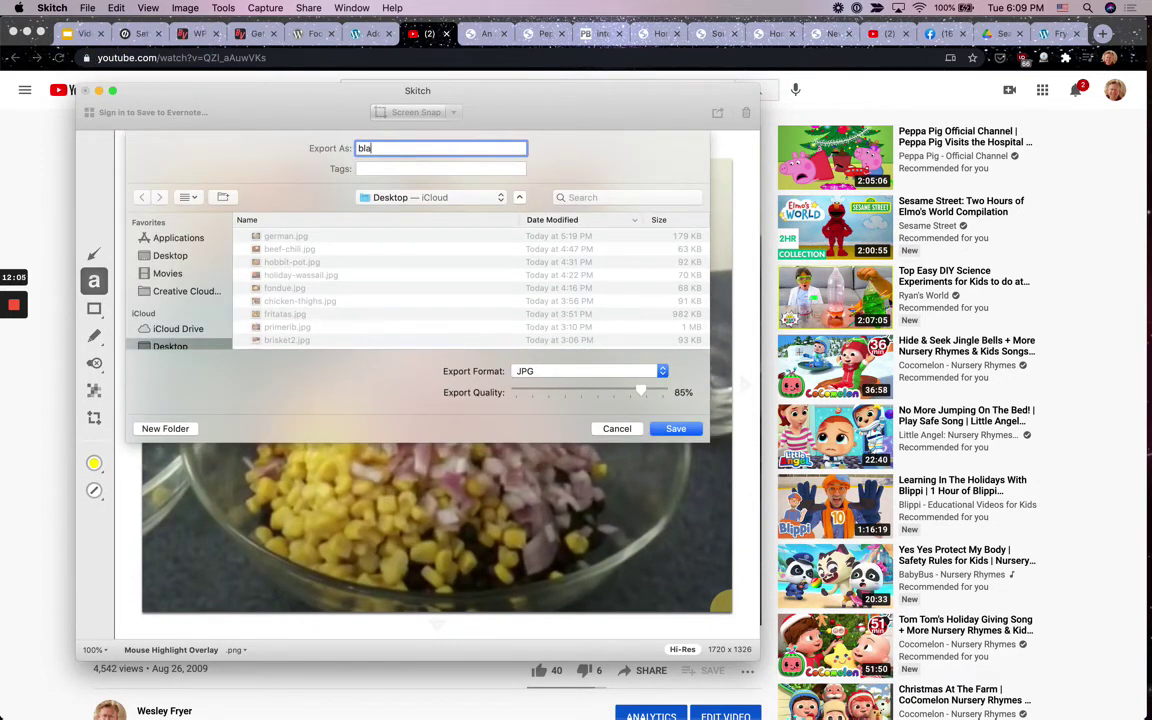
pyautogui.write('ackbeandip')
pyautogui.press('Return')
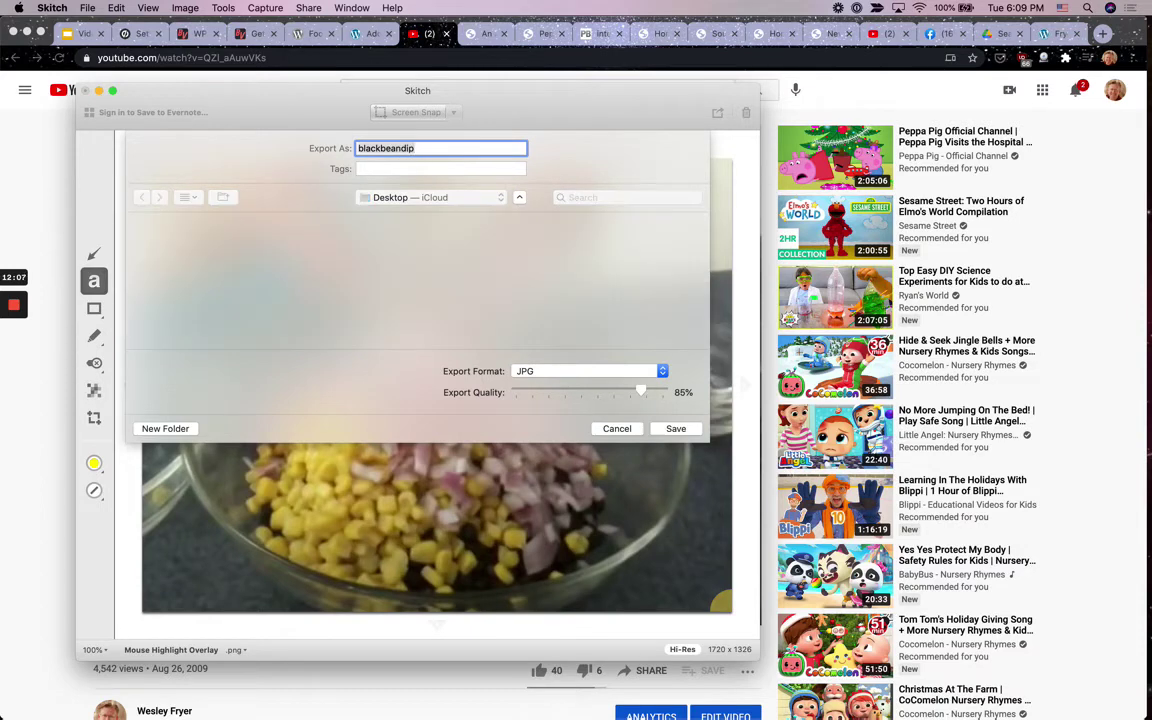
# - Return to the WordPress post in Chrome and upload blackbeandip.jpg from the Desktop for the featured image
pyautogui.click(57, 147)
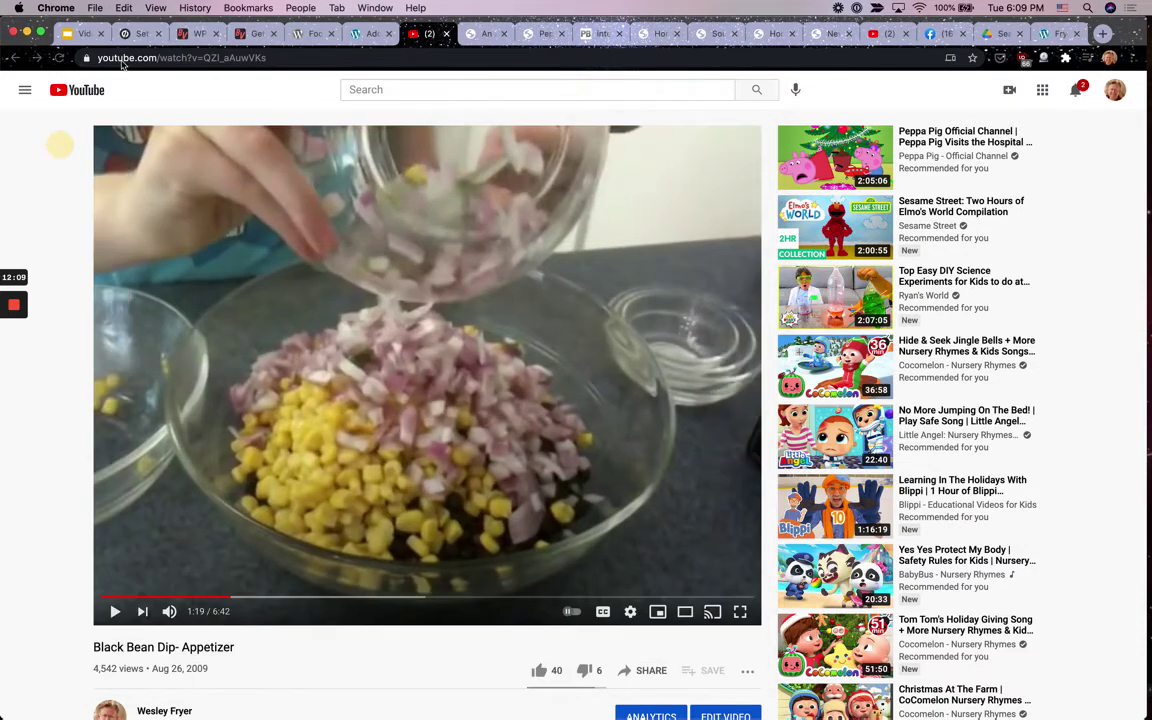
pyautogui.click(112, 58)
pyautogui.click(355, 33)
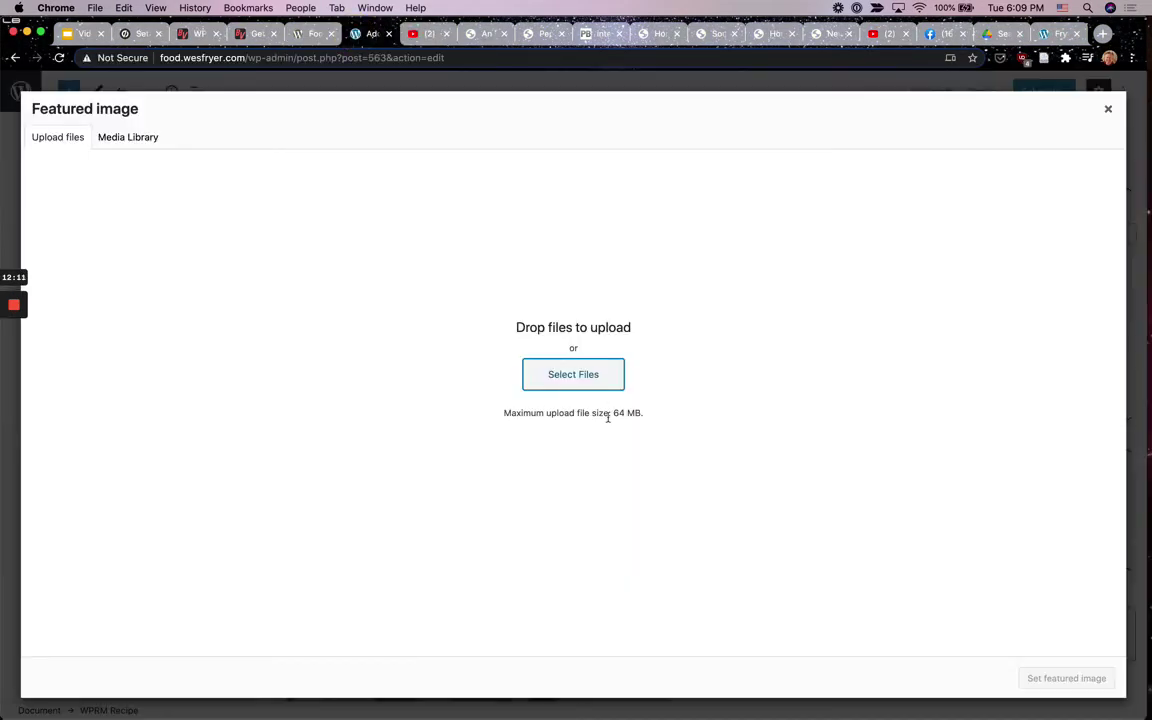
pyautogui.click(569, 374)
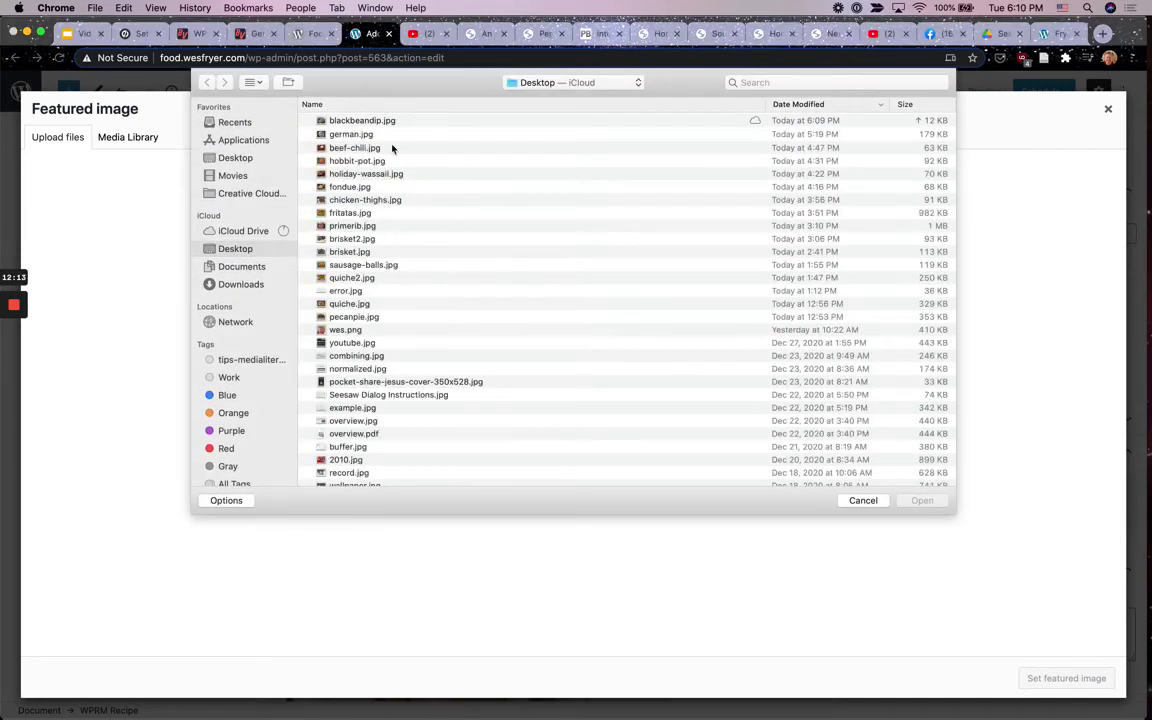
pyautogui.rightClick(376, 122)
pyautogui.click(374, 121)
pyautogui.doubleClick(372, 121)
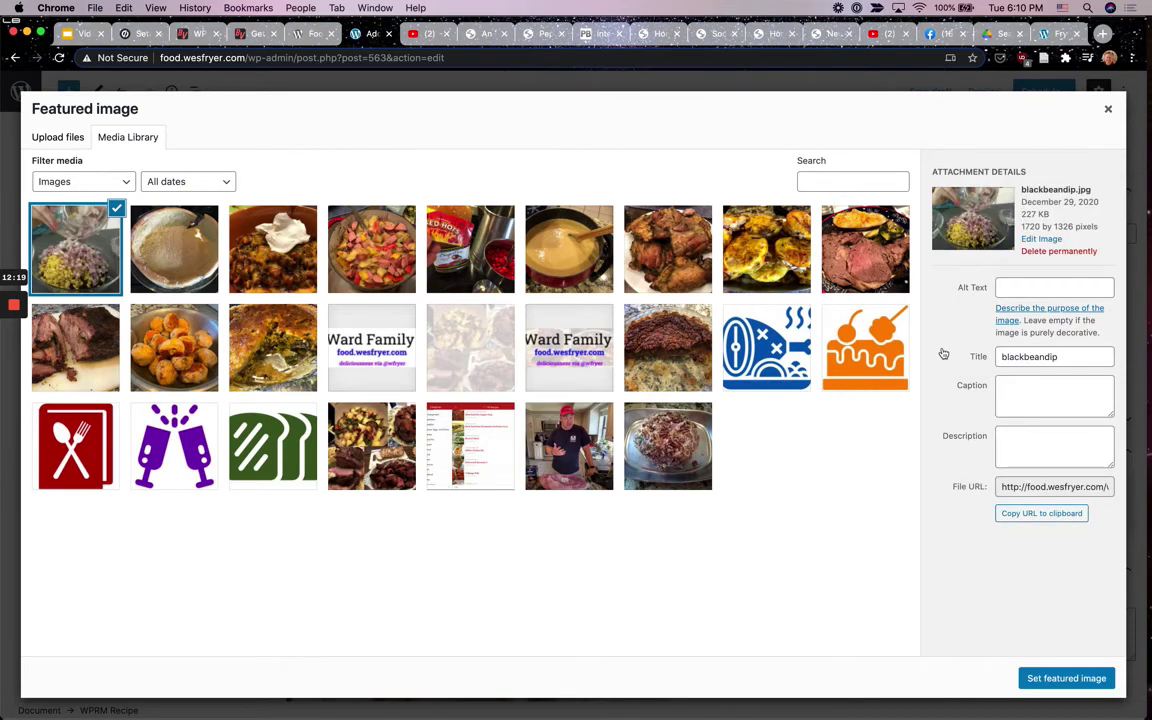
# - Give the uploaded image the title and alt text "Black Bean Dip" and set it as the featured image
pyautogui.doubleClick(1020, 360)
pyautogui.write('Bla')
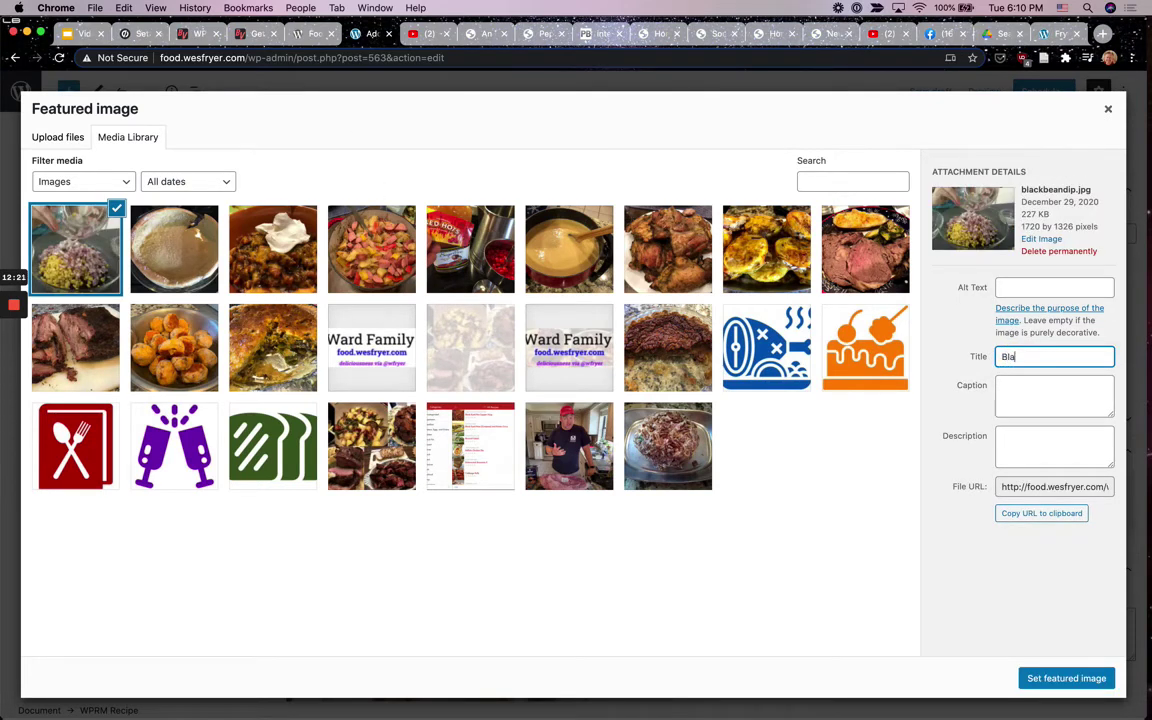
pyautogui.write('ck Bean Dip')
pyautogui.press('super+a')
pyautogui.press('super+c')
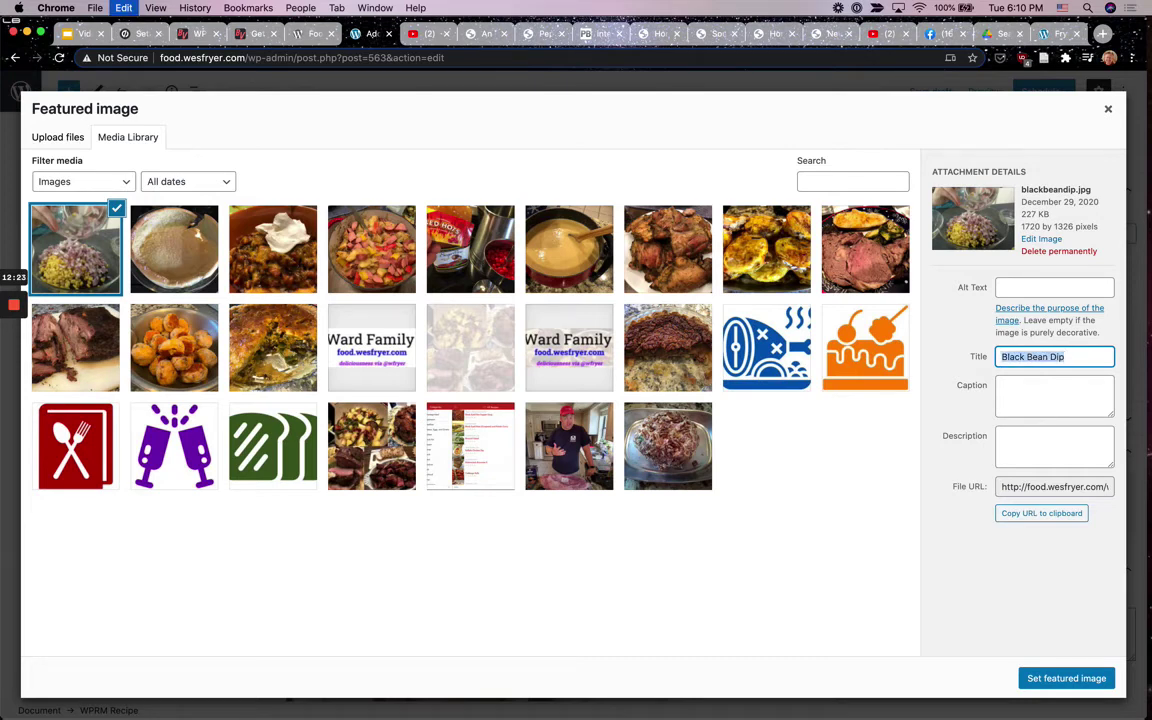
pyautogui.click(1020, 287)
pyautogui.press('super+v')
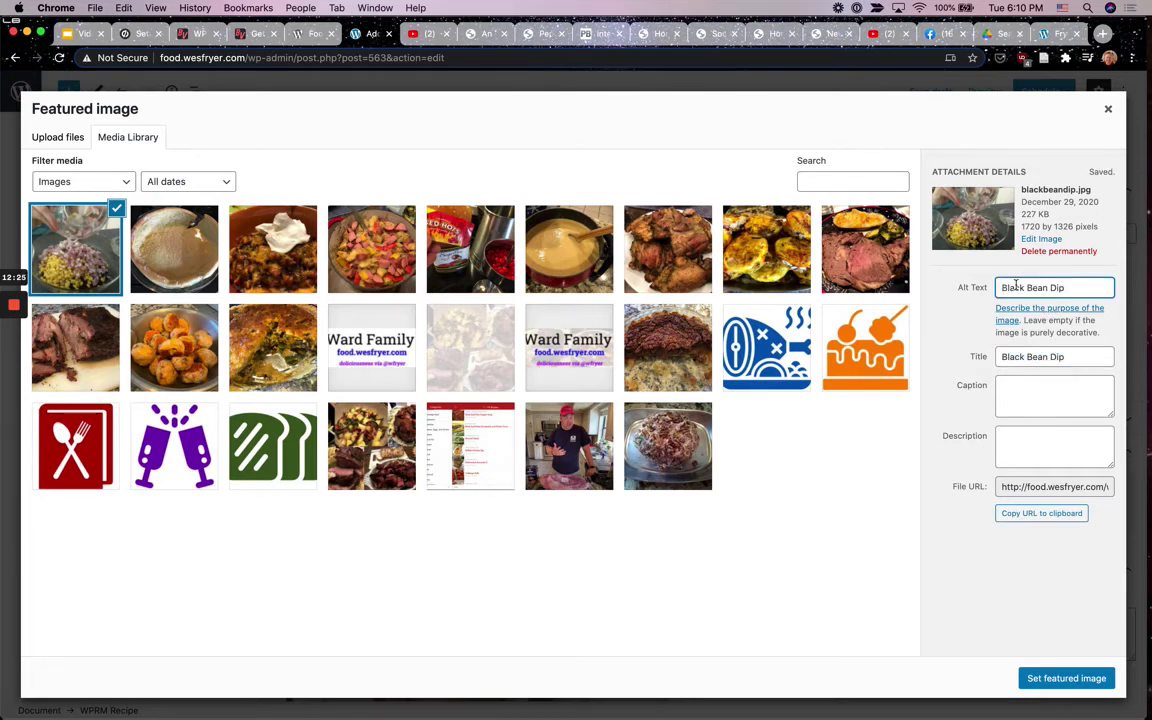
pyautogui.click(1059, 679)
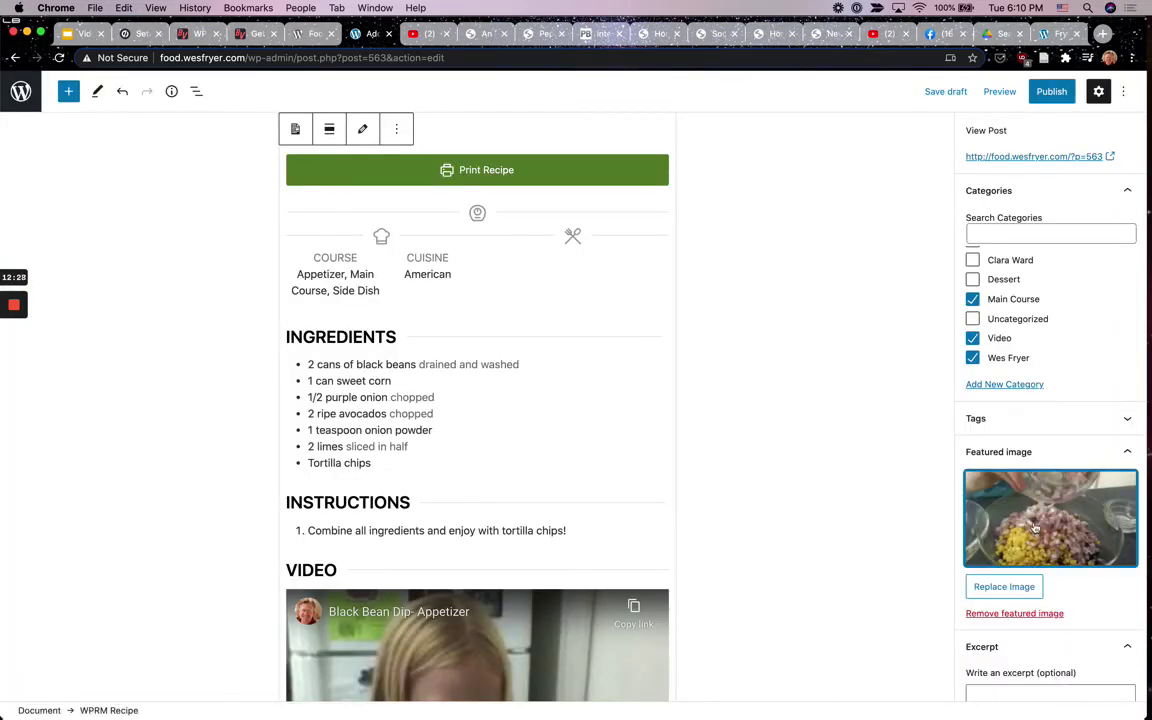
# - Review the post and its settings, publish it immediately with public visibility, and view the live Black Bean Dip post
pyautogui.scroll(-1, 885, 463)
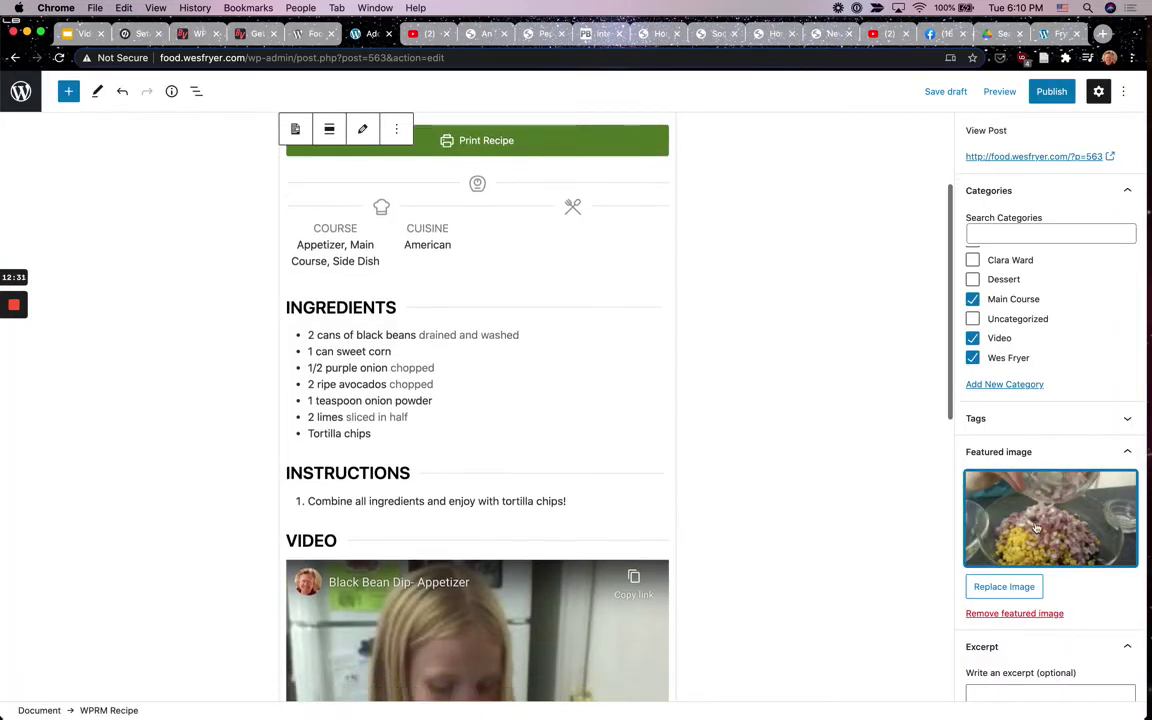
pyautogui.scroll(-4, 1020, 520)
pyautogui.scroll(10, 1041, 526)
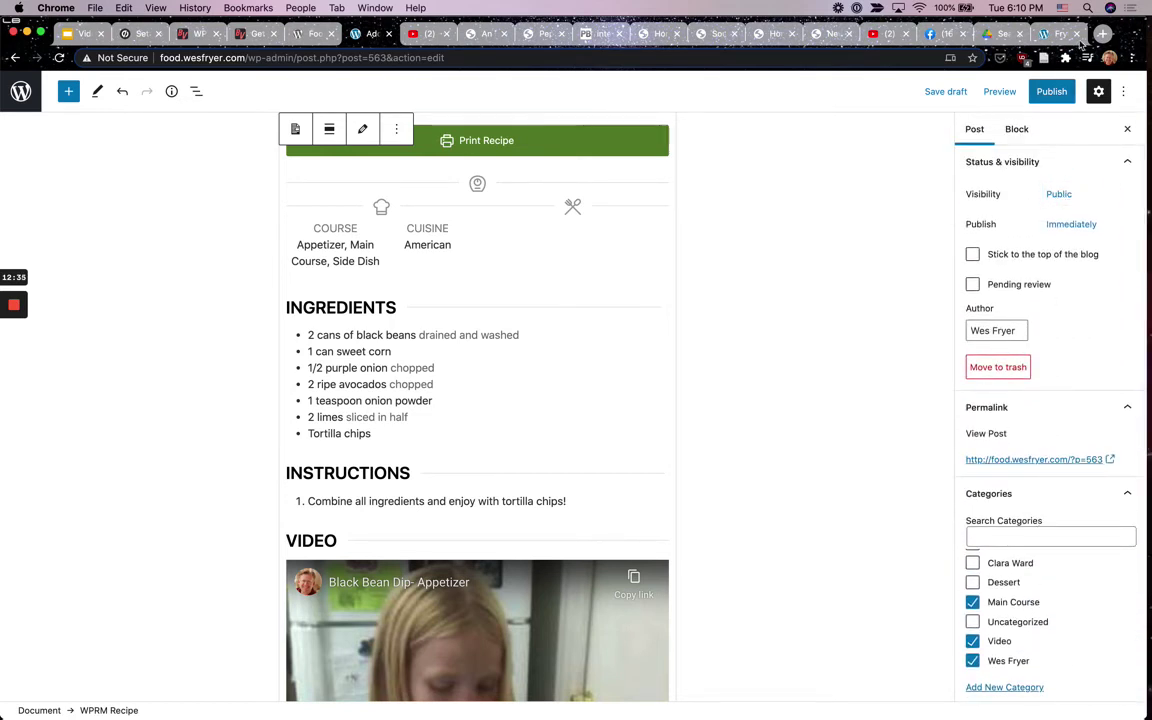
pyautogui.click(1051, 92)
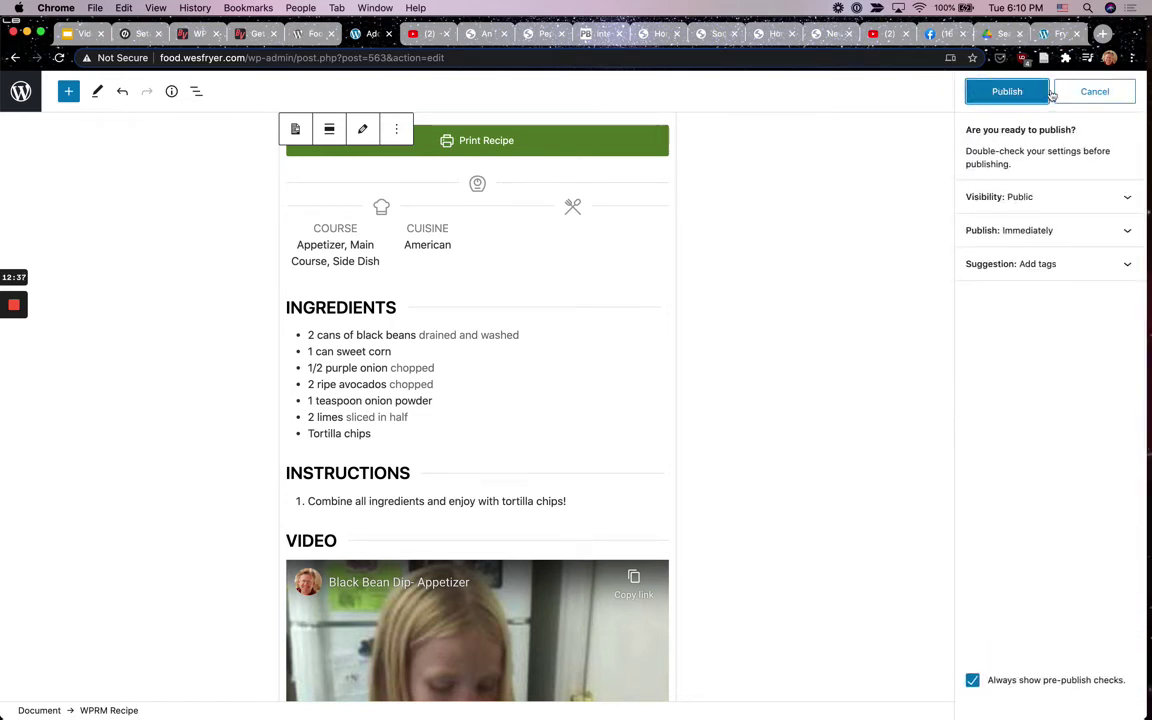
pyautogui.click(1036, 93)
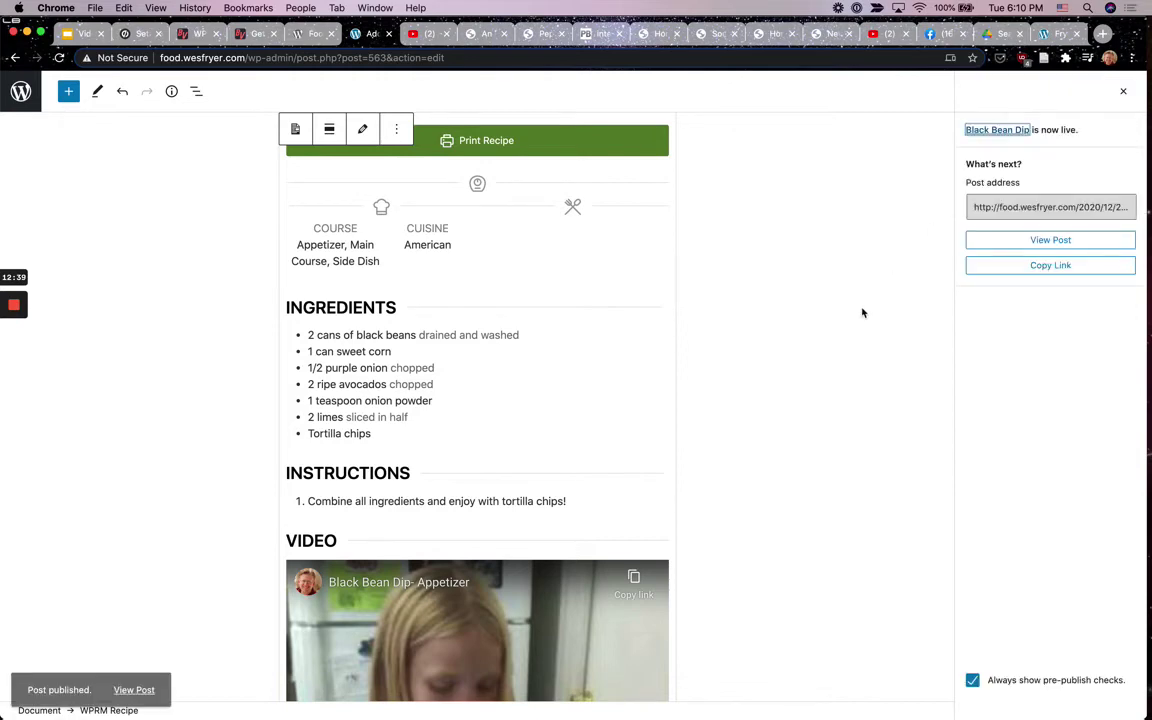
pyautogui.click(135, 675)
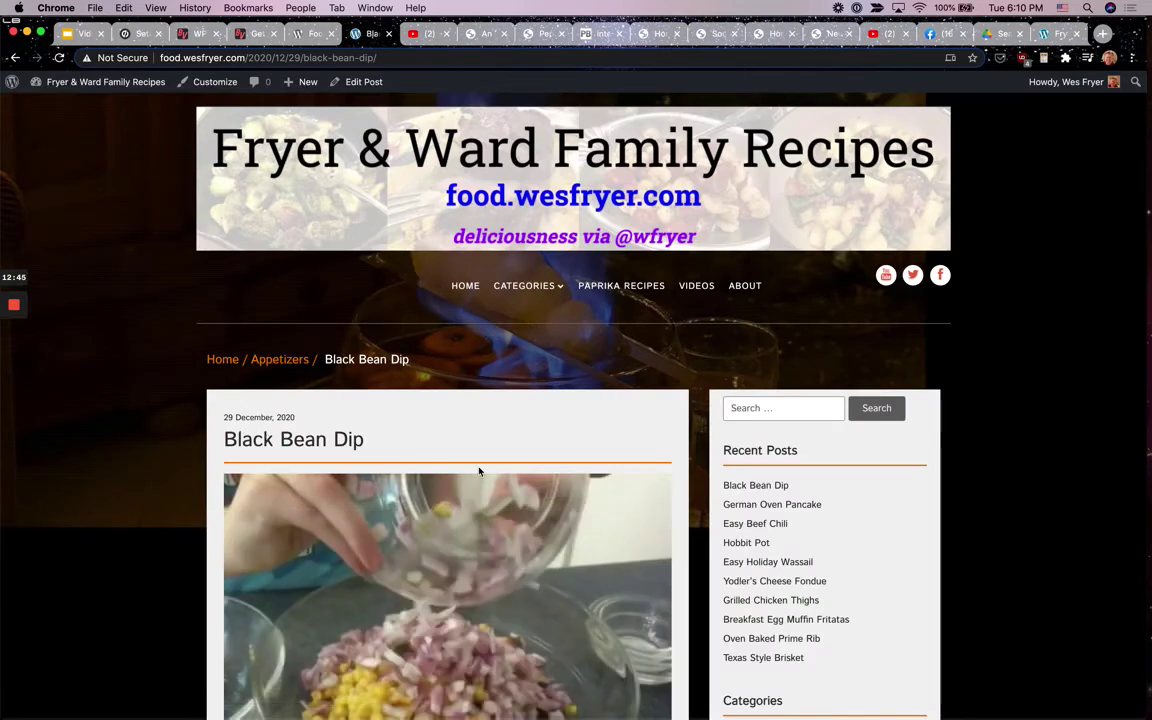
# - Review the published Black Bean Dip post, including its featured image, categories, recipe card and embedded video
pyautogui.scroll(-3, 479, 471)
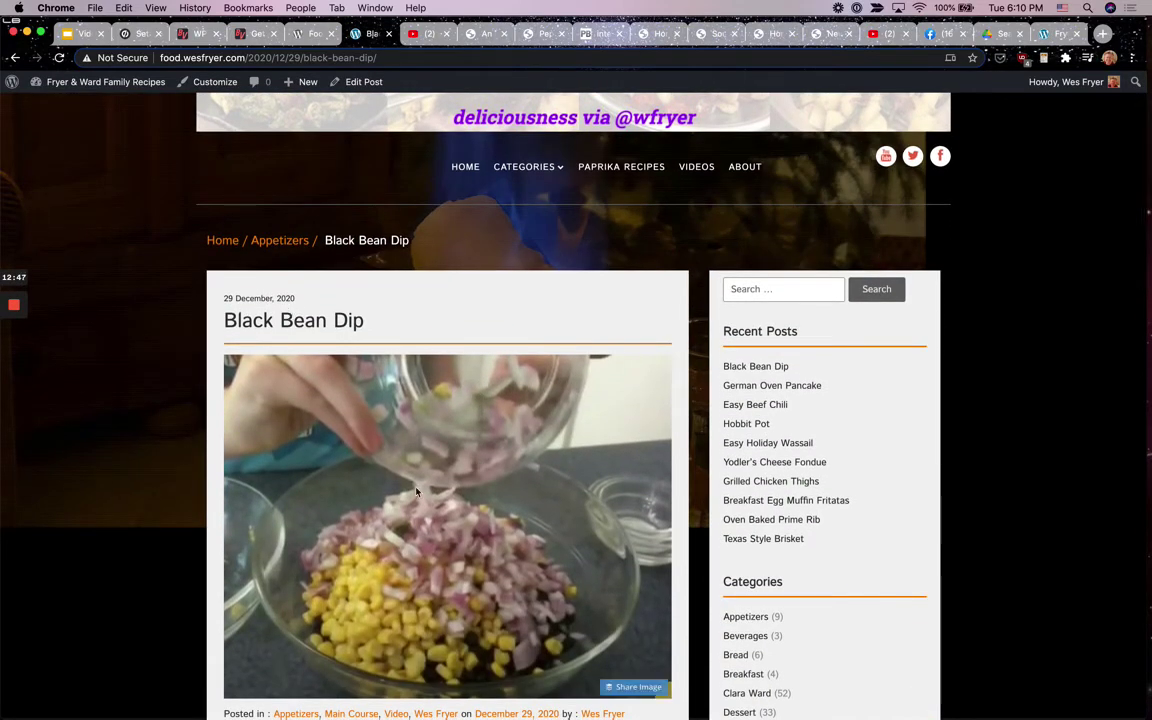
pyautogui.scroll(-3, 425, 440)
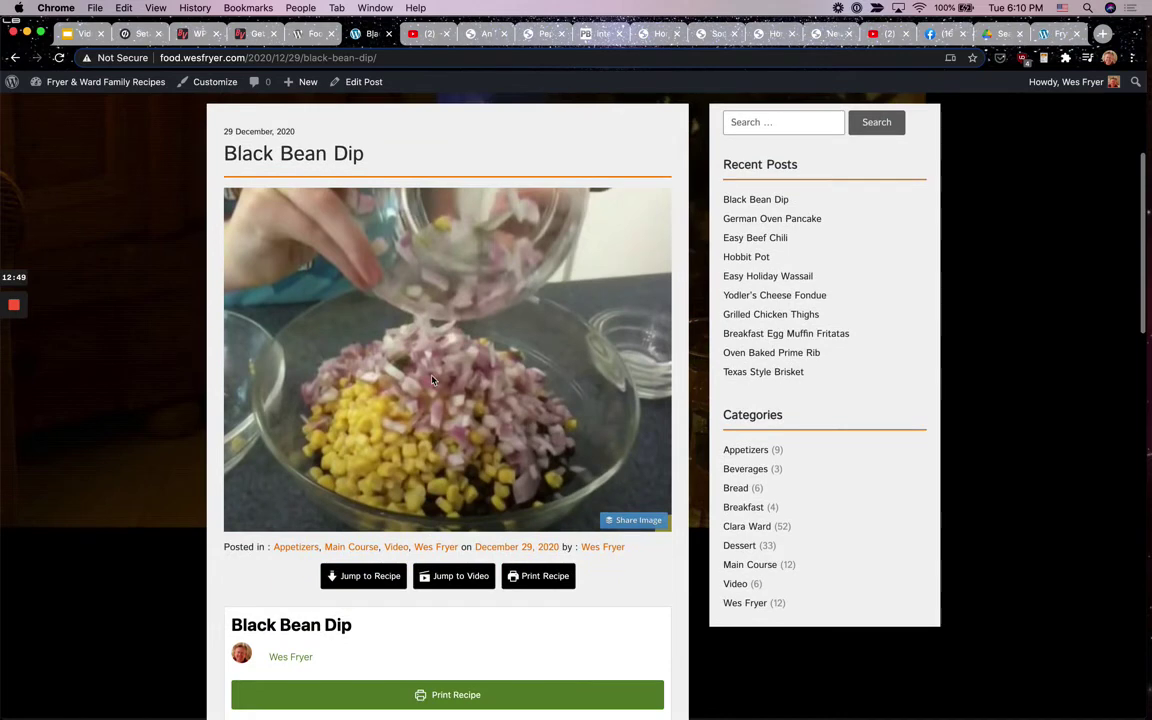
pyautogui.scroll(-8, 432, 379)
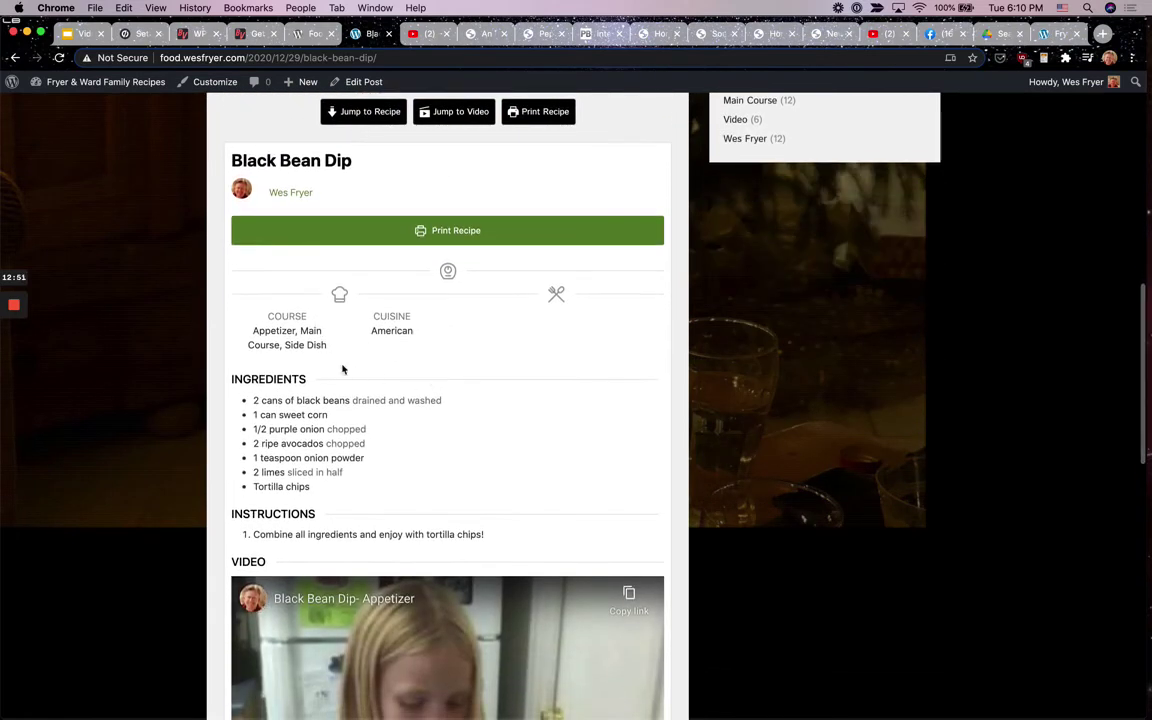
pyautogui.scroll(-5, 342, 370)
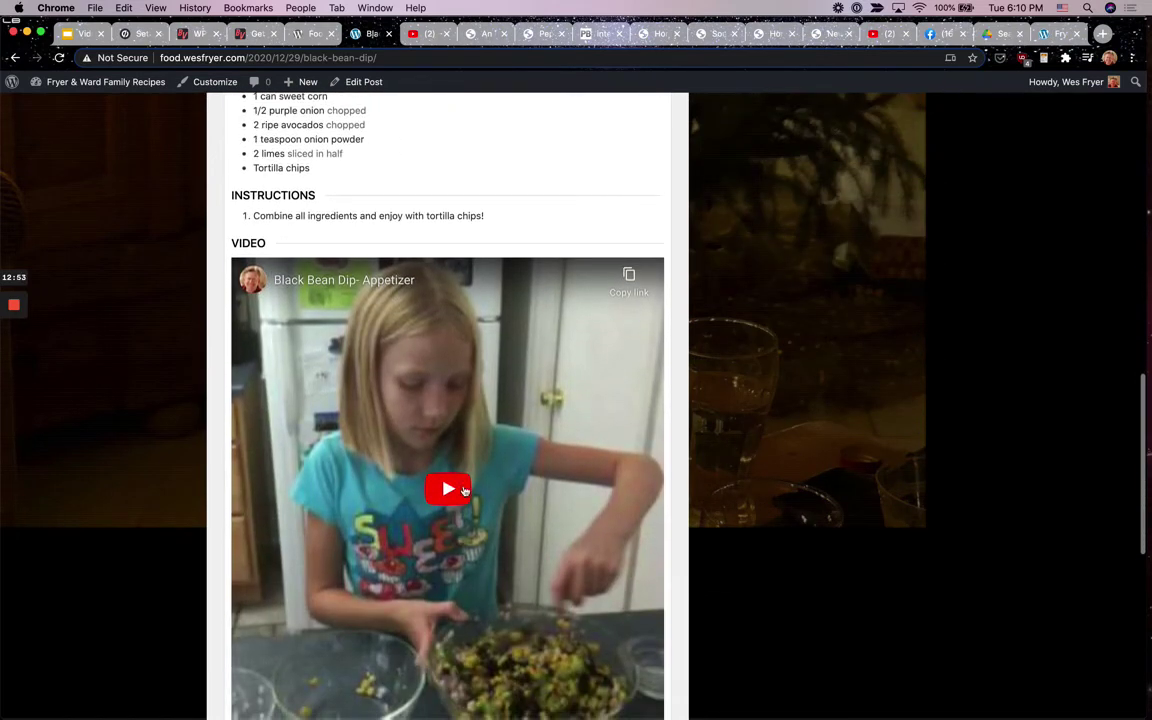
pyautogui.scroll(-5, 452, 490)
pyautogui.press('Home')
# - Go to the recipe site's home page and examine the recipe grid, recent posts and category list
pyautogui.click(226, 361)
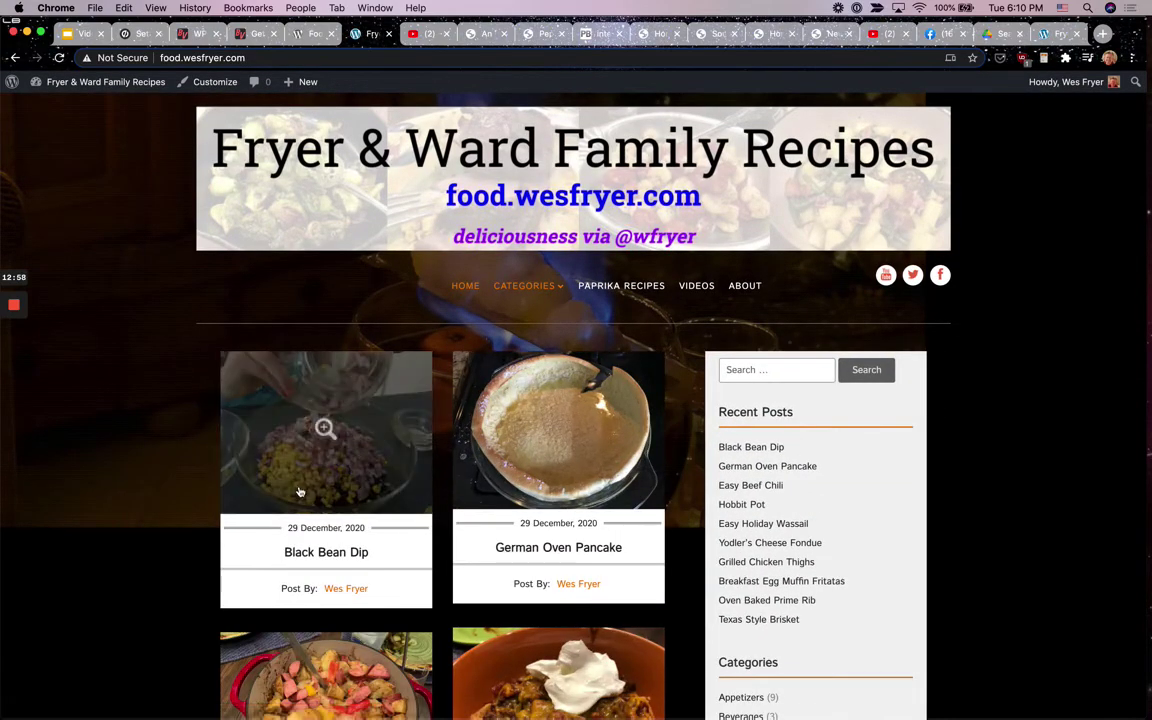
pyautogui.scroll(-2, 134, 499)
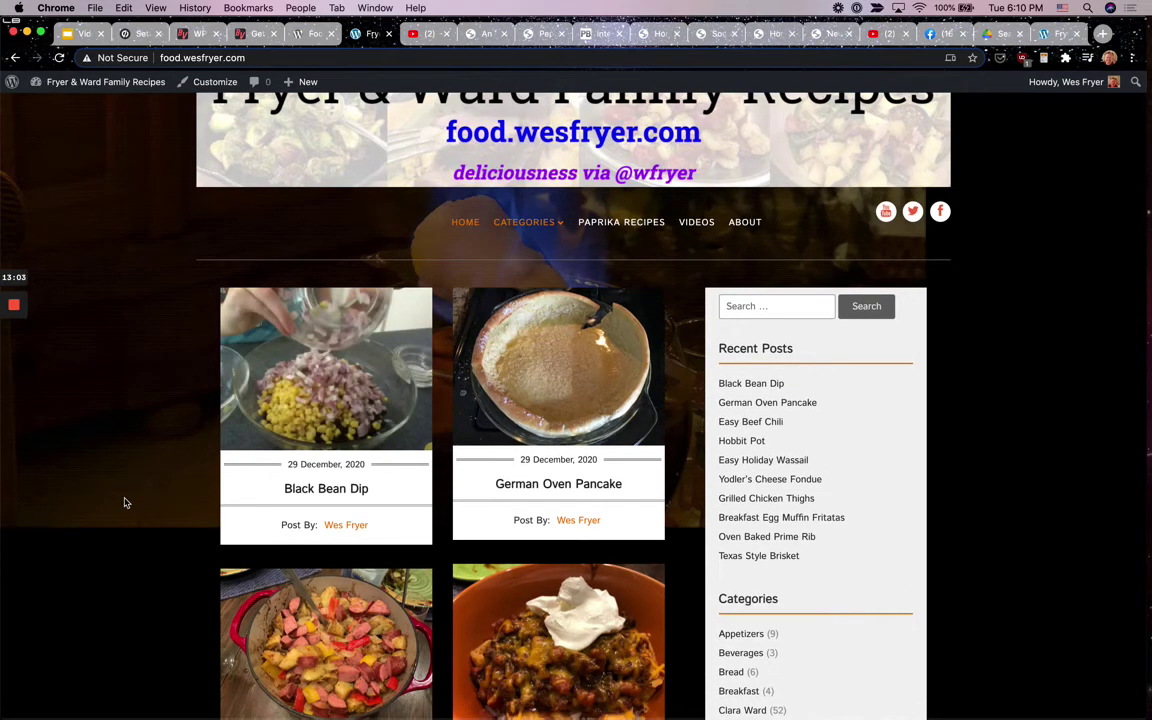
pyautogui.scroll(-2, 124, 502)
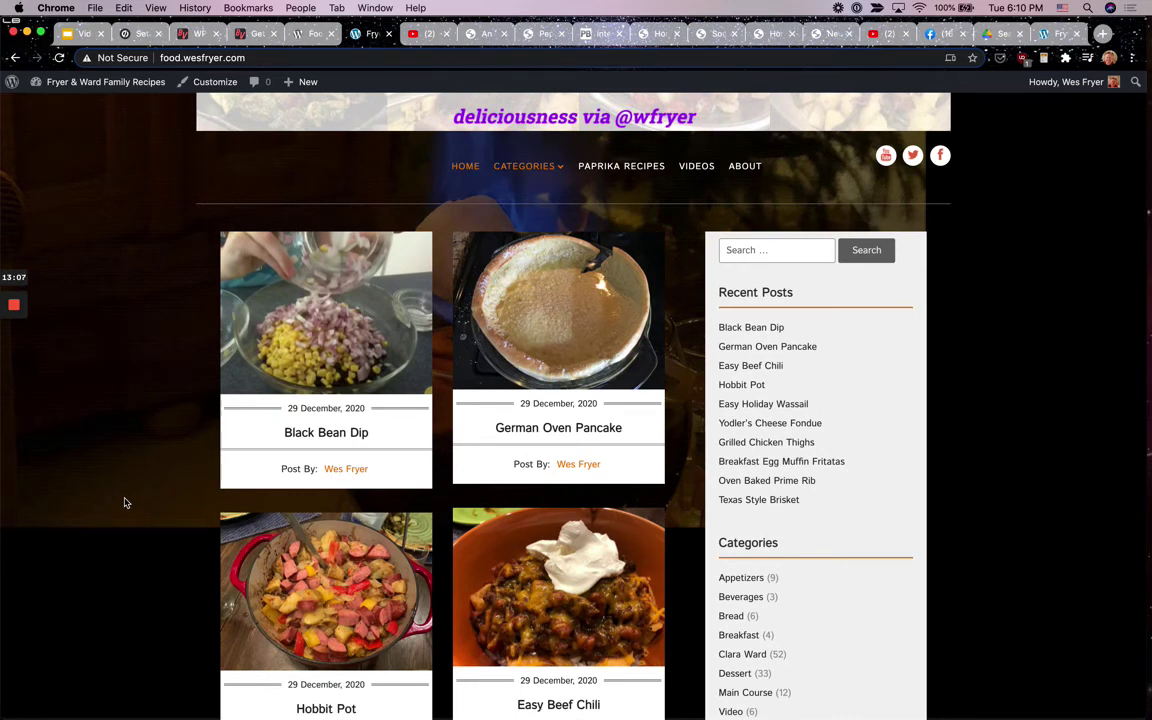
pyautogui.scroll(2, 124, 502)
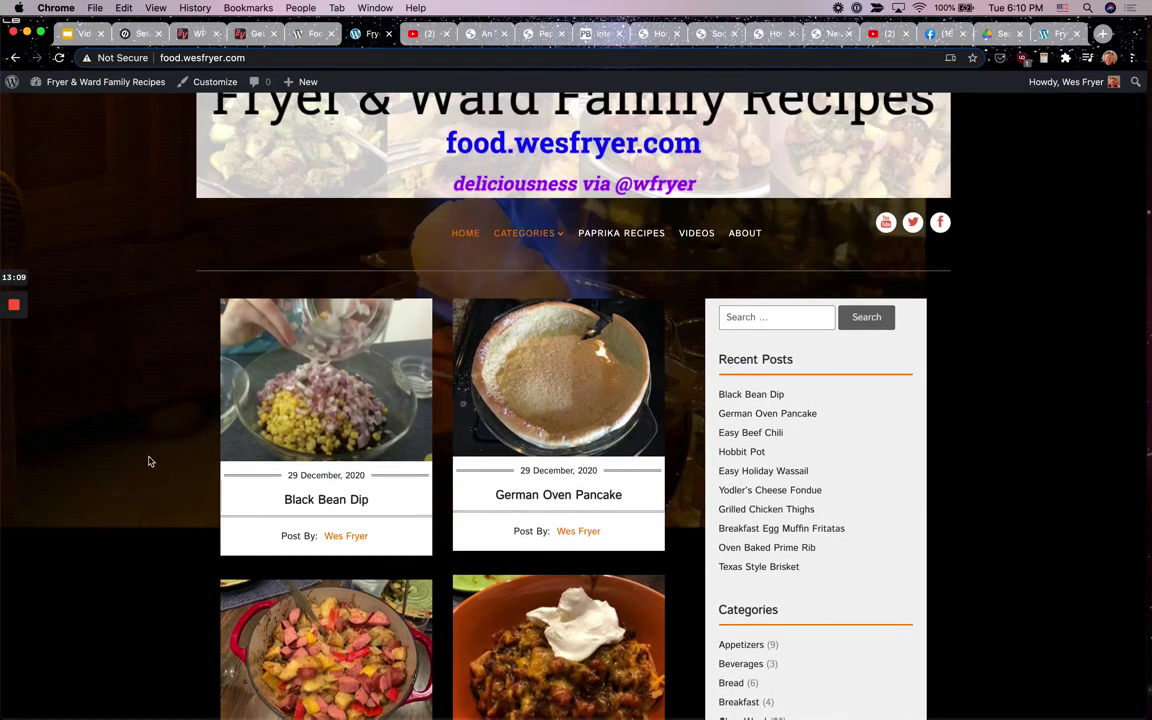
pyautogui.scroll(-5, 1088, 493)
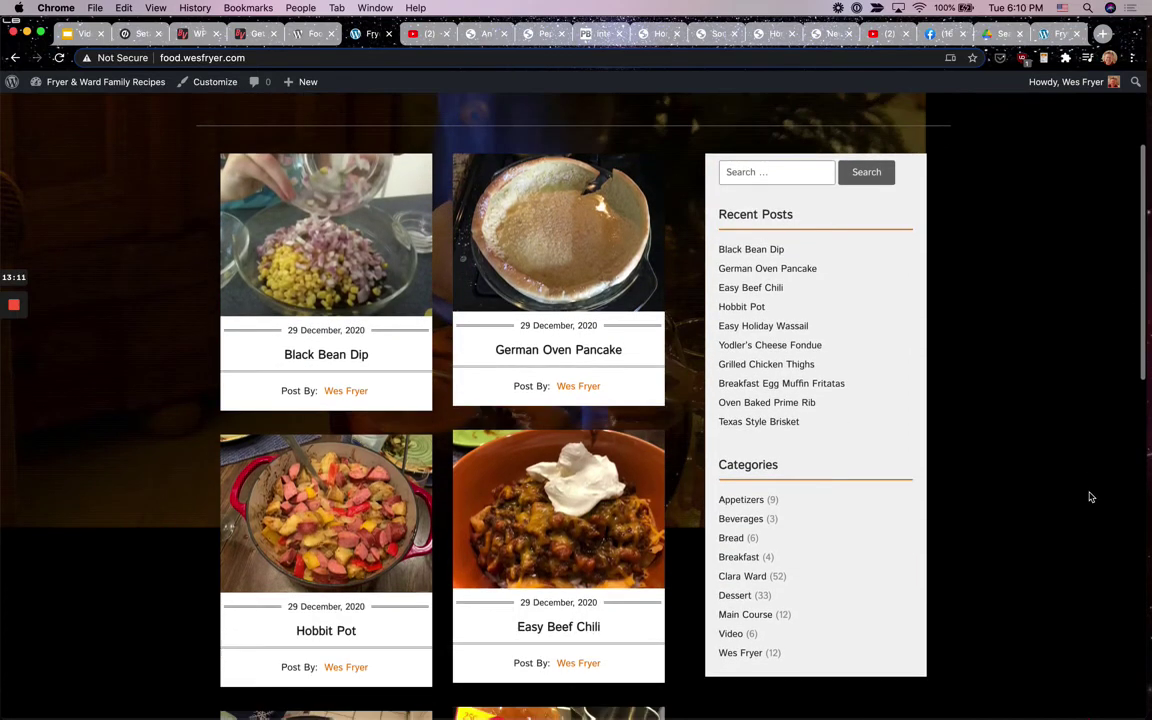
pyautogui.scroll(-3, 980, 486)
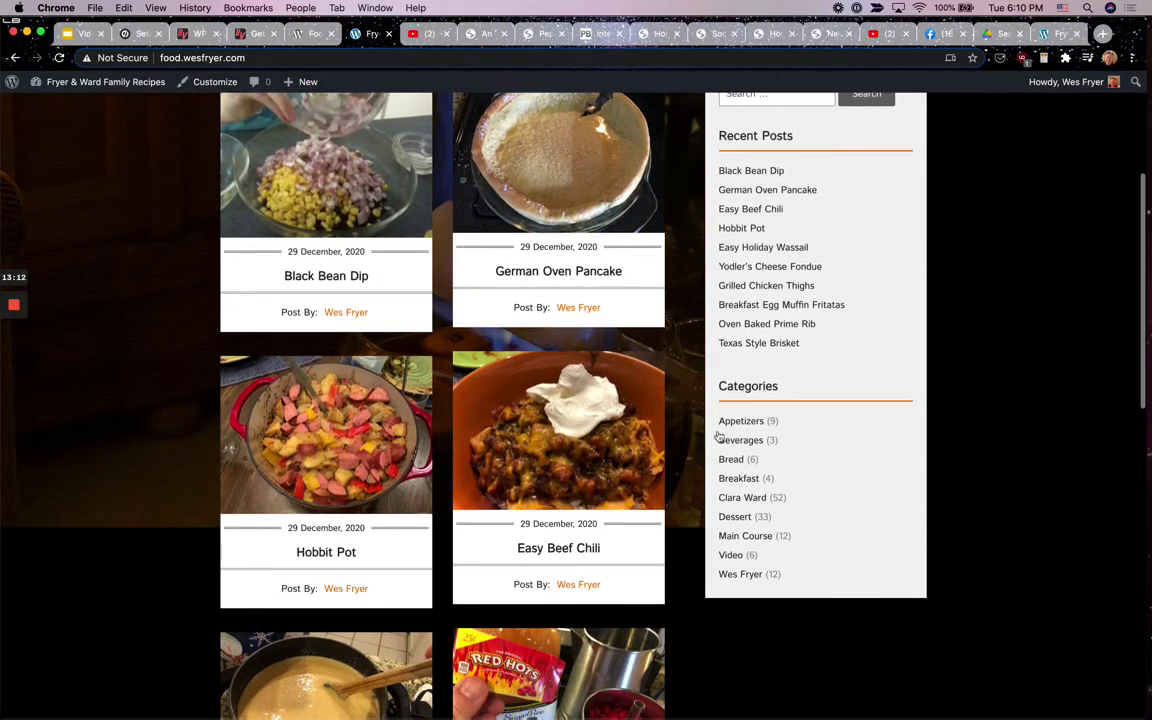
# - Open the Video category archive and browse its recipe posts
pyautogui.click(733, 554)
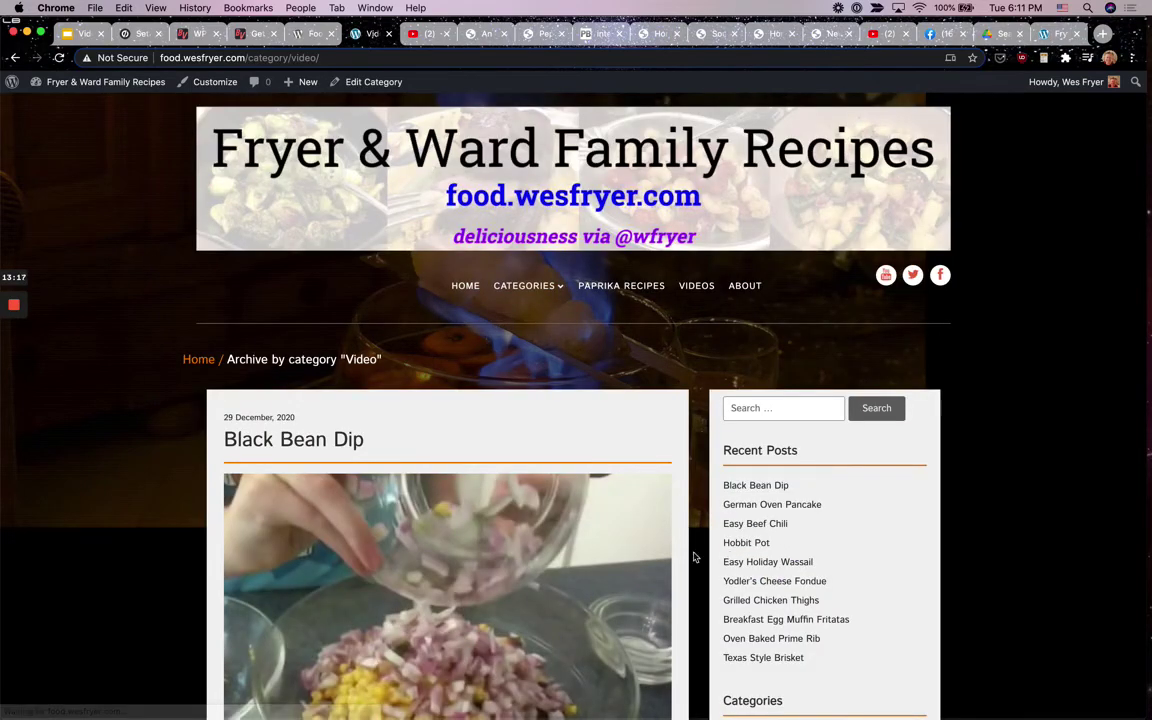
pyautogui.scroll(-20, 695, 557)
pyautogui.scroll(7, 441, 537)
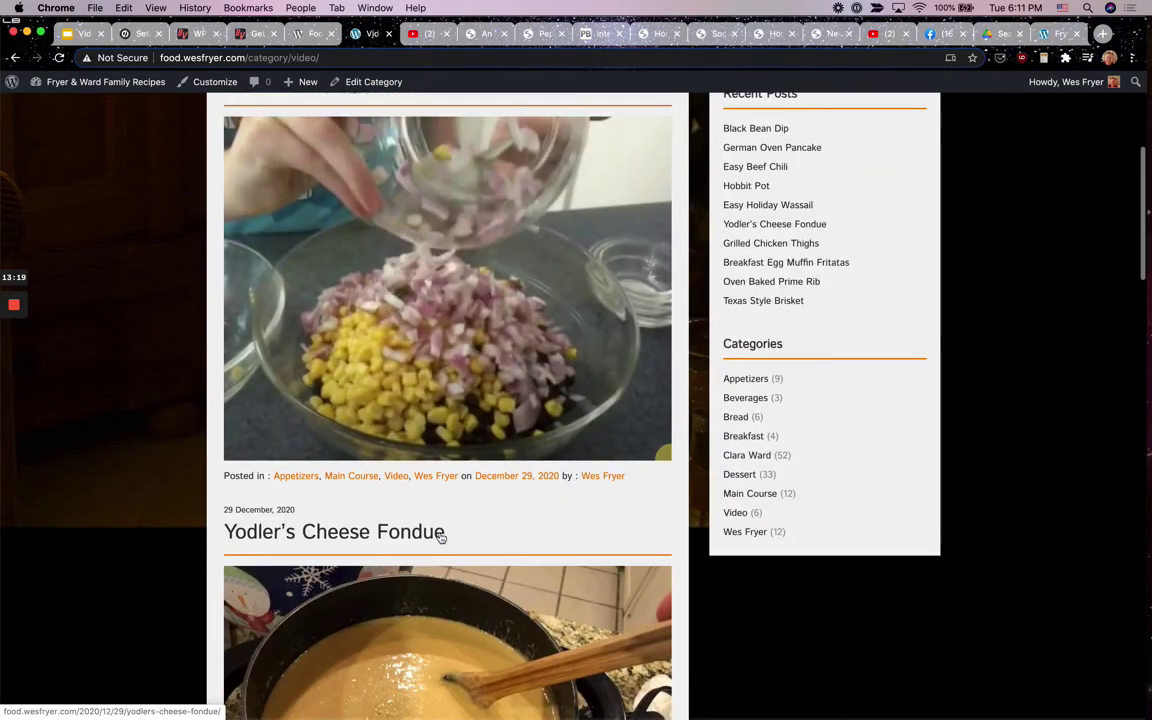
pyautogui.scroll(5, 441, 537)
# - Open the Black Bean Dip post from the archive, look over its categories, and return to the home page
pyautogui.click(431, 476)
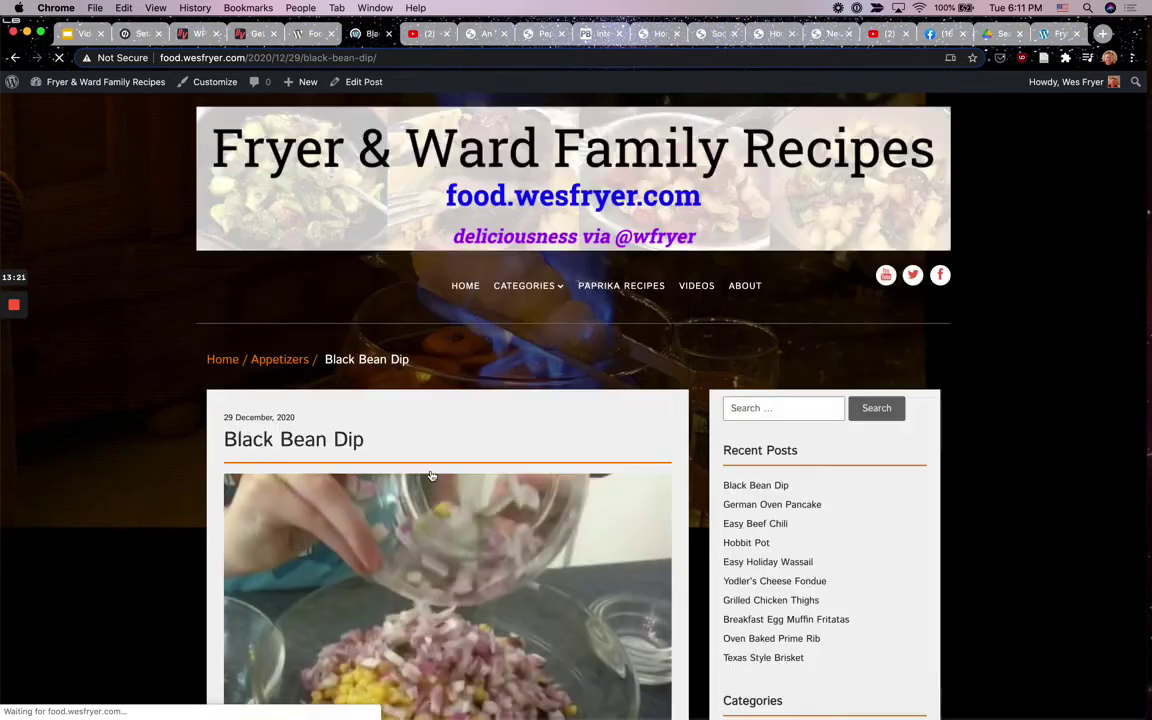
pyautogui.scroll(-9, 795, 496)
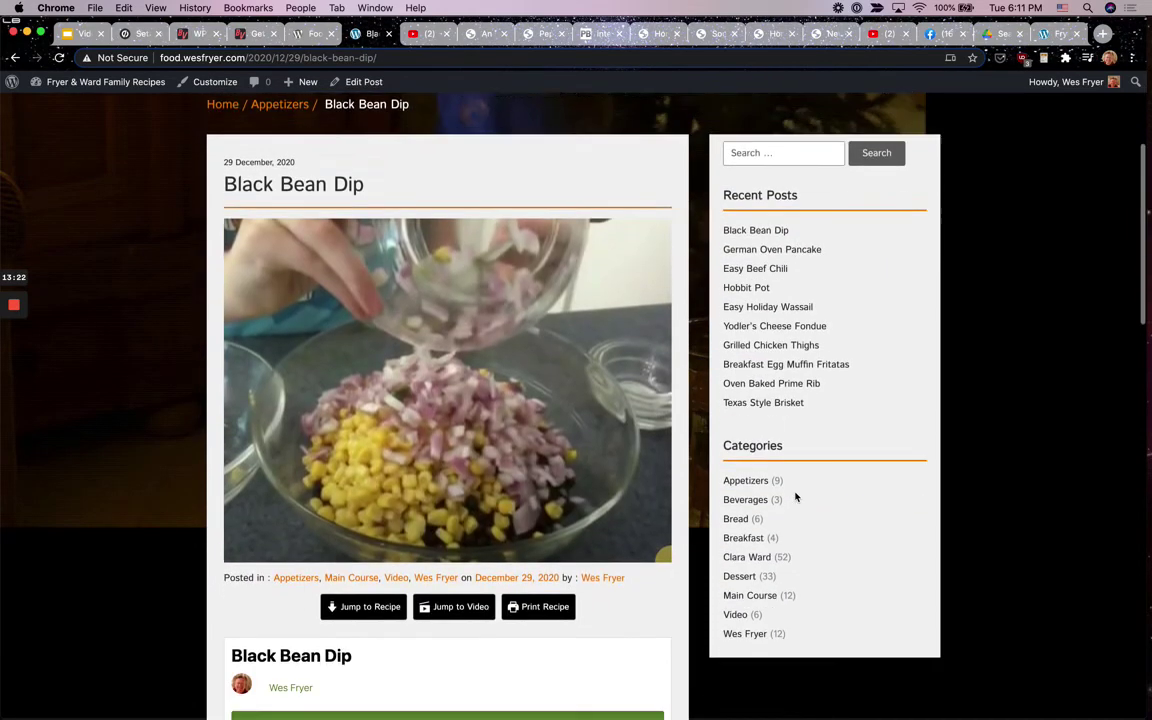
pyautogui.scroll(-2, 796, 497)
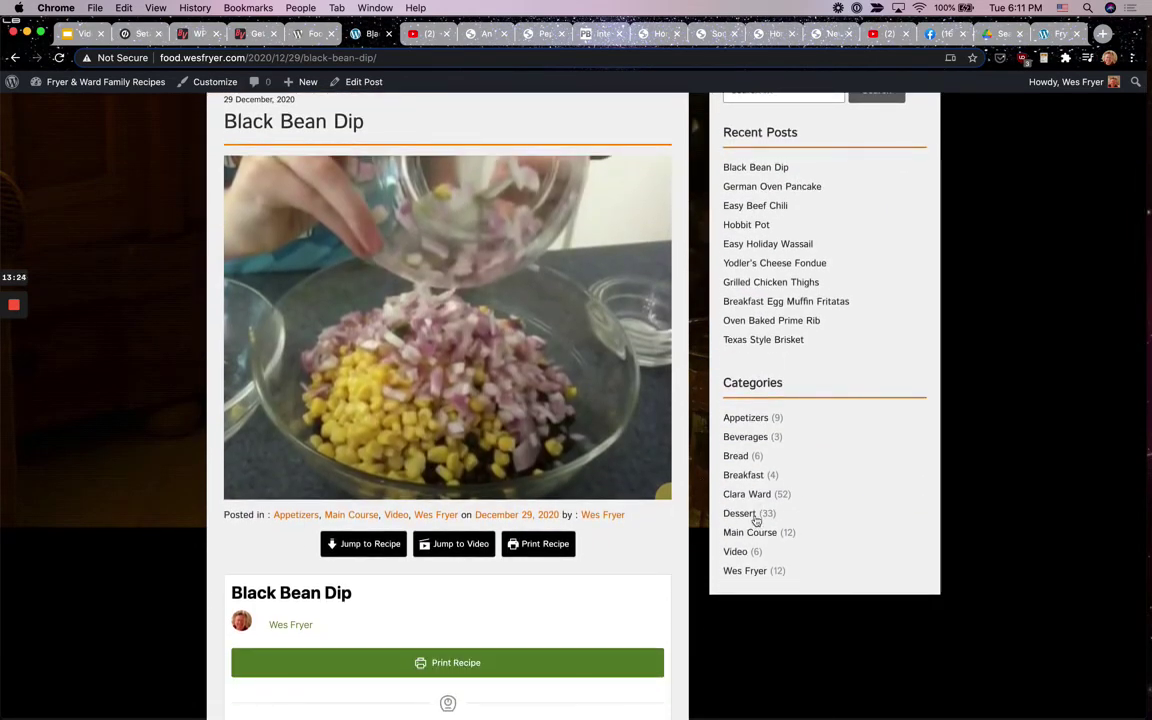
pyautogui.scroll(10, 725, 422)
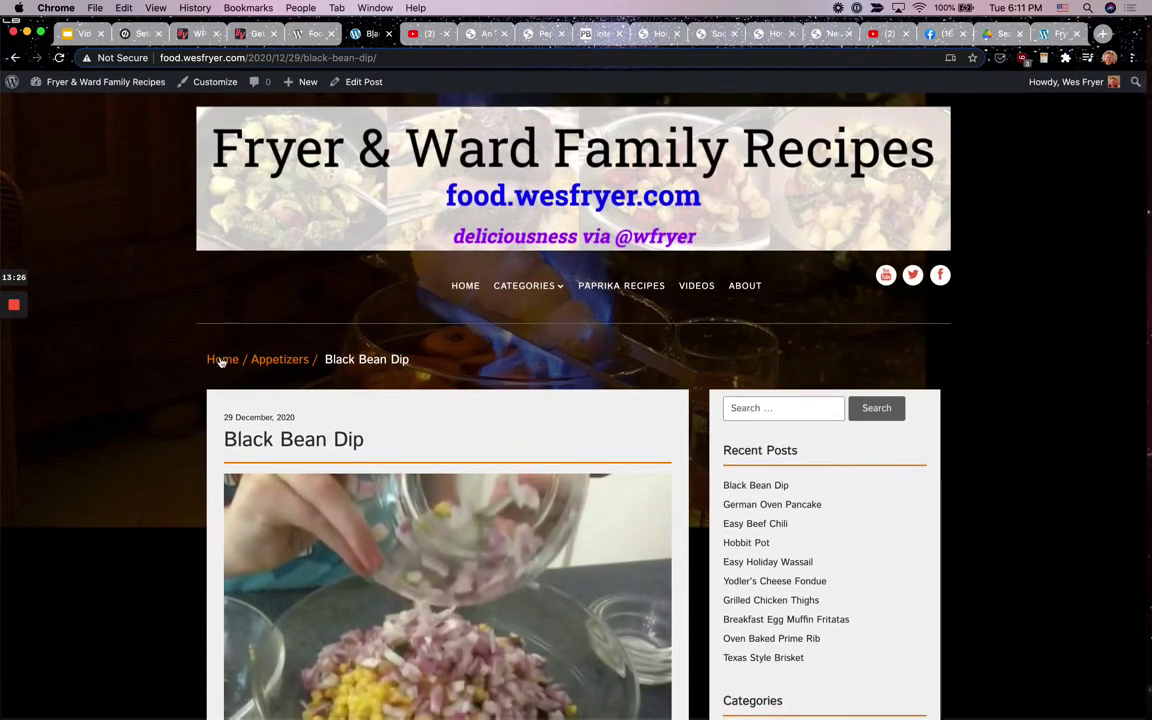
pyautogui.click(222, 359)
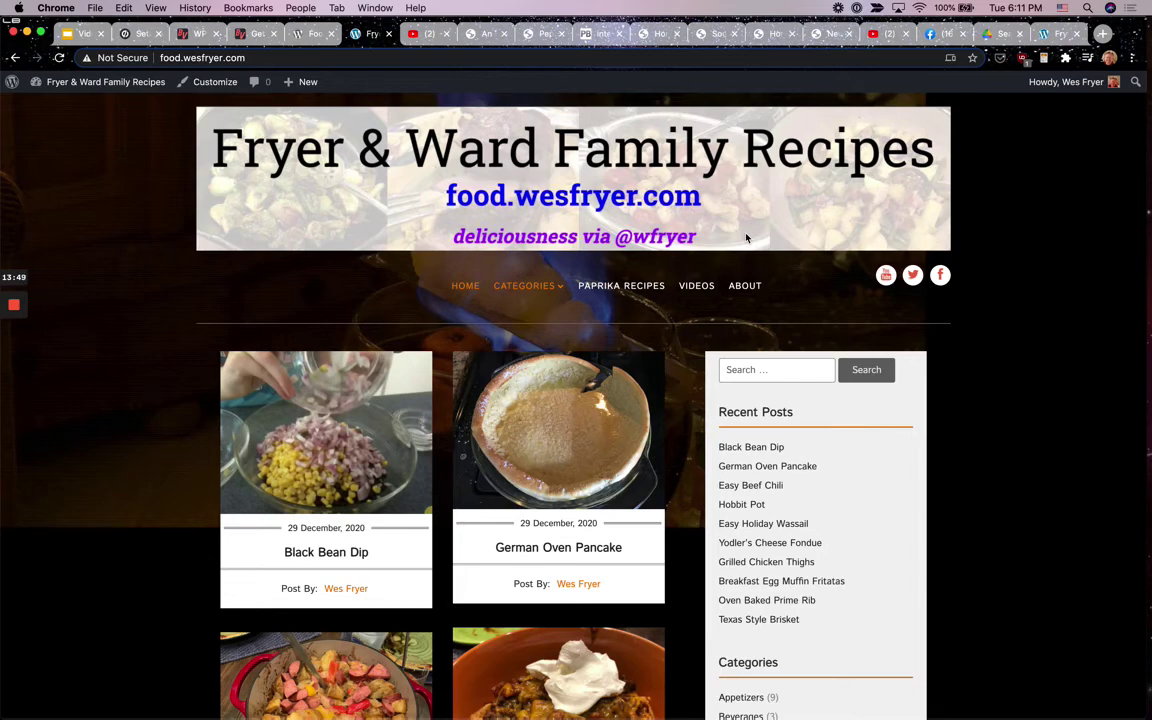
# - Search for "backupbuddy ithemes" in a new browser window, view the BackupBuddy and iThemes Security pages, and close the window
pyautogui.press('super+n')
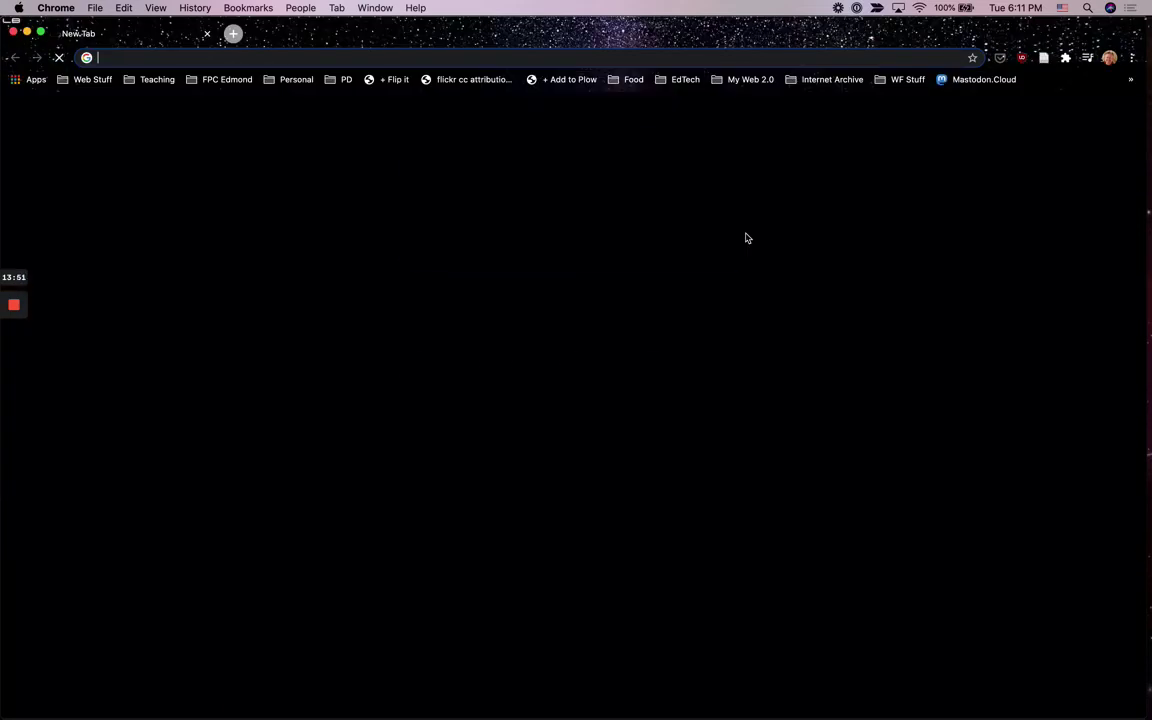
pyautogui.write('back')
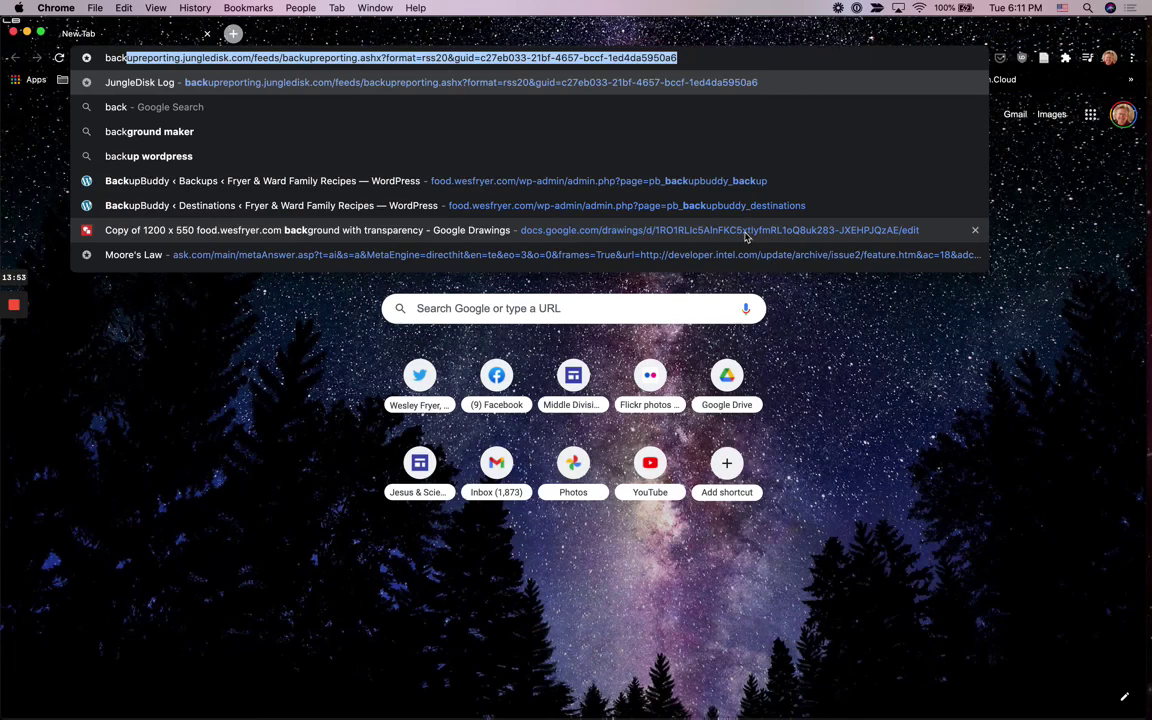
pyautogui.write('upbuddy itheme')
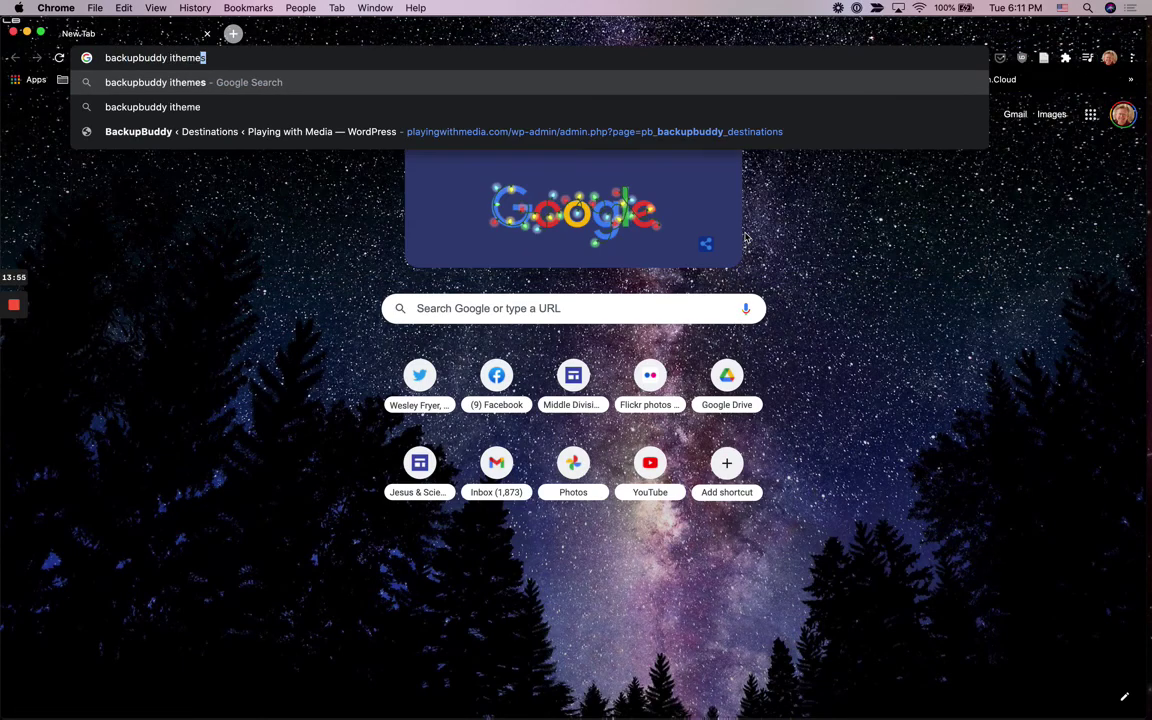
pyautogui.press('Return')
pyautogui.click(228, 215)
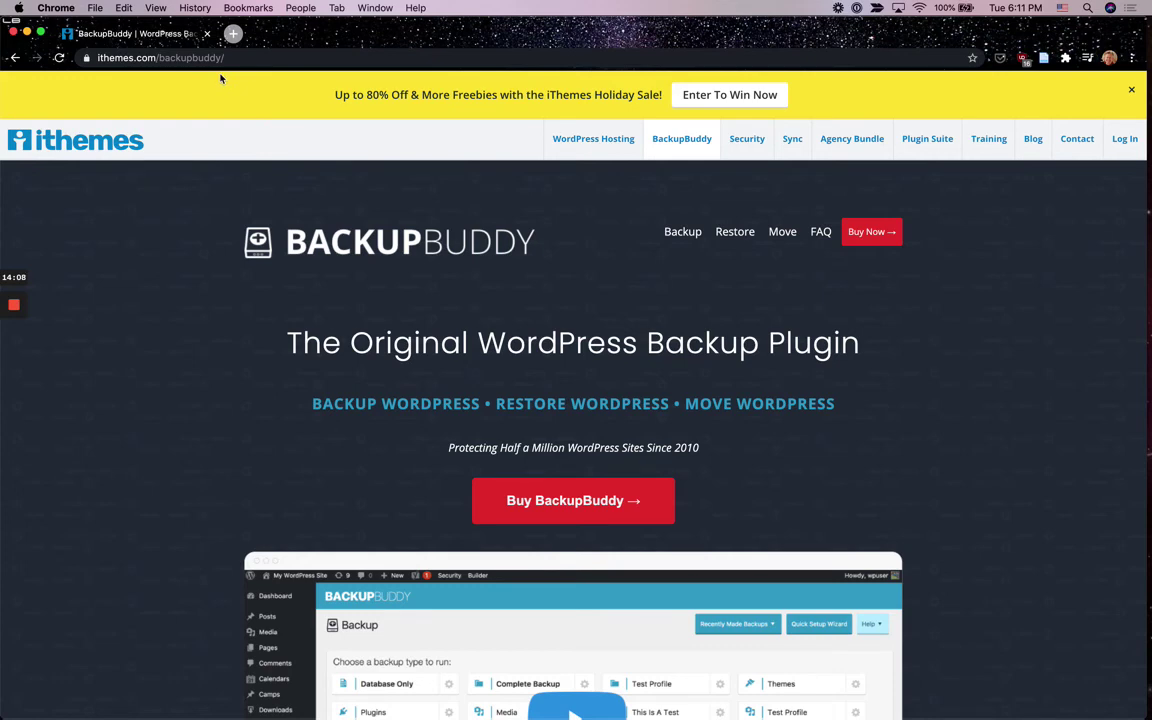
pyautogui.click(746, 145)
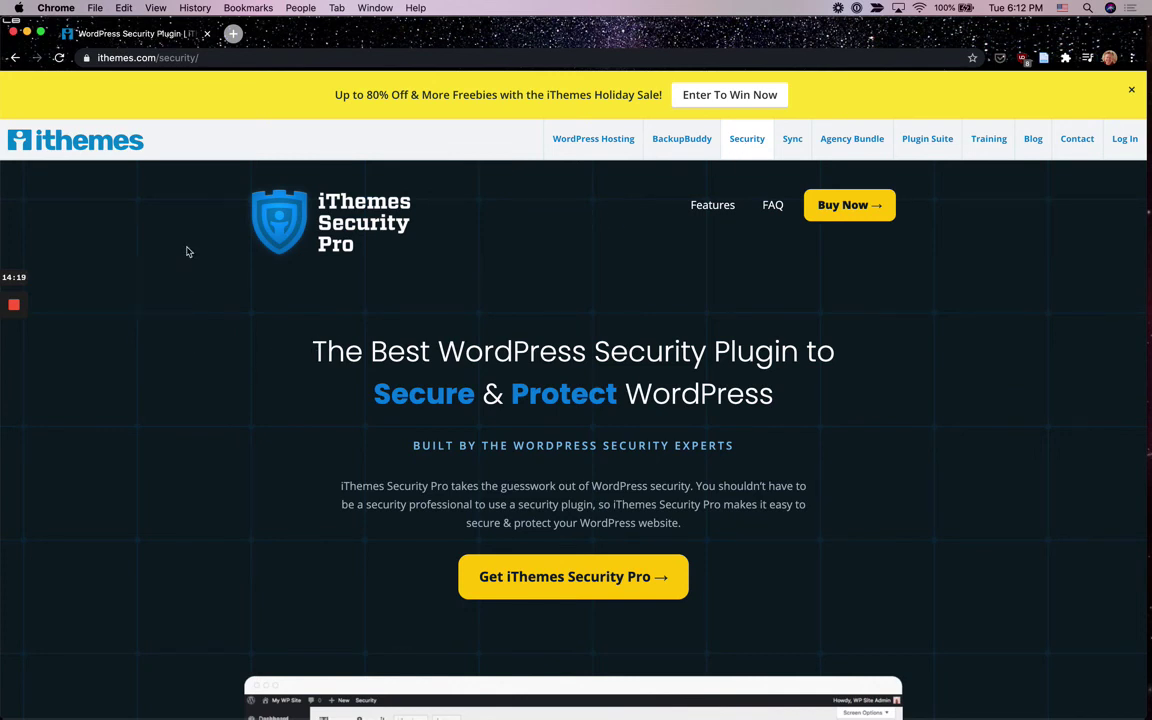
pyautogui.click(208, 34)
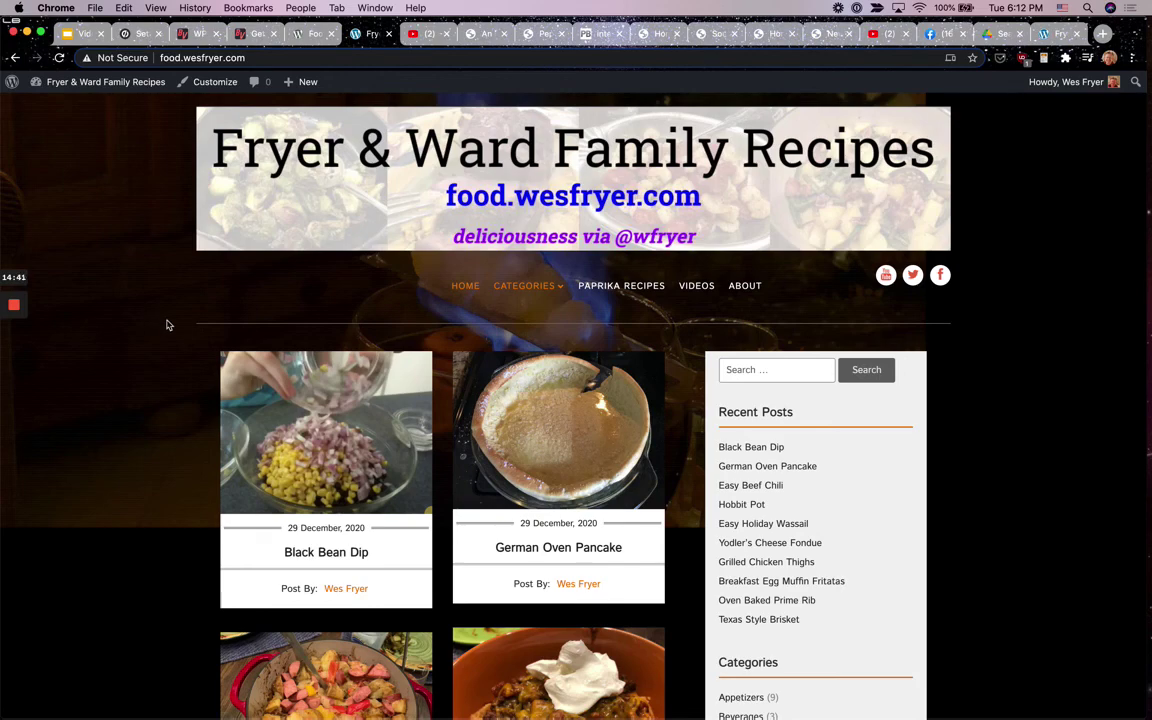
# - Open the family member's category listed between Breakfast and Dessert and browse its recipe posts
pyautogui.scroll(-5, 882, 545)
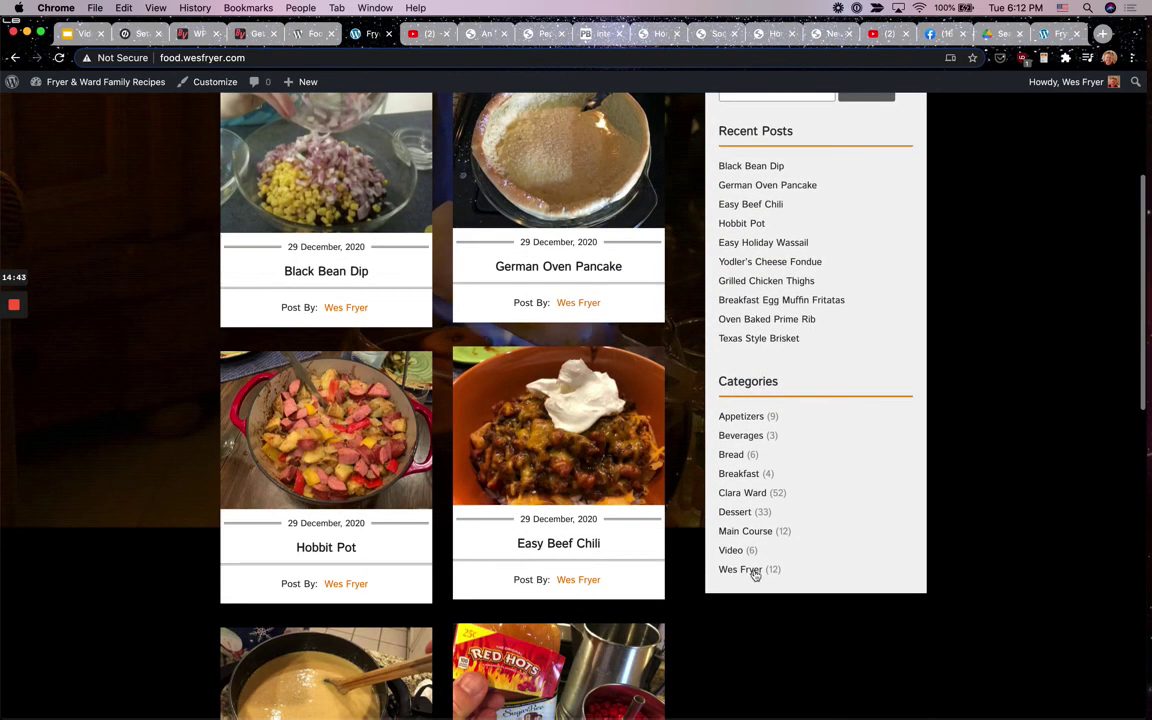
pyautogui.click(743, 494)
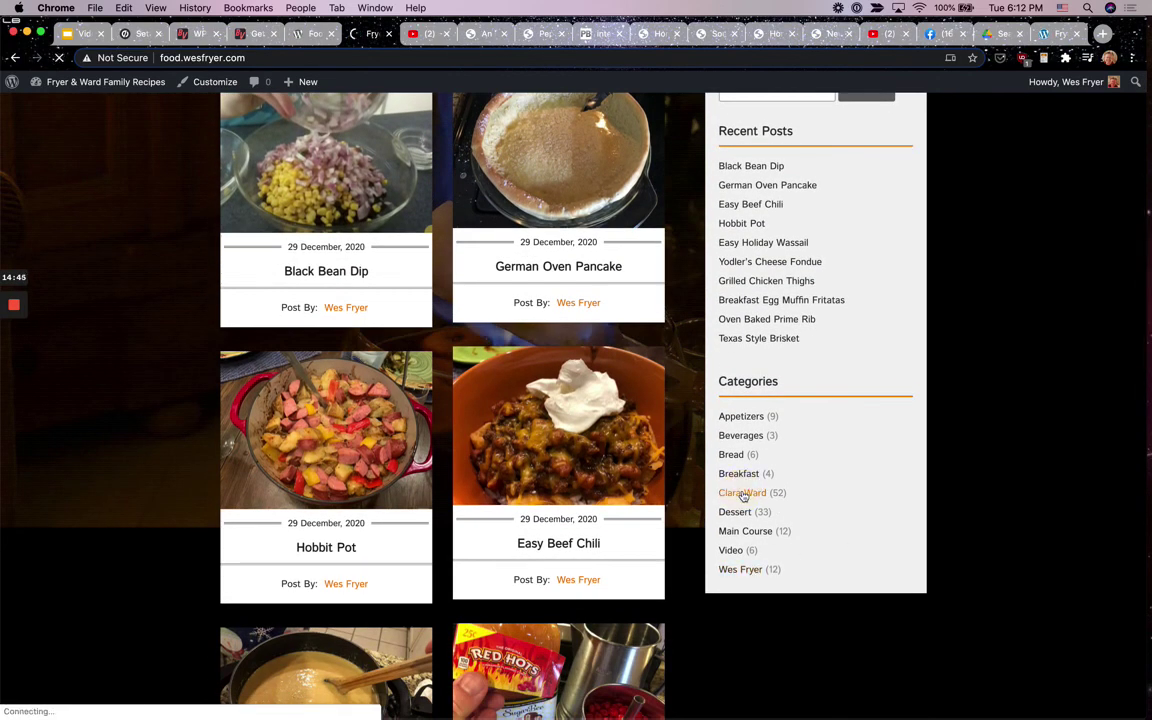
pyautogui.scroll(-2, 556, 535)
pyautogui.scroll(-15, 556, 535)
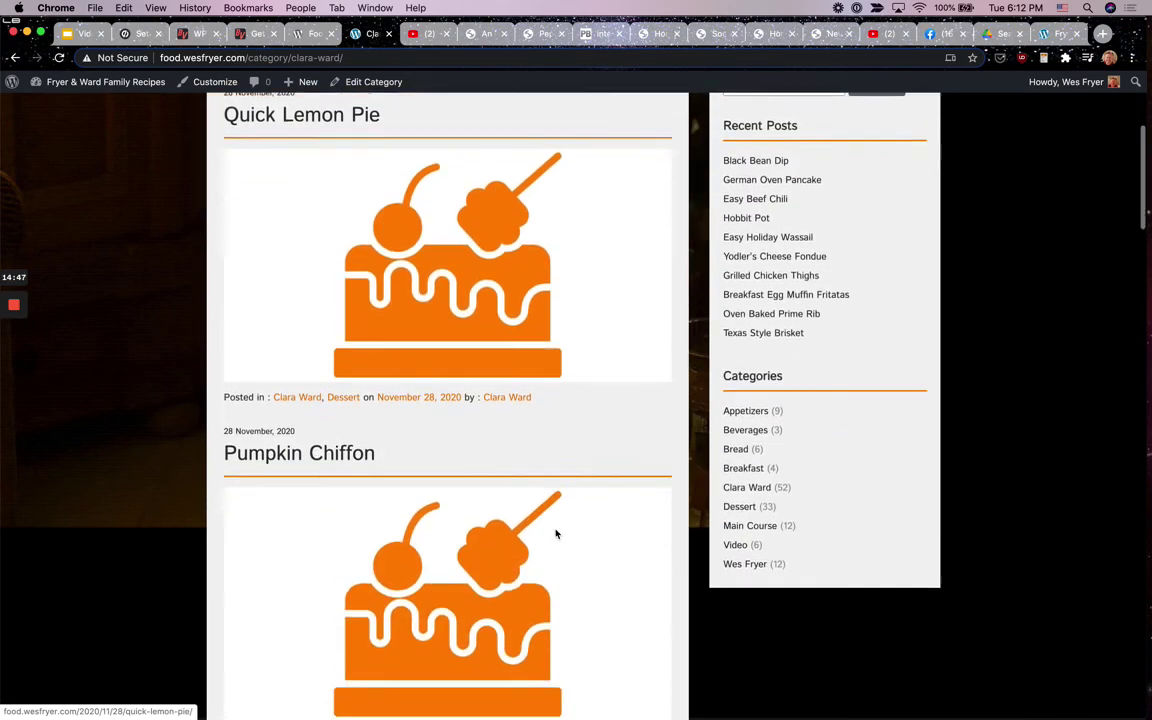
pyautogui.scroll(10, 556, 535)
pyautogui.scroll(5, 556, 535)
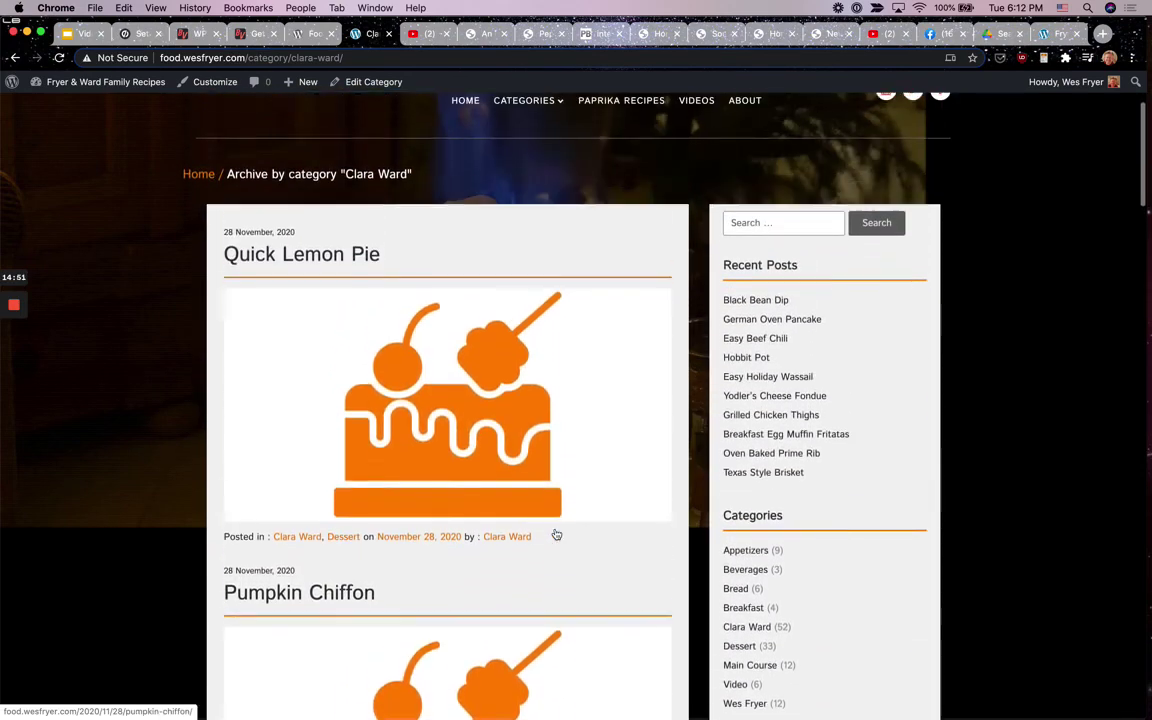
pyautogui.scroll(2, 475, 470)
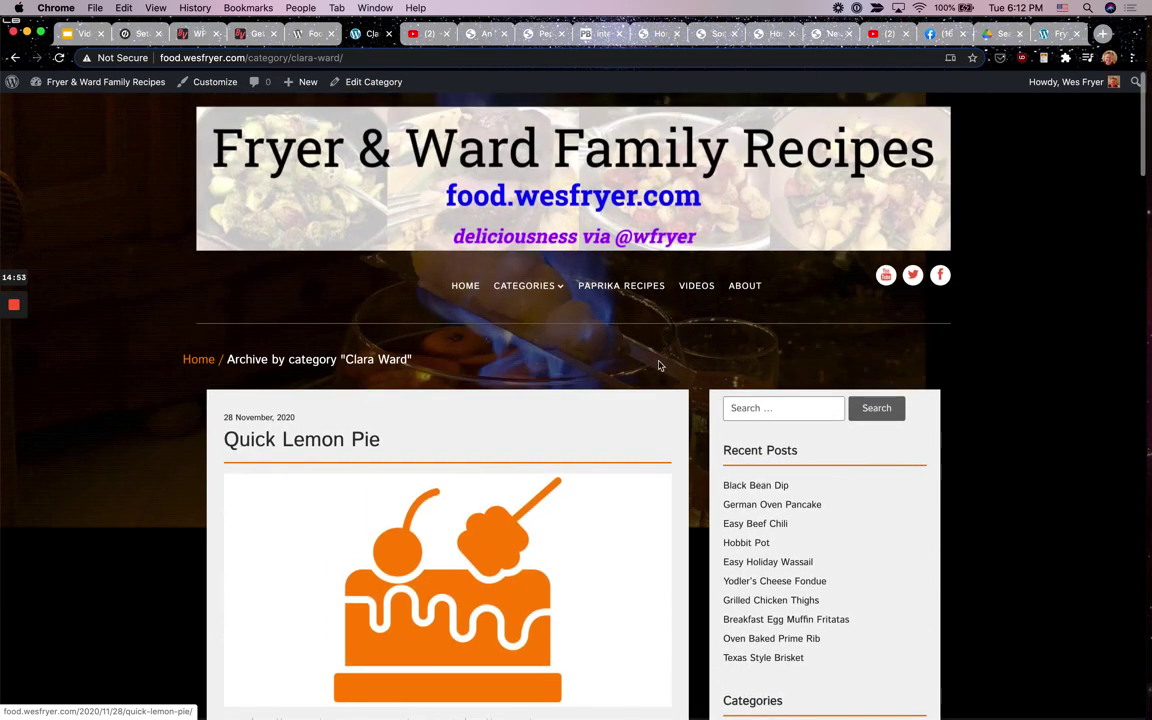
# - Open the site's Videos page and look through its embedded playlist and video descriptions
pyautogui.click(696, 286)
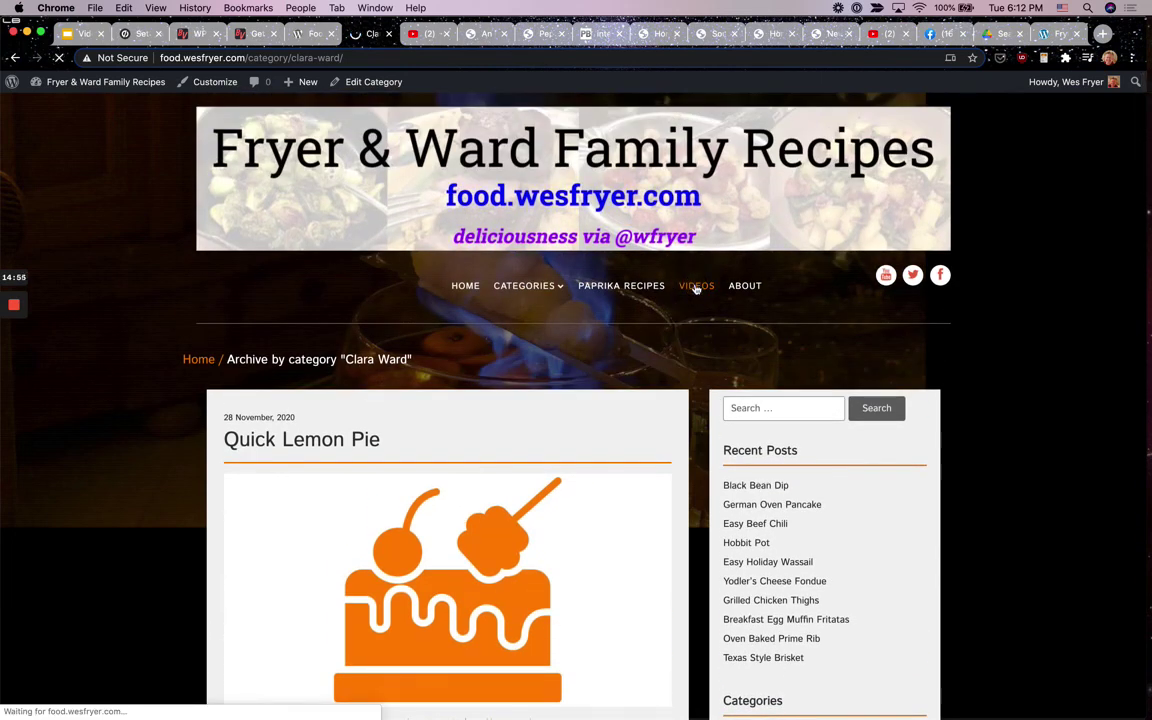
pyautogui.scroll(-3, 693, 330)
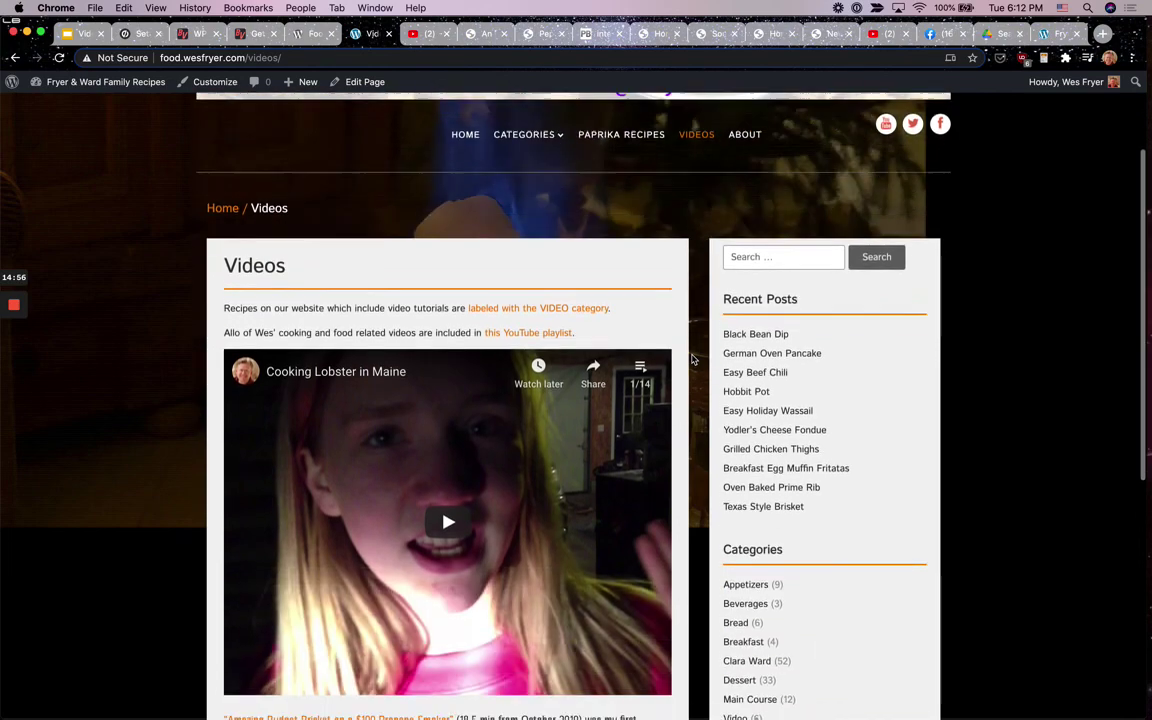
pyautogui.scroll(-5, 692, 358)
pyautogui.scroll(5, 692, 358)
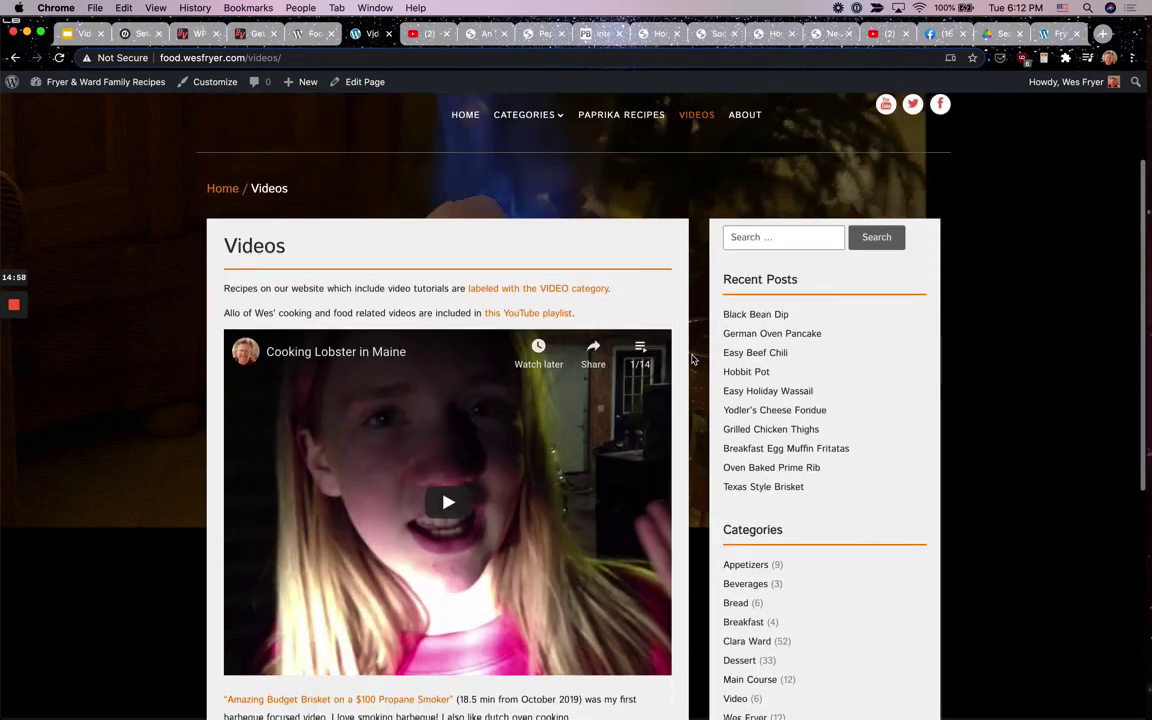
pyautogui.scroll(2, 692, 358)
# - Return to the home page from the Videos page and look over the latest recipe posts
pyautogui.click(465, 285)
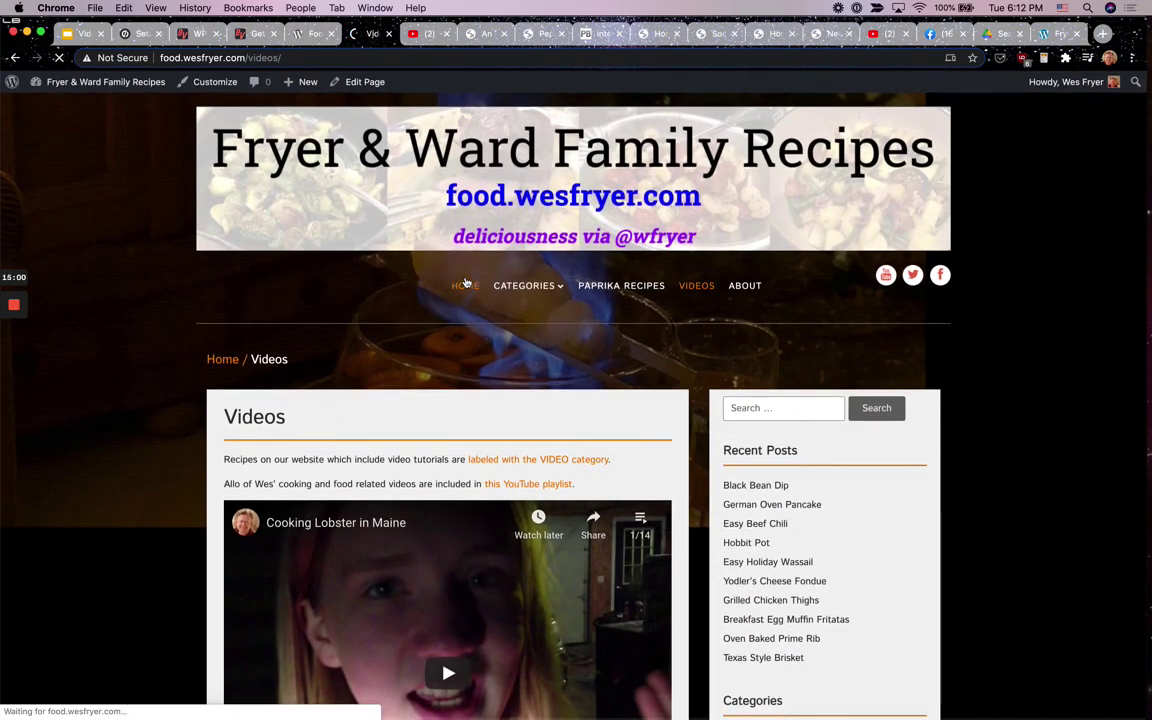
pyautogui.scroll(-1, 575, 444)
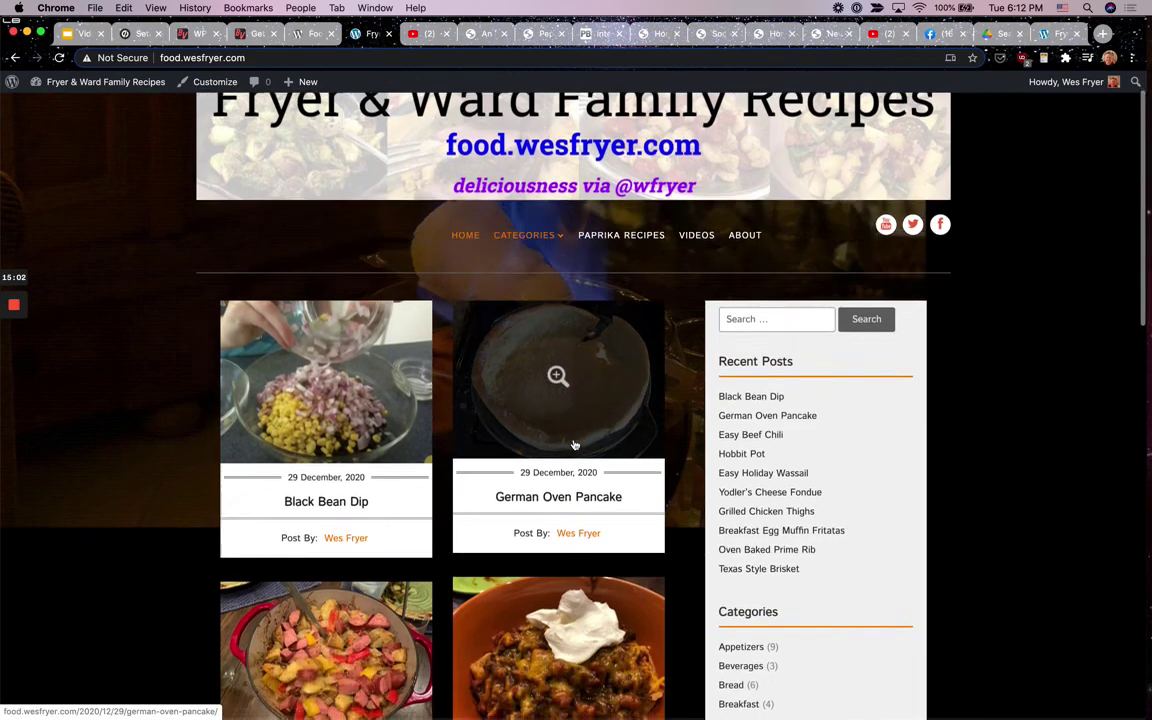
pyautogui.scroll(-1, 575, 444)
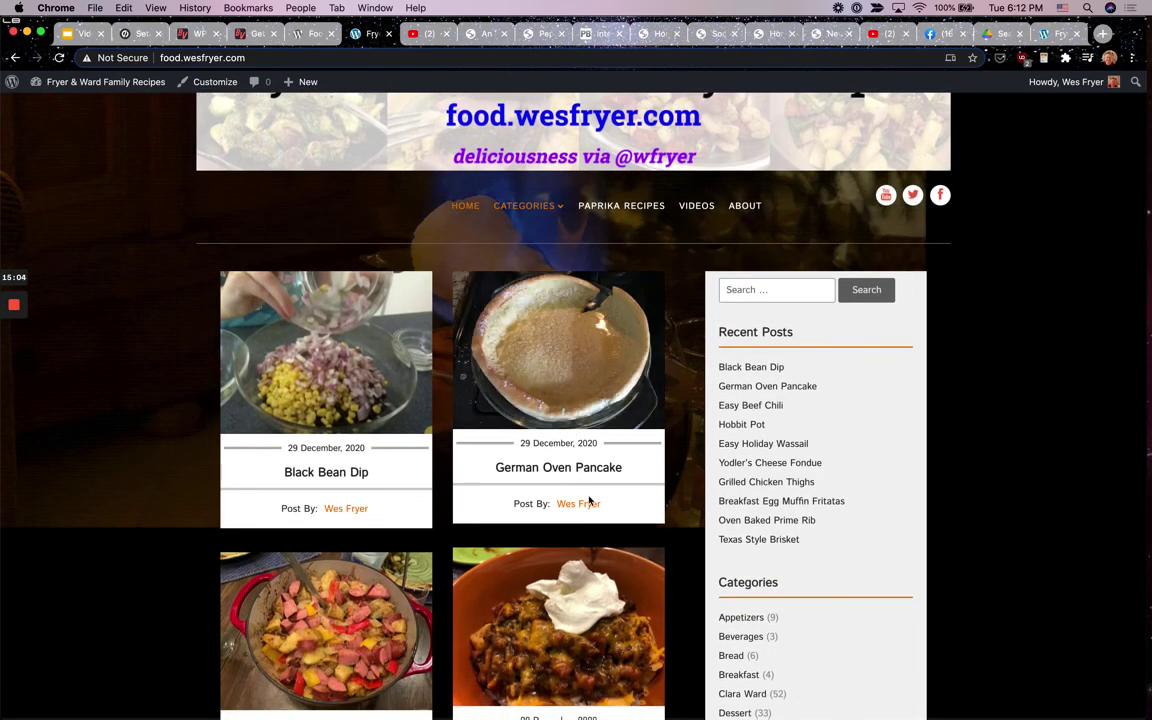
pyautogui.scroll(-3, 589, 501)
pyautogui.scroll(2, 589, 501)
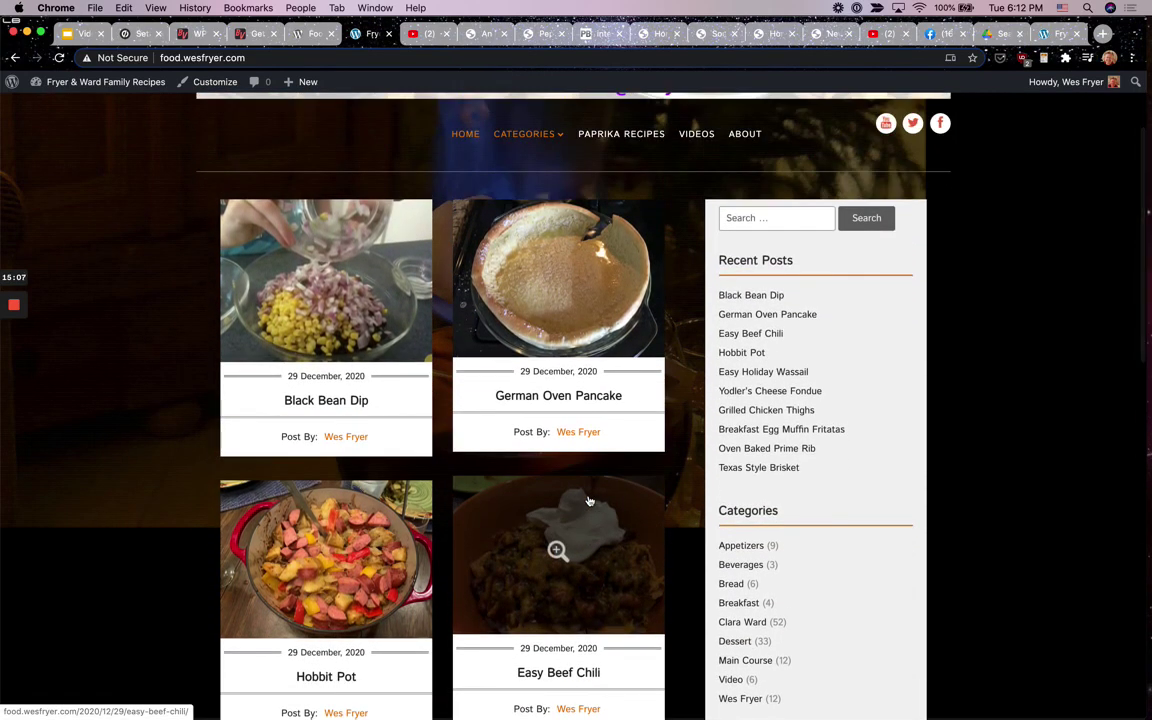
pyautogui.scroll(3, 589, 501)
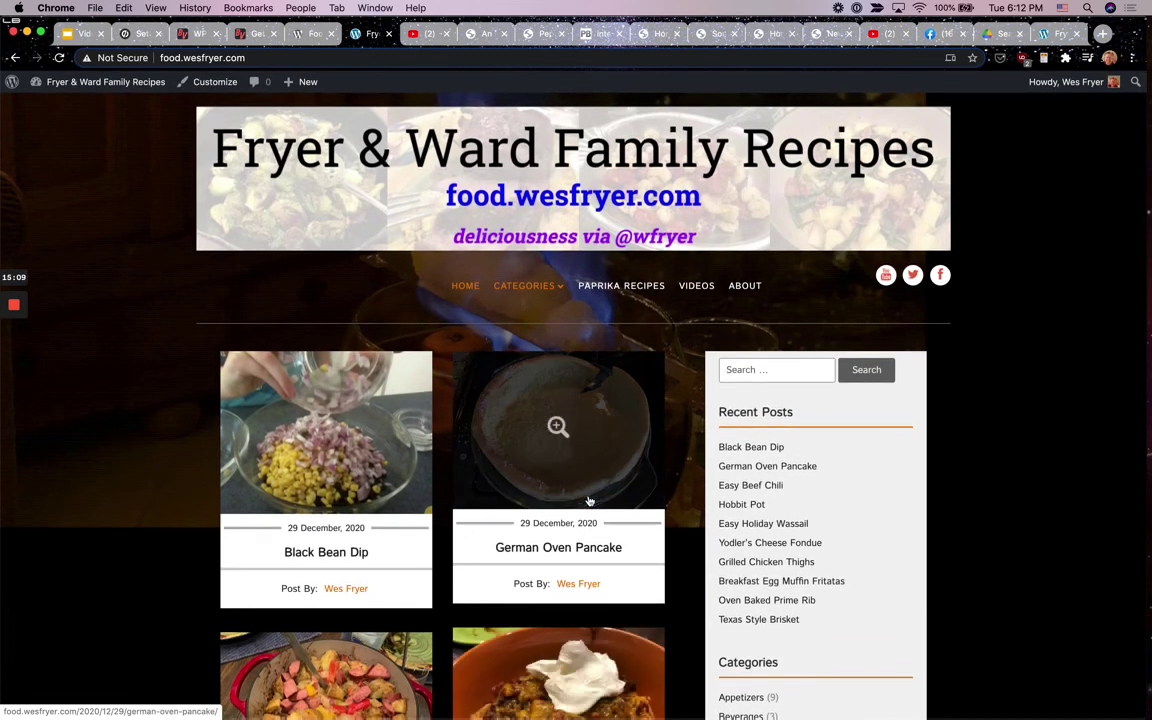